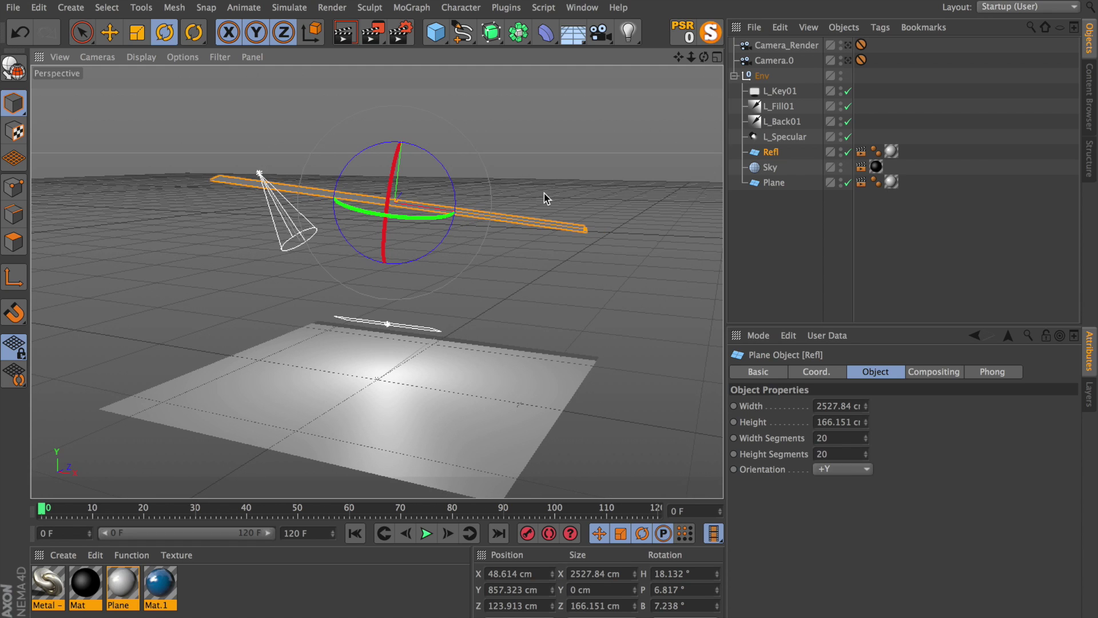
- Review the Refl tag's exclusion list, the Sky tag's camera visibility and the Plane tag's object buffer settings
left_click(861, 151)
left_click(936, 372)
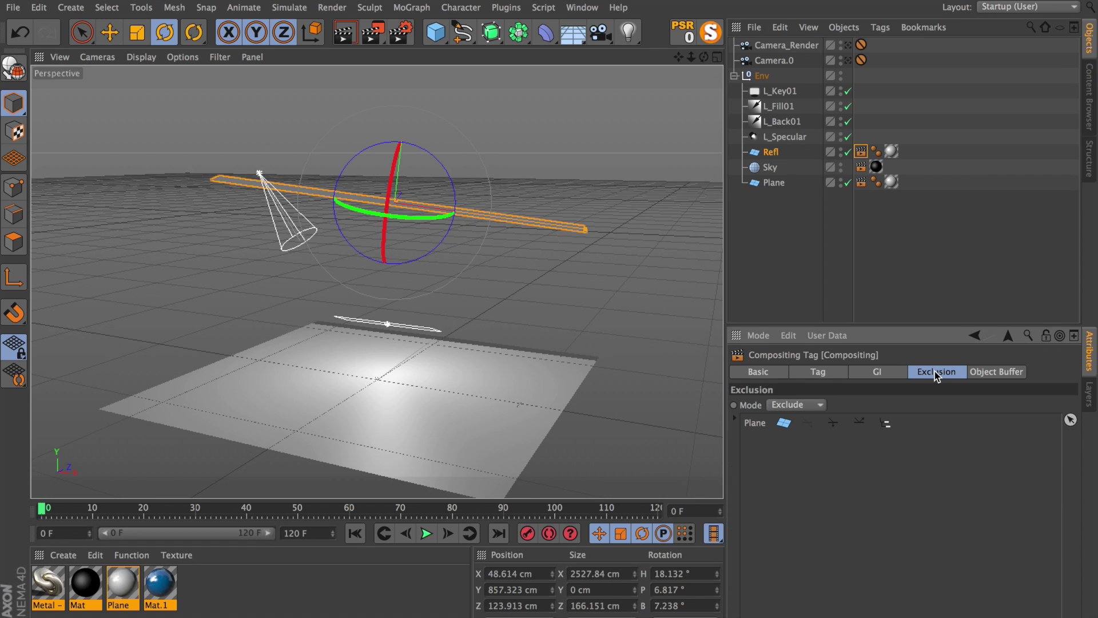
left_click(790, 405)
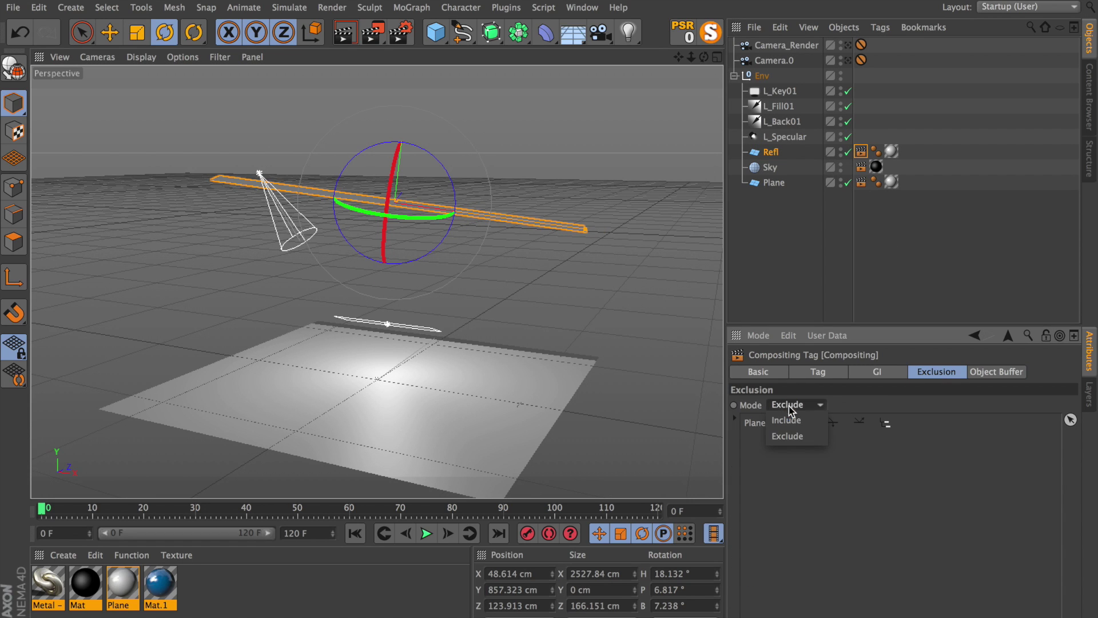
left_click(755, 425)
left_click(861, 166)
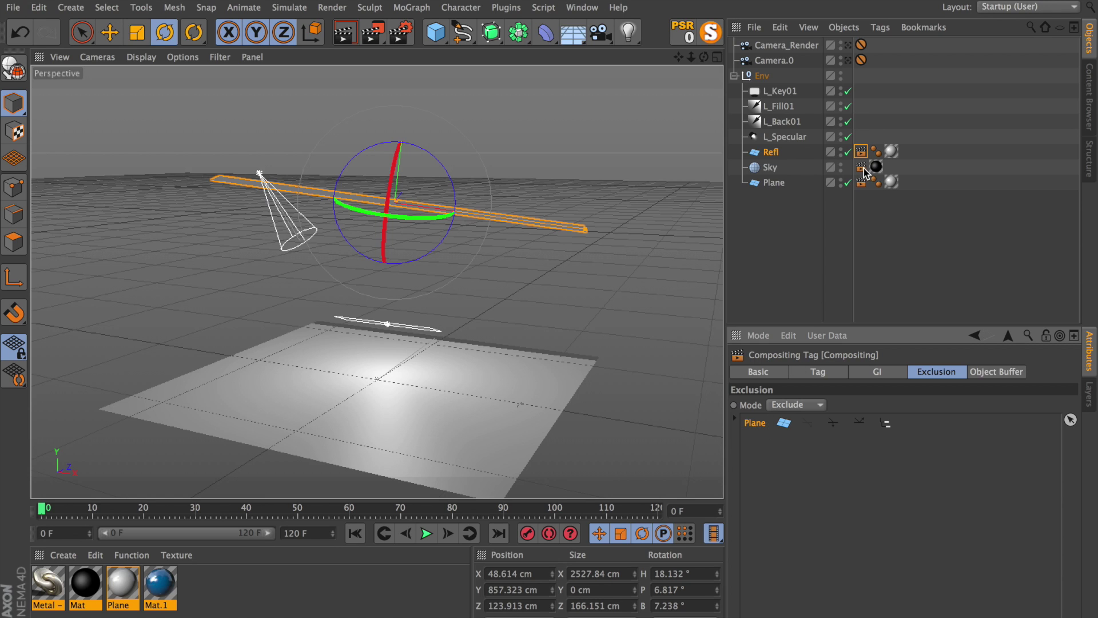
left_click(825, 372)
left_click(816, 454)
left_click(817, 453)
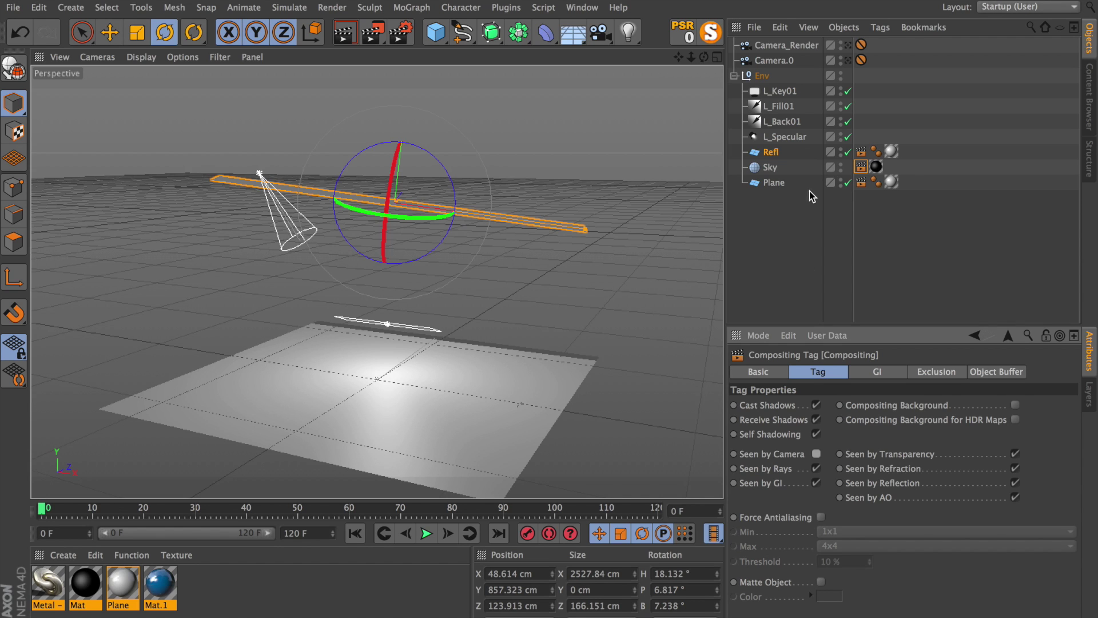
left_click(862, 183)
left_click(975, 373)
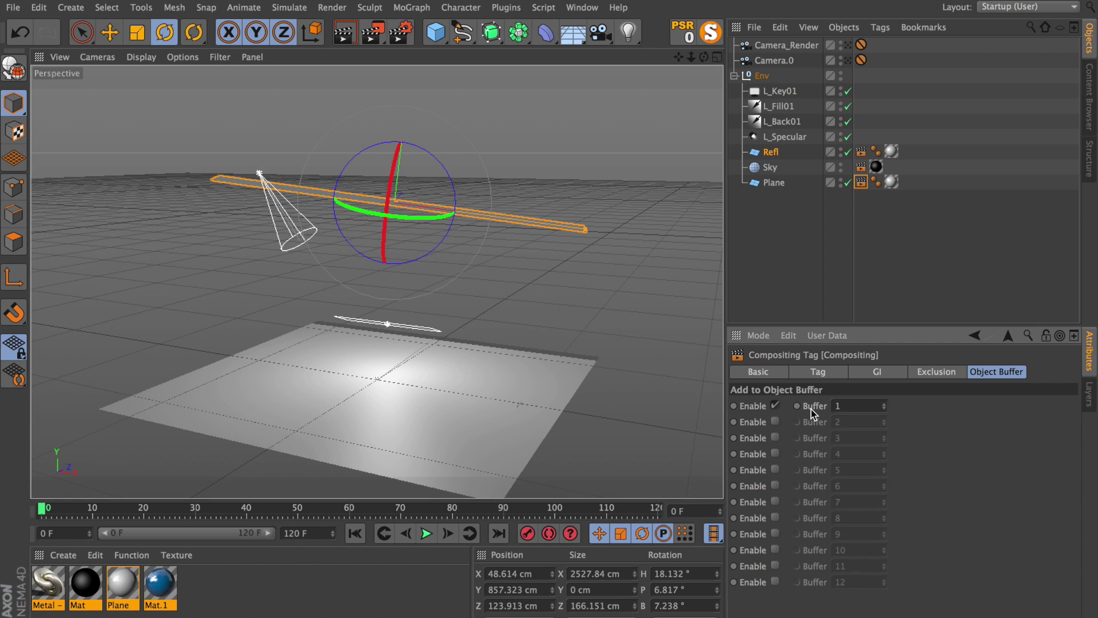
- Open the shader properties of the luminance texture in the Sky's Mat material
double_click(85, 585)
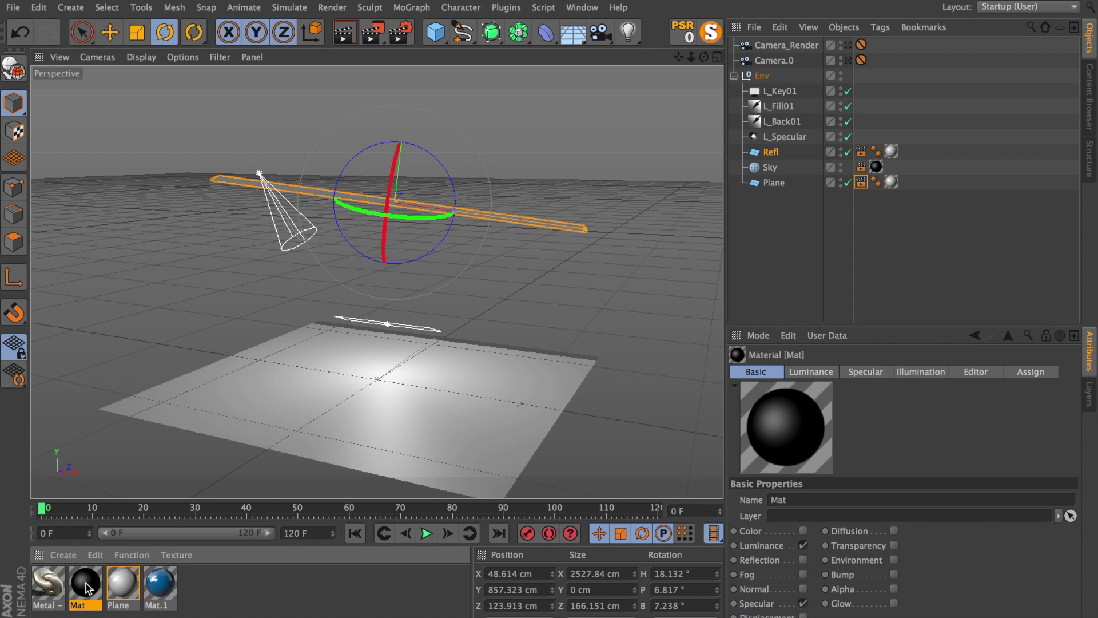
left_click(772, 168)
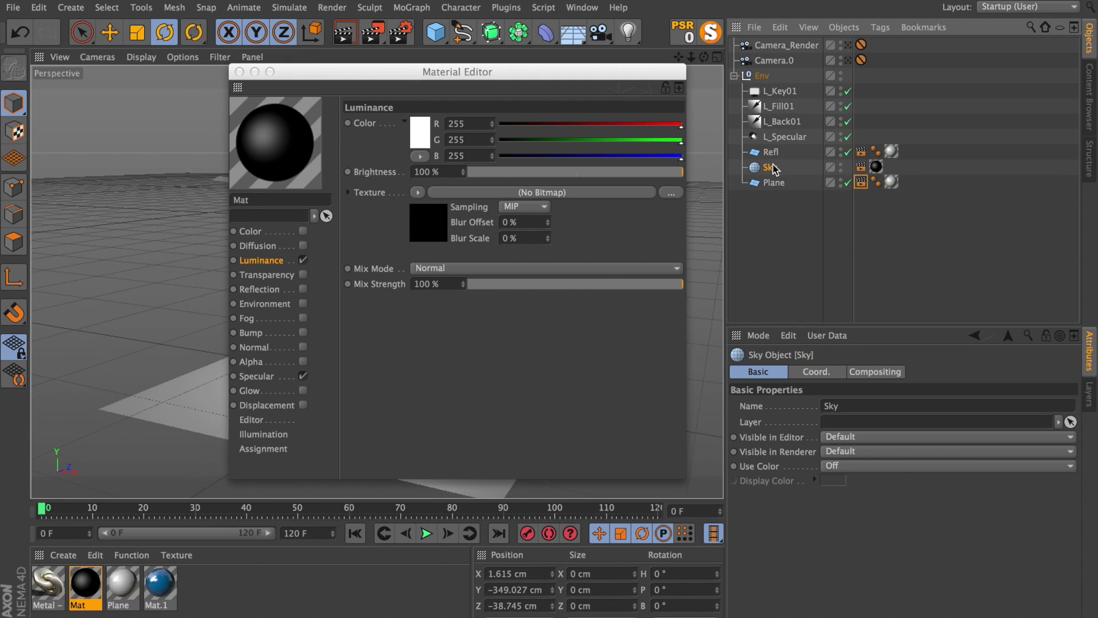
left_click(546, 193)
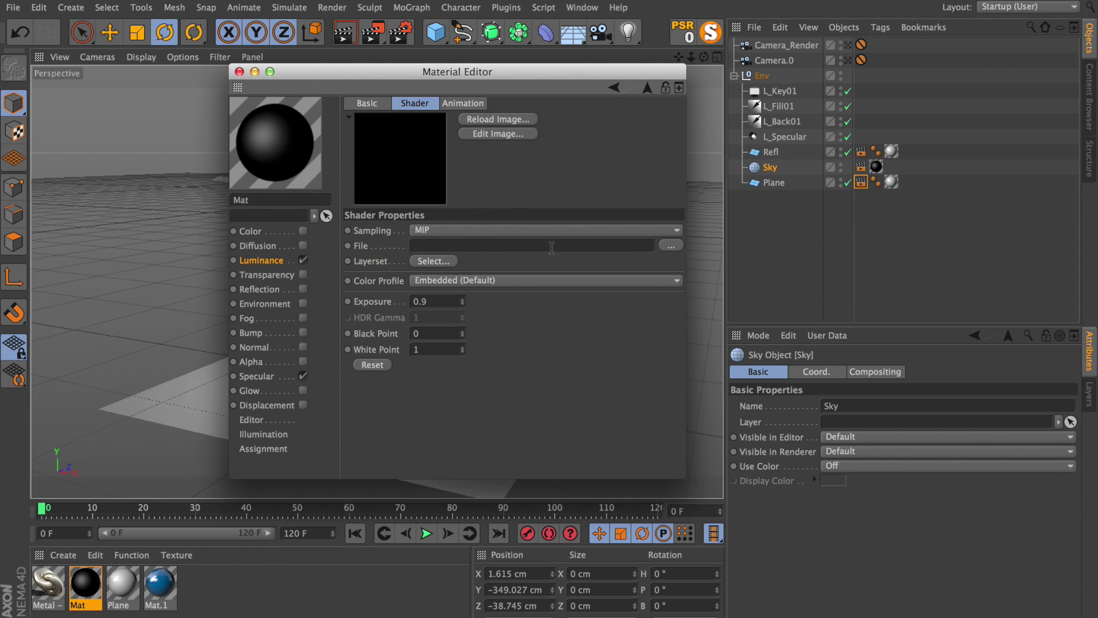
- Switch to the browser and look at the Clean Studio HDR download on zuggamasta.de
key("super+Tab")
key("super+Tab")
key("super+Tab")
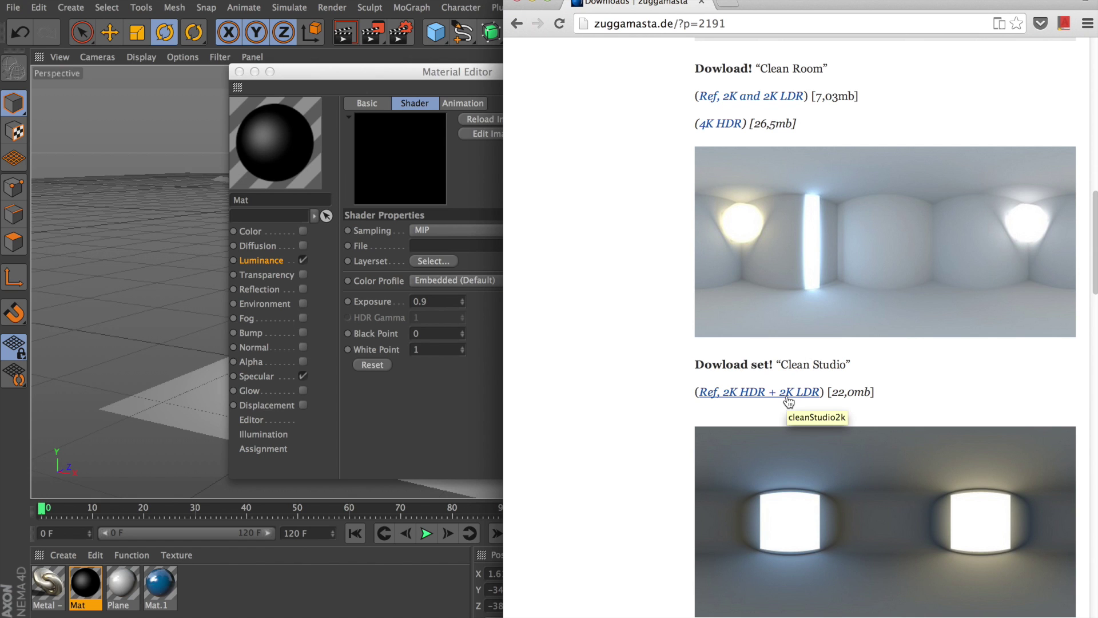
- Switch to the Provide folder in Finder, load cleanStudio2K.exr into Mat's luminance texture and close the Material Editor
key("super+Tab")
key("super+Tab")
key("super+Tab")
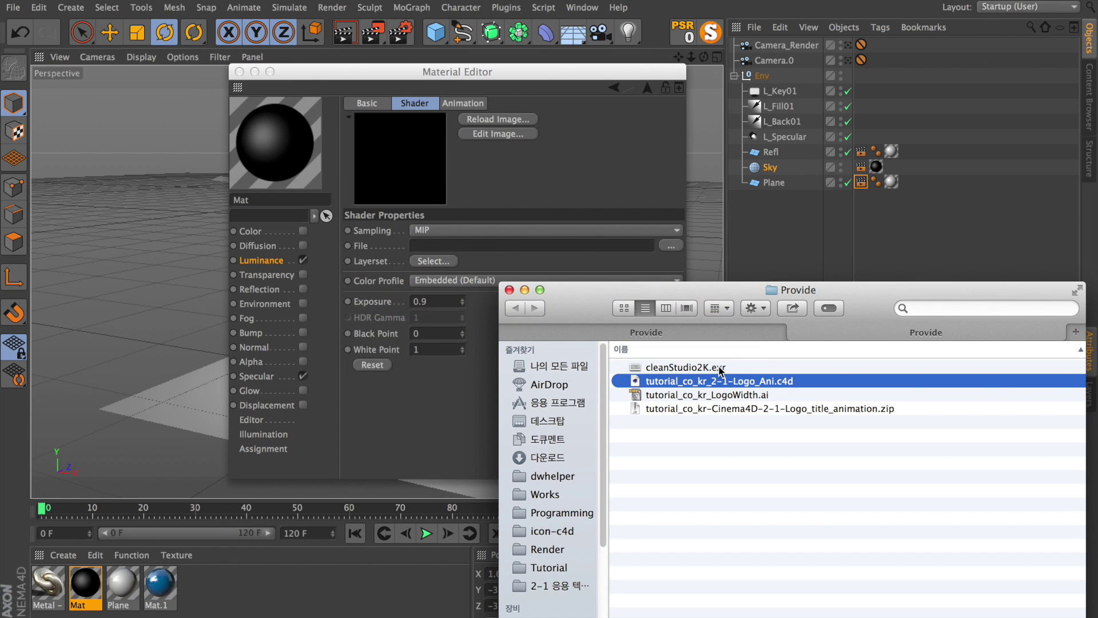
left_click(738, 367)
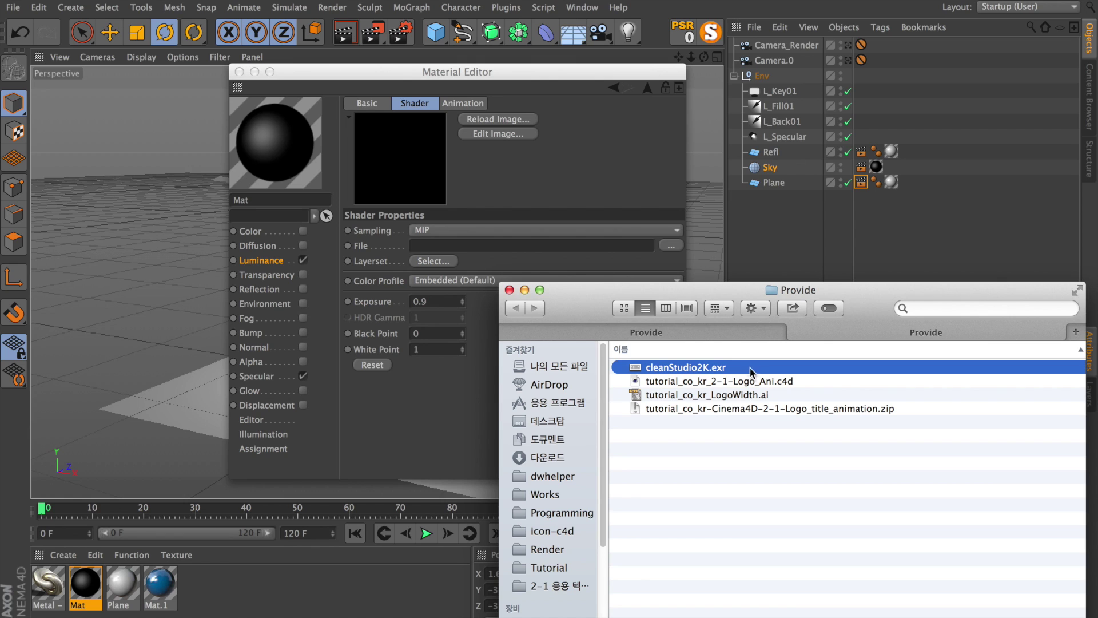
left_click_drag(751, 371, 555, 252)
left_click(571, 255)
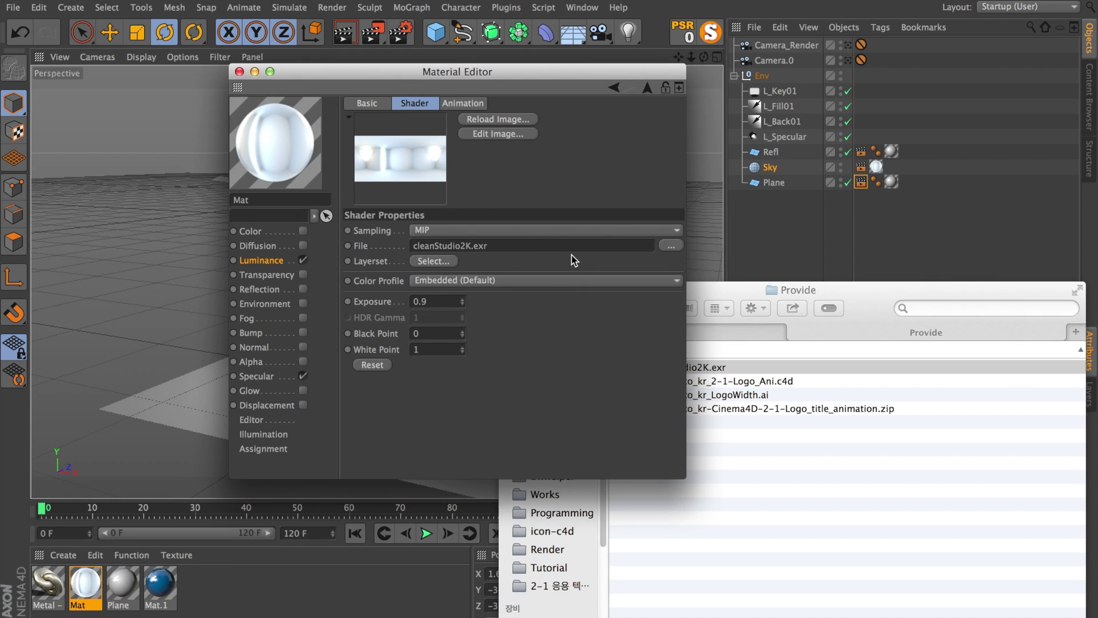
left_click(239, 72)
left_click(304, 118)
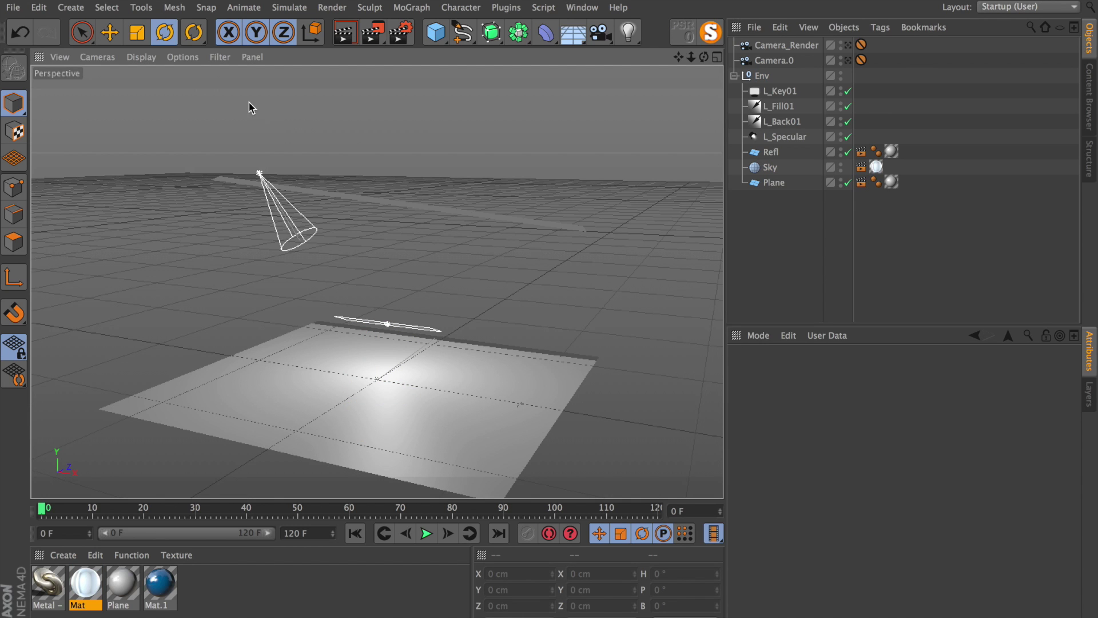
- Open the Illustrator logo file tutorial_co_kr_LogoWidth.ai from the Provide folder and accept its import settings
left_click(13, 7)
left_click(45, 65)
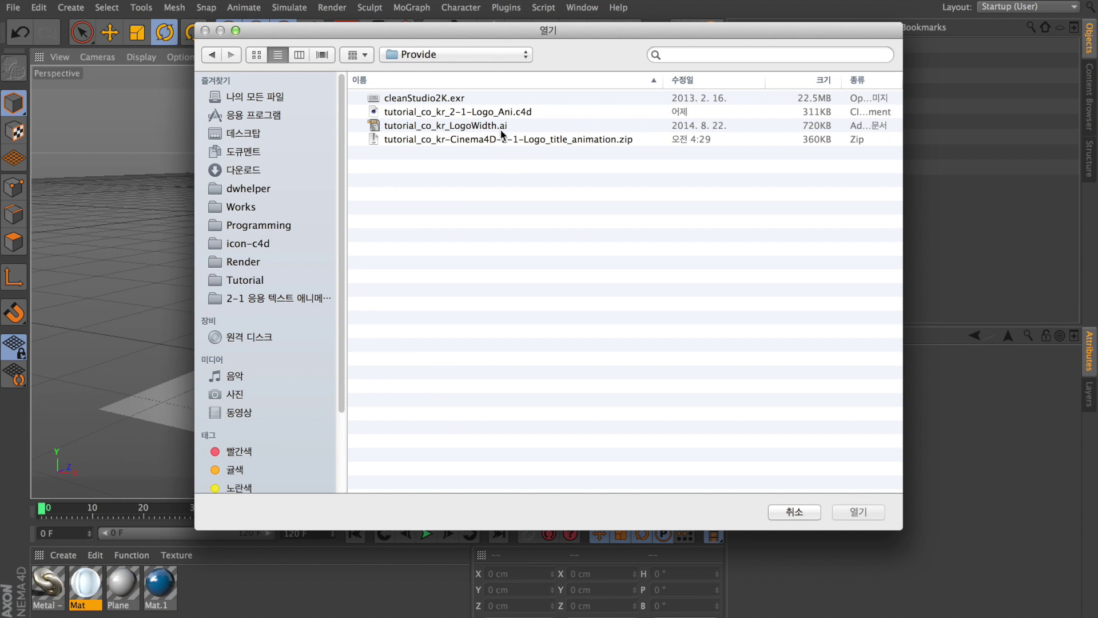
left_click(494, 126)
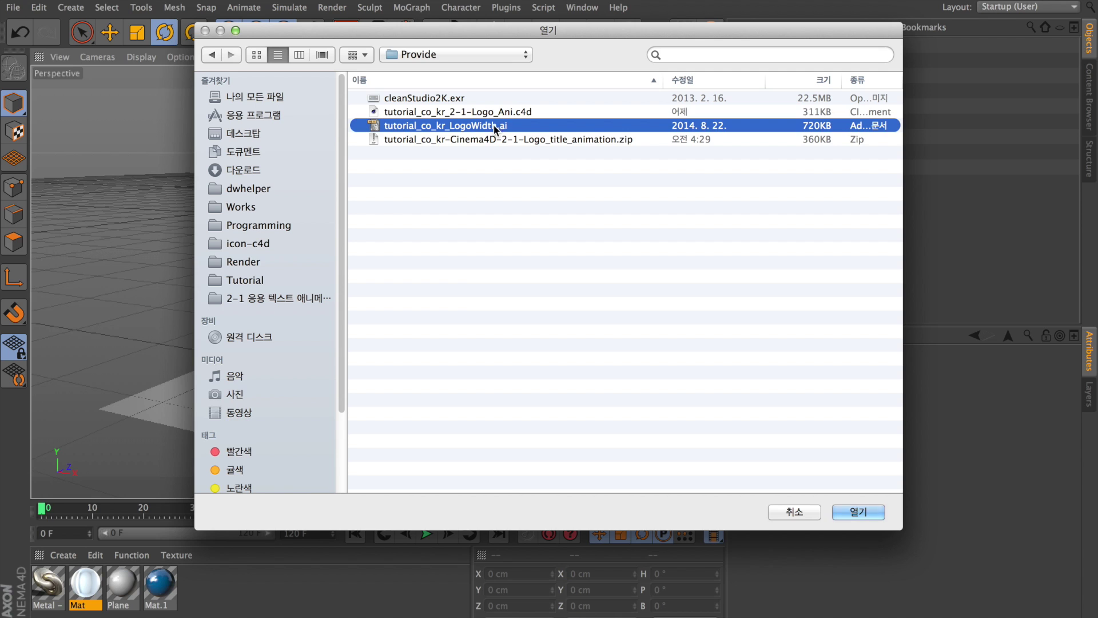
left_click(857, 510)
left_click(864, 585)
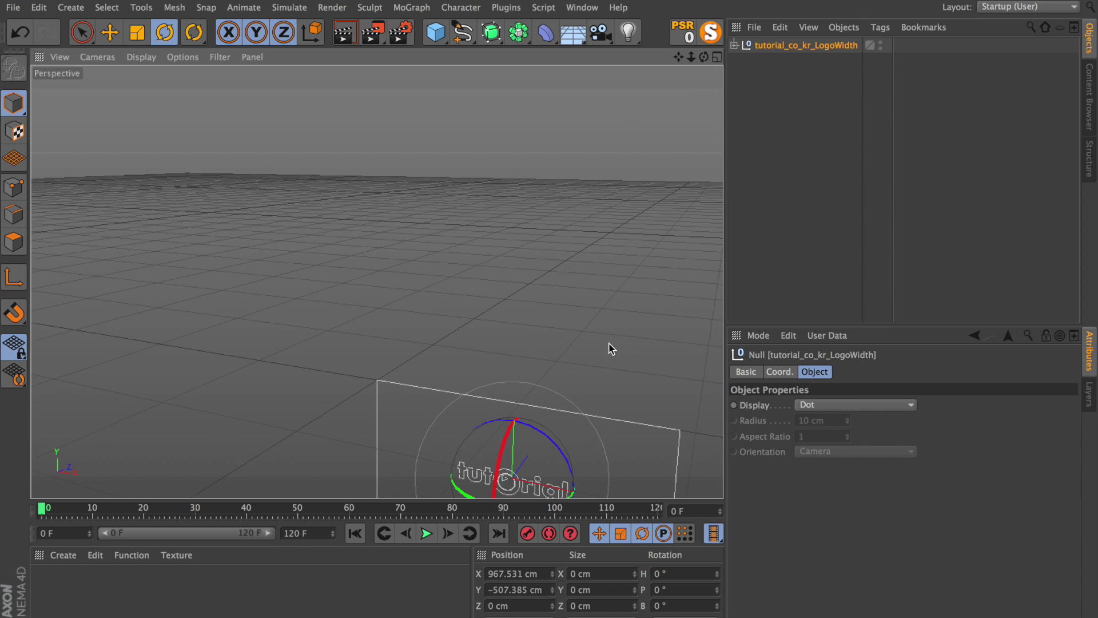
- Delete the rectangular frame splines Path 1 and Path 2 from the imported logo group
middle_click_drag(615, 354, 546, 260, "alt")
key("h")
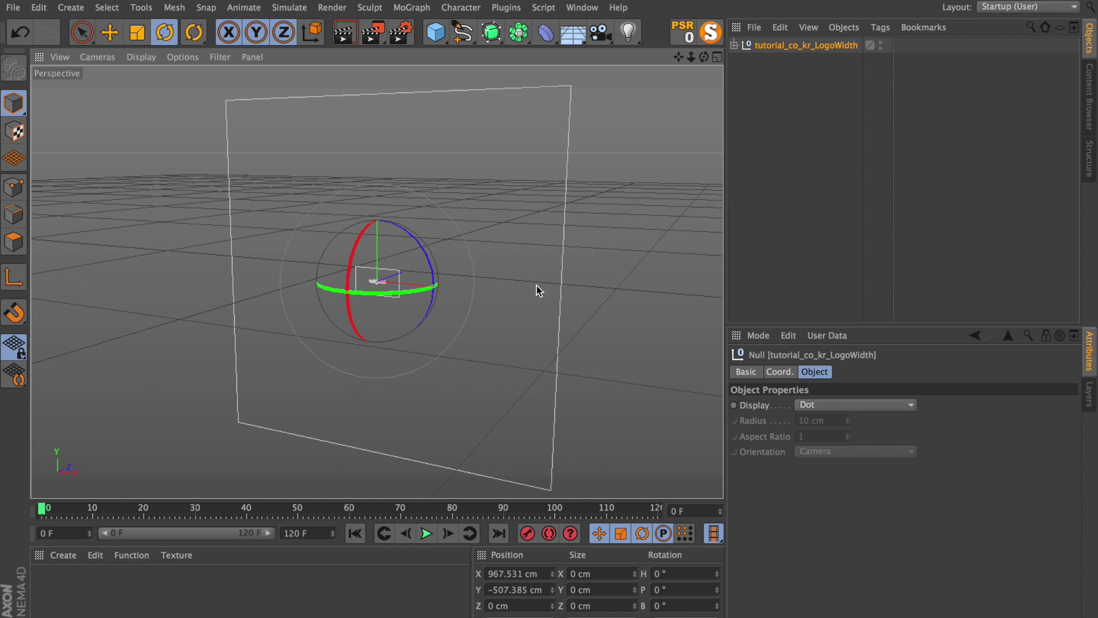
left_click(734, 46)
left_click(776, 61)
left_click(775, 82, "shift")
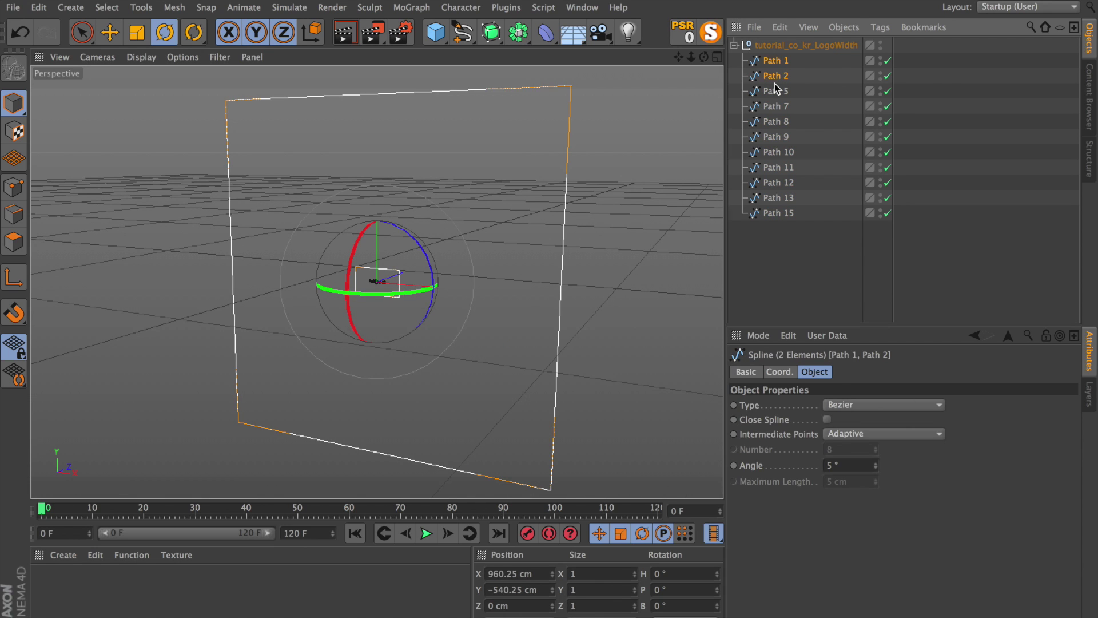
key("Delete")
- Rename the letter splines Path 7, Path 8, Path 9 and Path 10 as t, u, t and r
key("h")
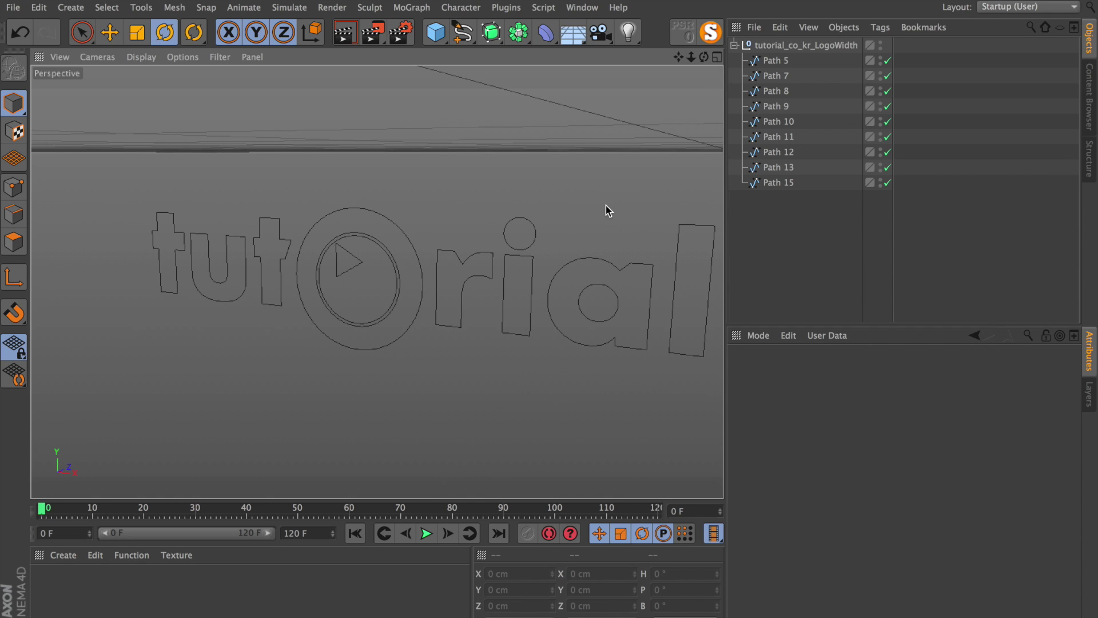
left_click(772, 62)
left_click(775, 75)
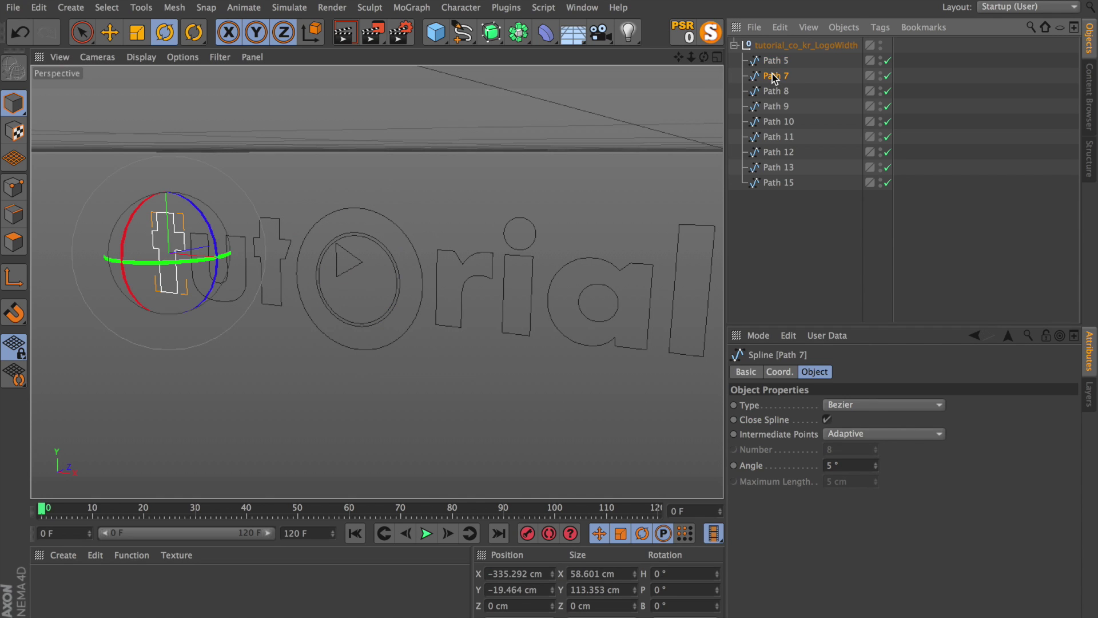
double_click(772, 76)
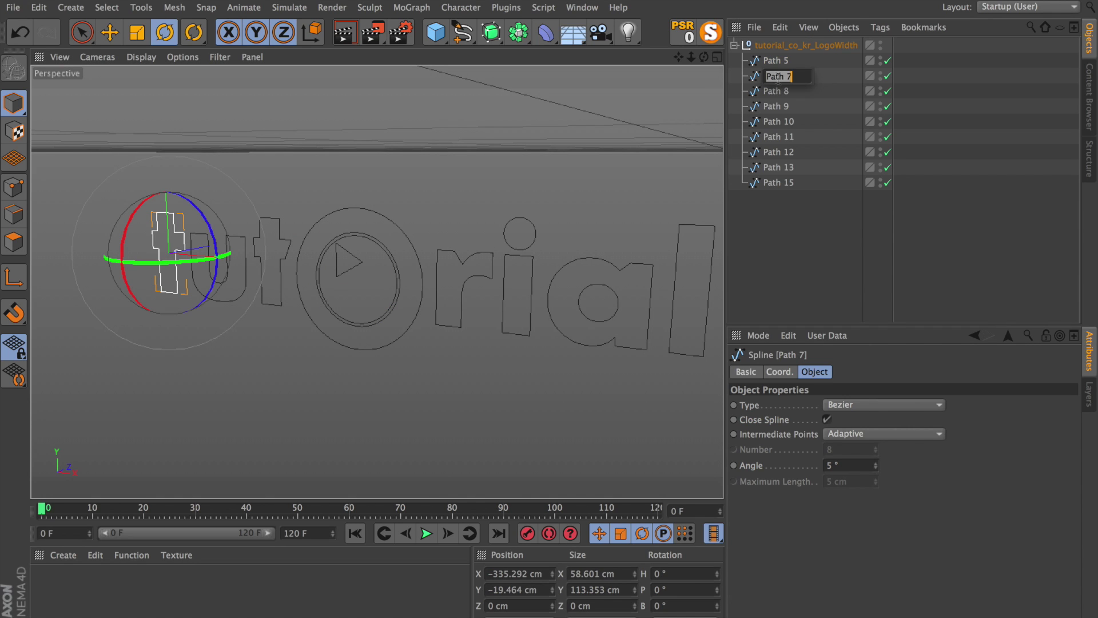
type("t")
key("Tab")
type("u")
key("Tab")
type("t")
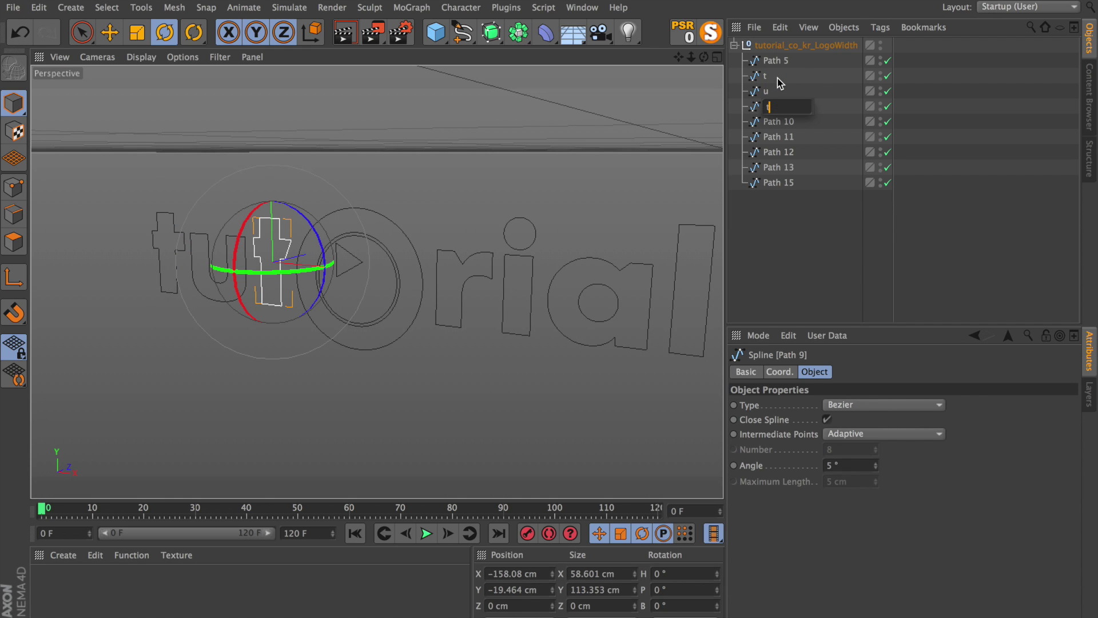
key("Tab")
type("r")
key("Tab")
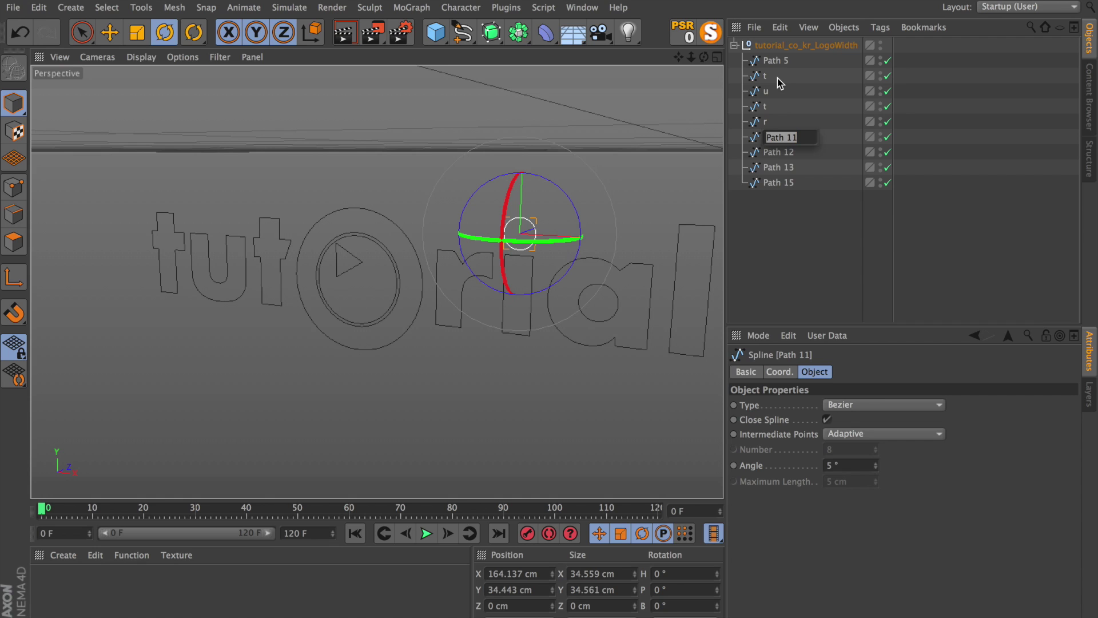
- Merge Path 11 and Path 12, the dot and stem of the letter i, with Connect Objects + Delete
left_click(778, 152, "shift")
right_click(781, 154)
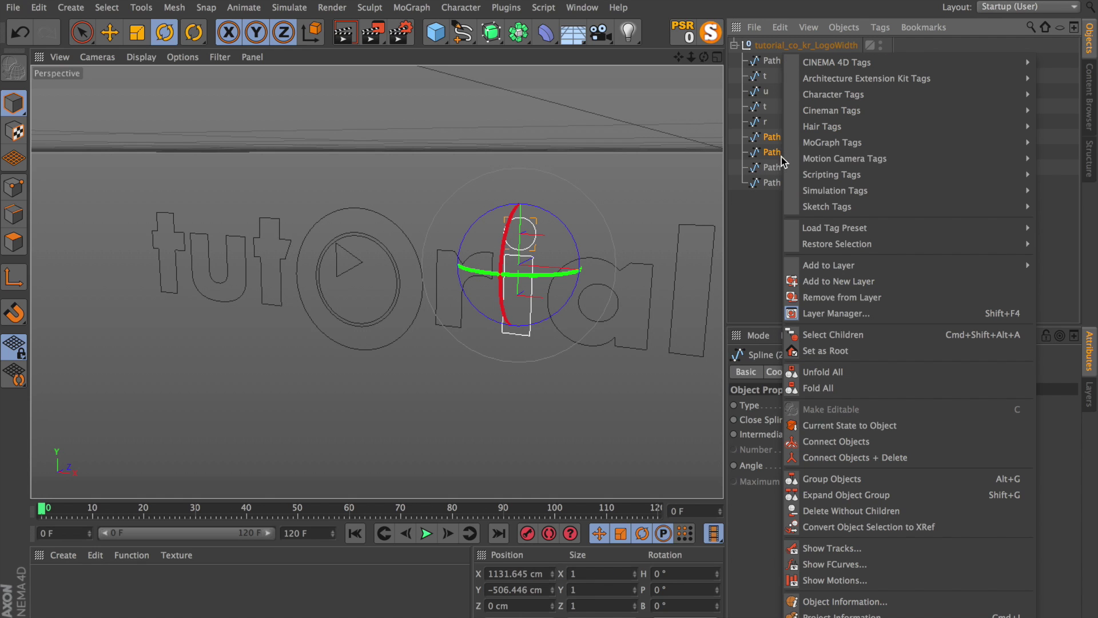
left_click(872, 457)
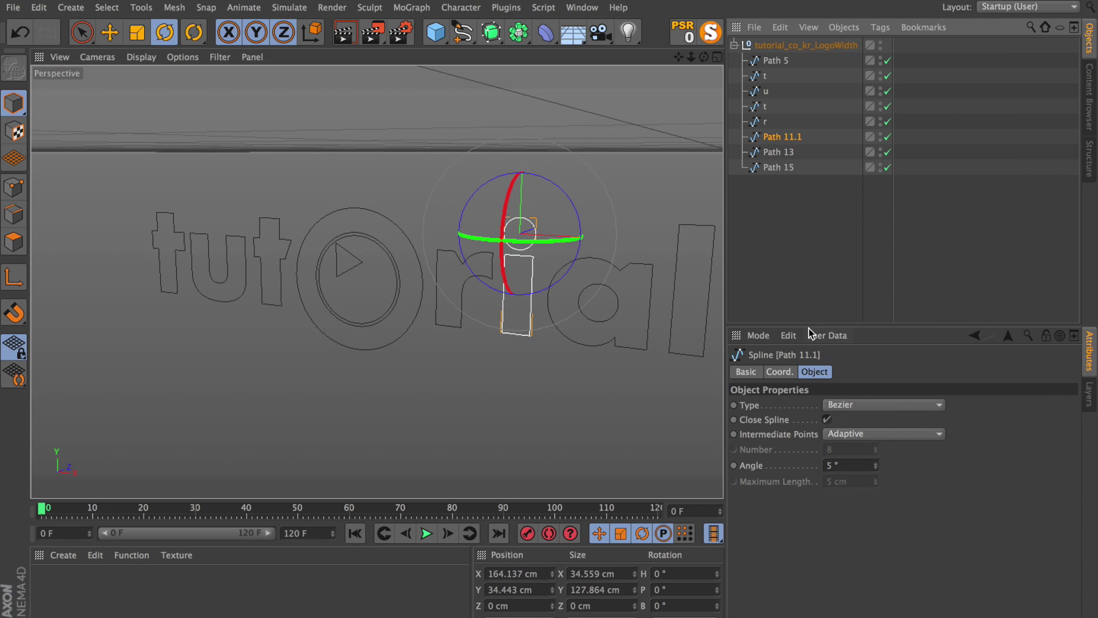
- Rename the merged dot-and-stem spline as i, Path 13 as a and Path 15 as l
double_click(796, 138)
key("BackSpace")
type("i")
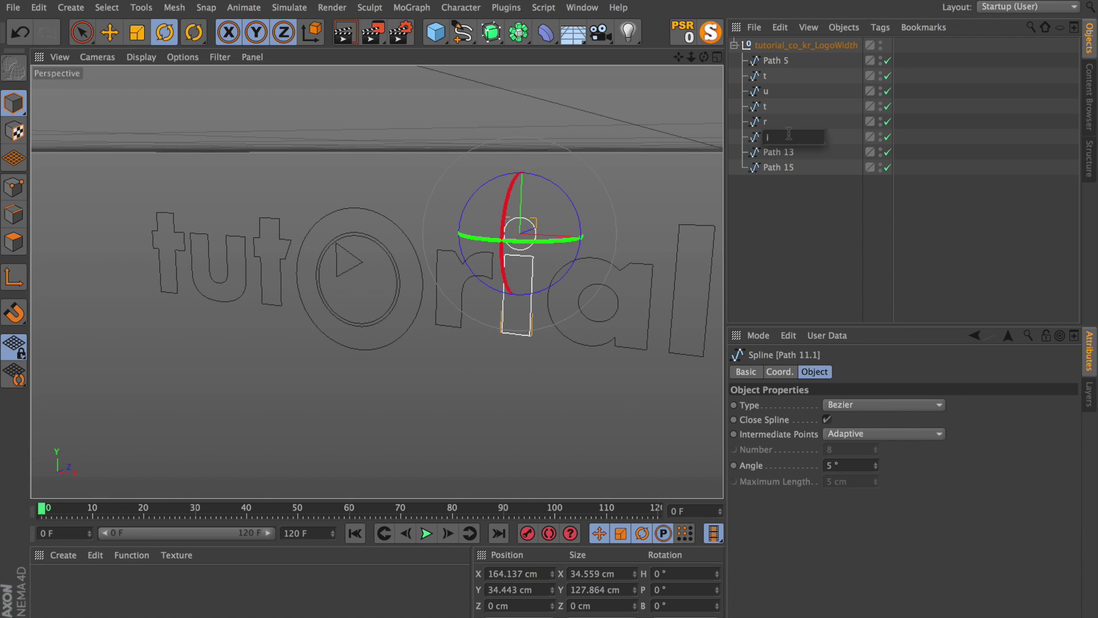
key("Tab")
type("a")
key("Tab")
type("l")
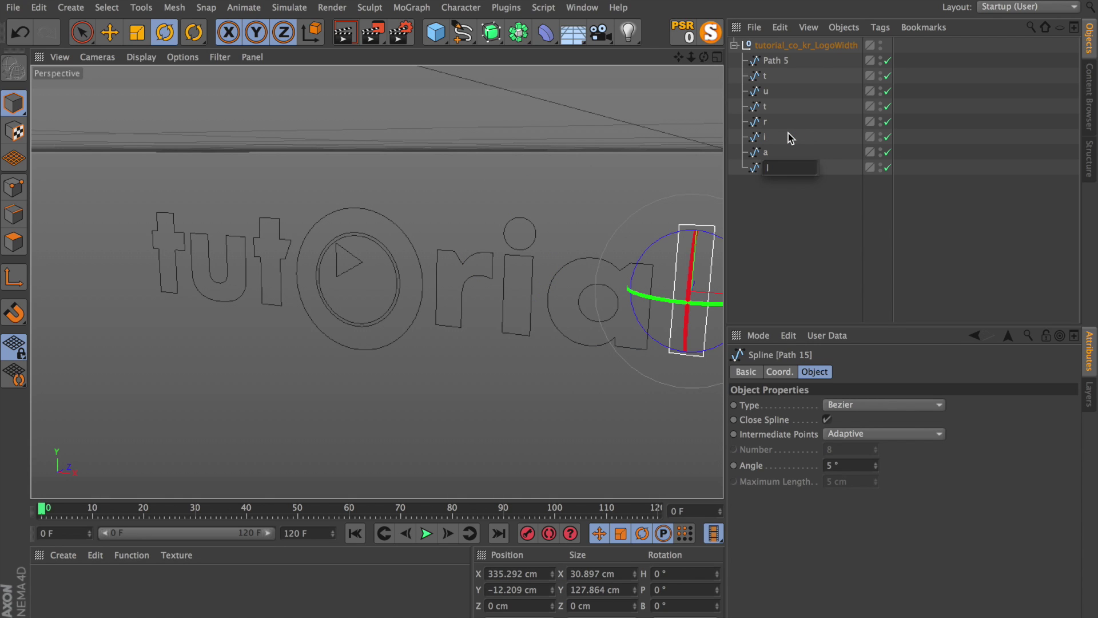
key("Return")
- Move Path 5 between the second t and the r in the hierarchy and rename it as o
left_click_drag(775, 60, 775, 109)
double_click(773, 107)
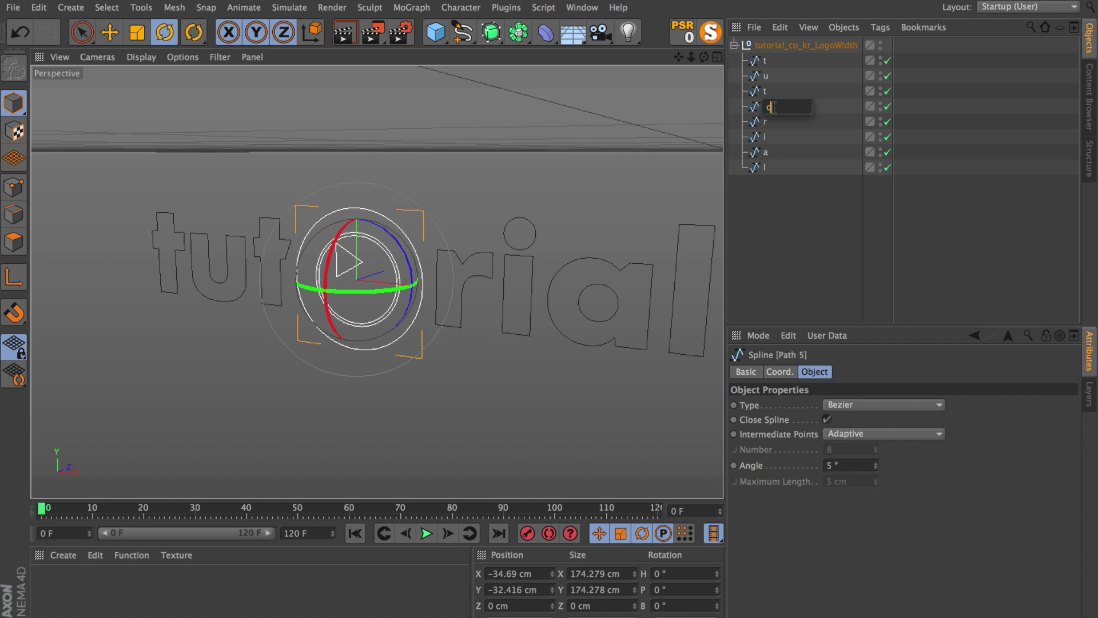
type("o")
key("Return")
- Explode the o spline into separate segments and expand its children to check them
left_click(174, 7)
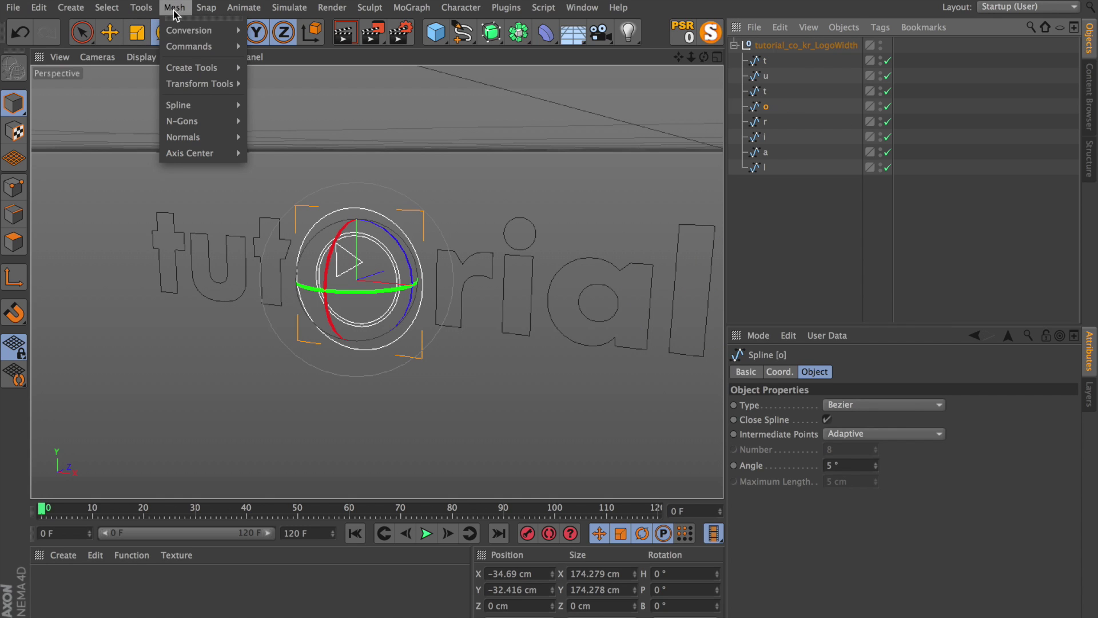
mouse_move(190, 107)
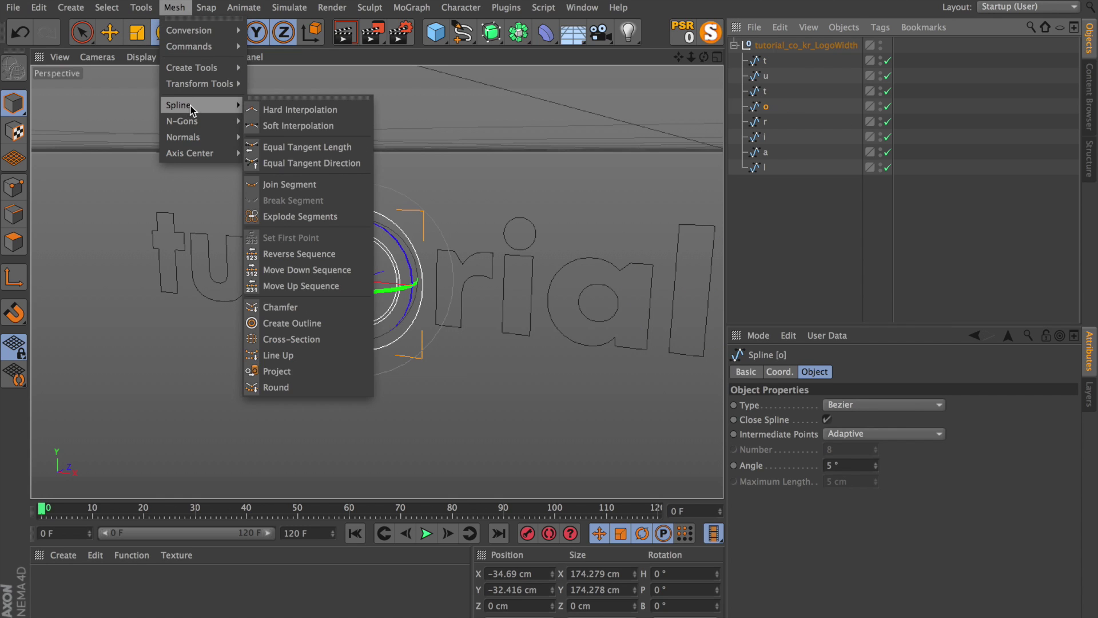
left_click(292, 216)
left_click(742, 106)
left_click(776, 137)
left_click(778, 152)
left_click(766, 107)
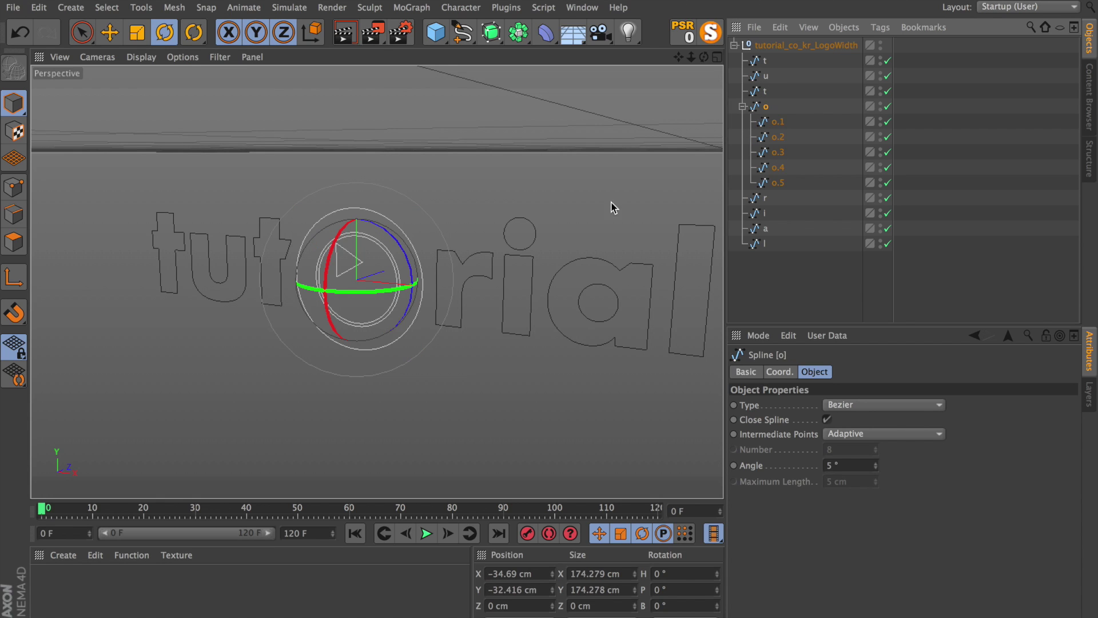
- Delete the segment spline o.1 from under the o
key("o")
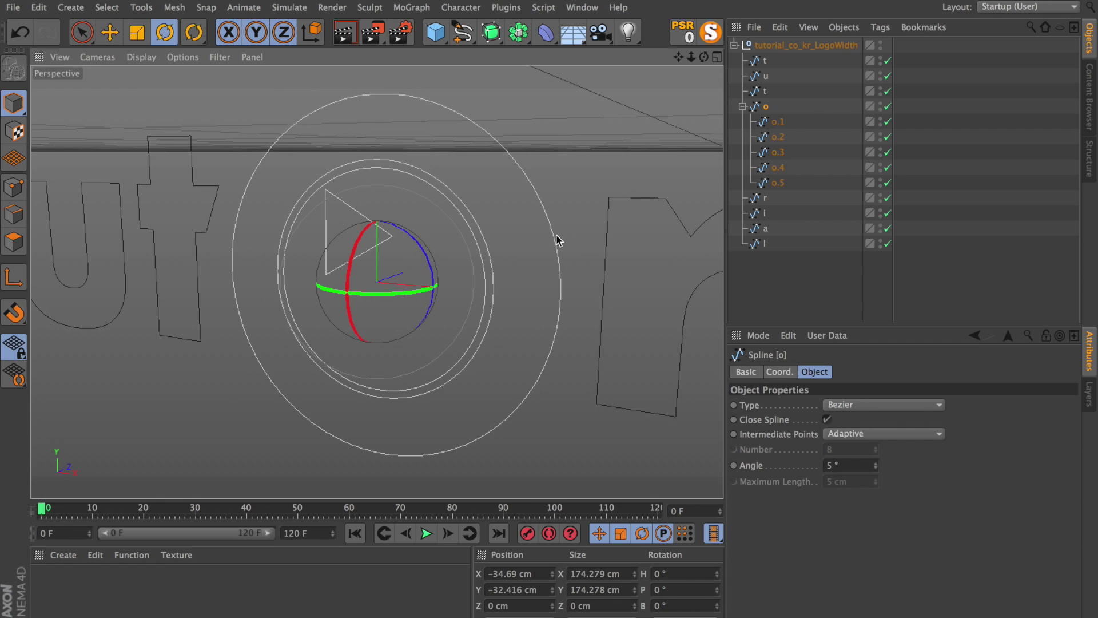
left_click(777, 121)
key("Delete")
- Merge the ring outlines o.2 and o.3 into one spline with Connect Objects + Delete
left_click(785, 126)
left_click(779, 138)
left_click(780, 122, "ctrl")
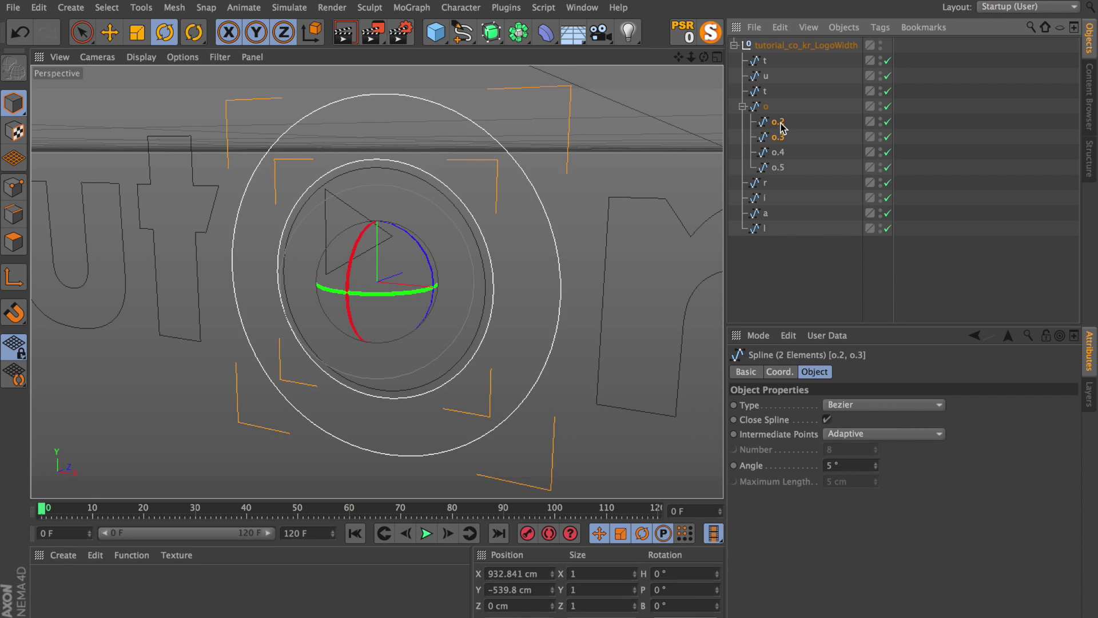
right_click(779, 124)
left_click(823, 458)
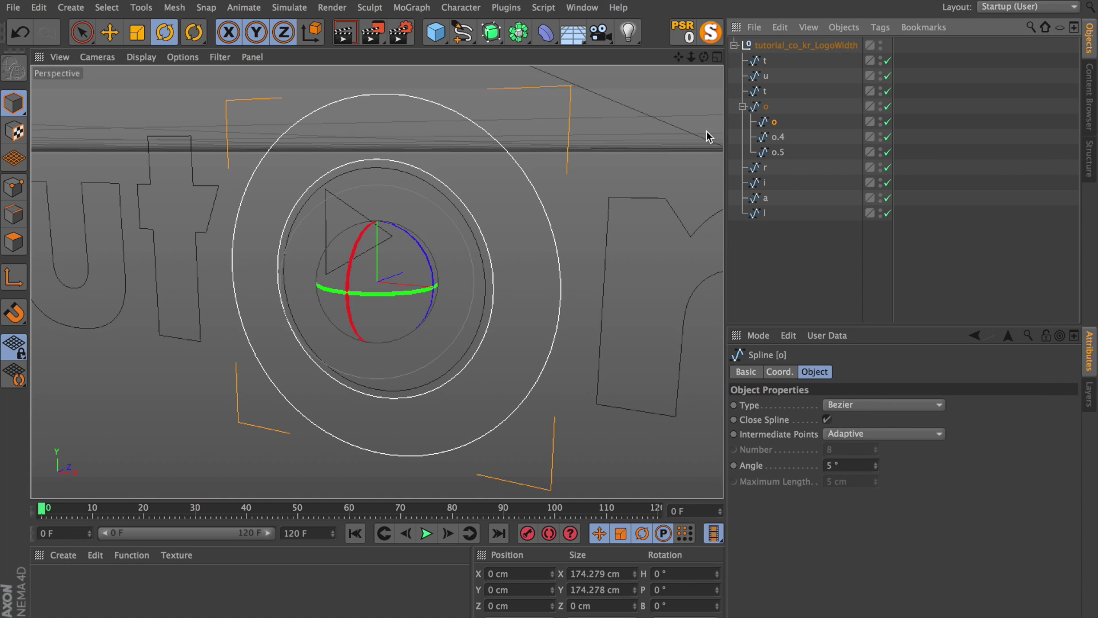
- Place the tutorial_co_kr_LogoWidth null inside a new Extrude object and enable Hierarchical so all the letters extrude
scroll(424, 265, "down", 5)
left_click(775, 46)
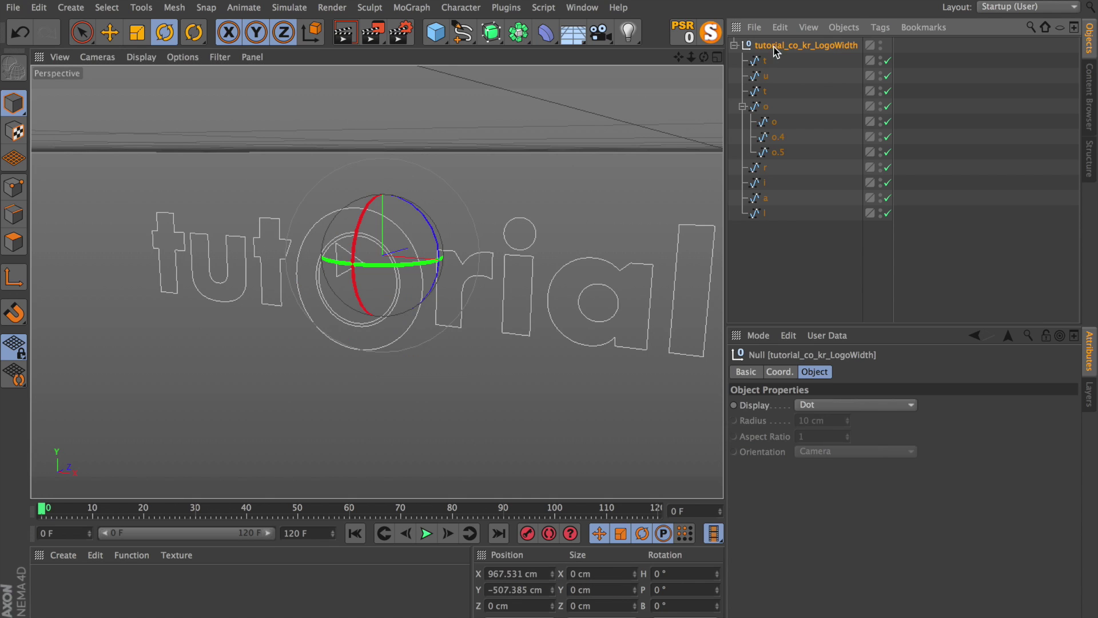
left_click(491, 33)
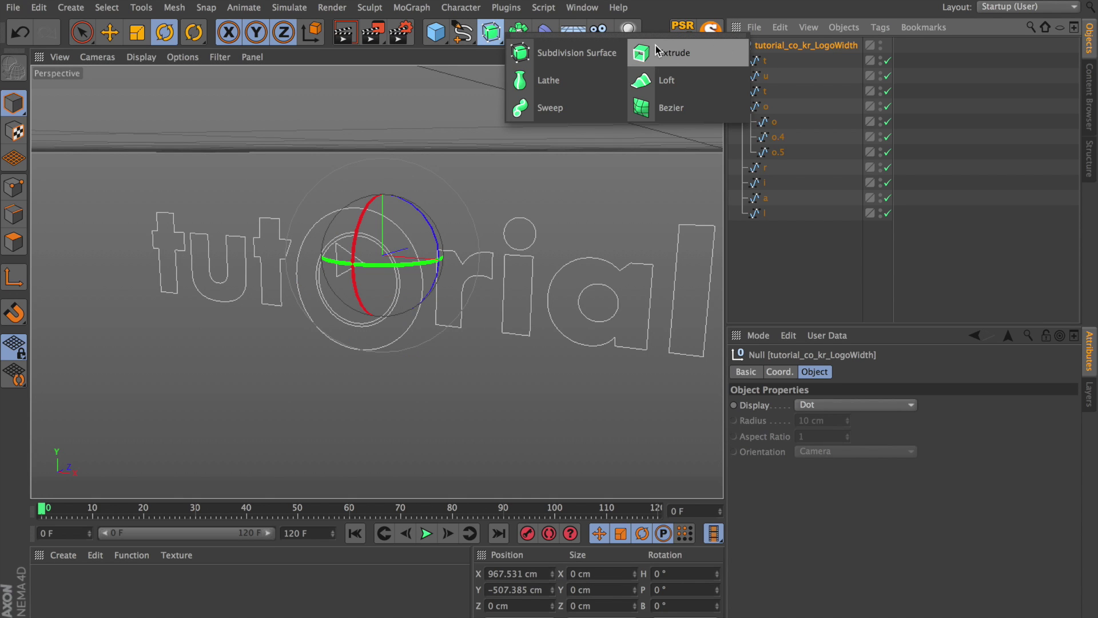
left_click(658, 52, "alt")
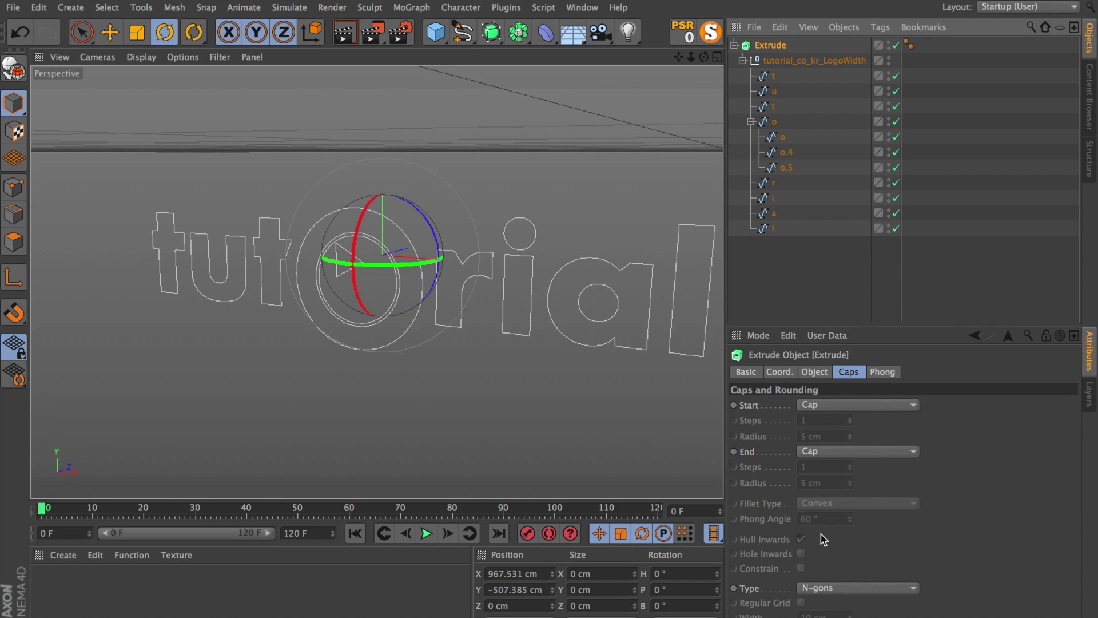
left_click(815, 372)
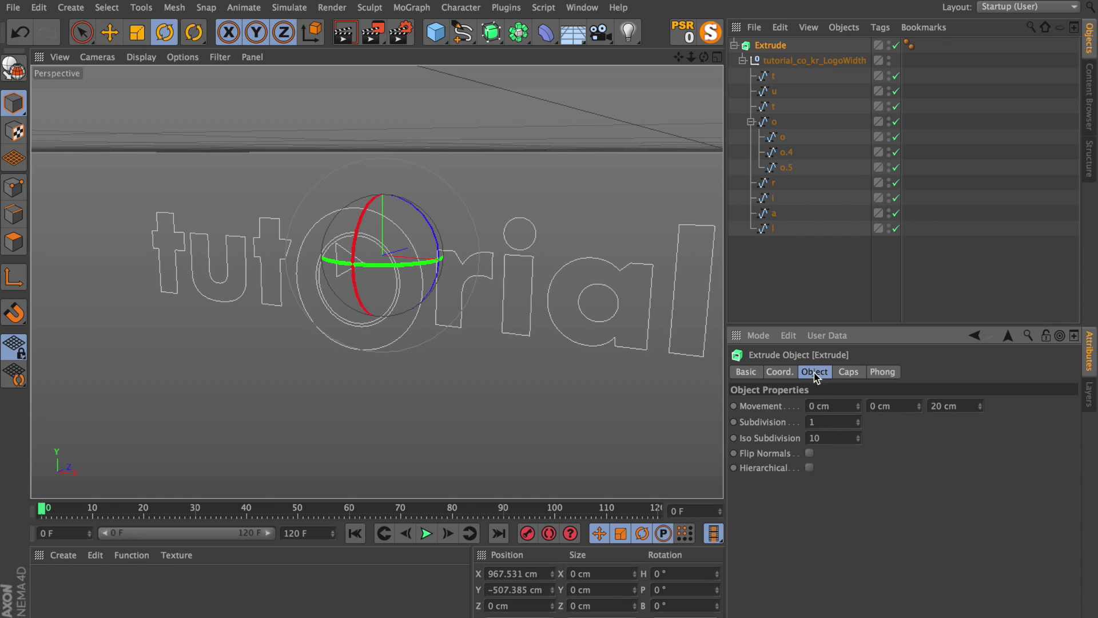
left_click(809, 468)
left_click_drag(551, 299, 576, 389, "alt")
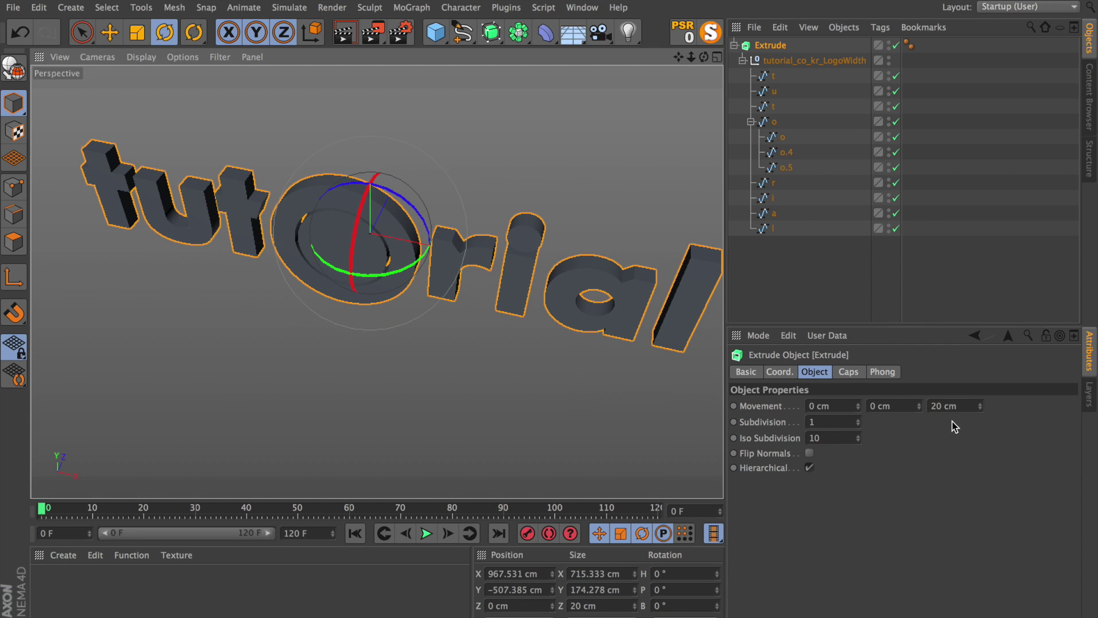
- Set the Extrude object's Z movement to 60 cm
left_click(944, 406)
type("60")
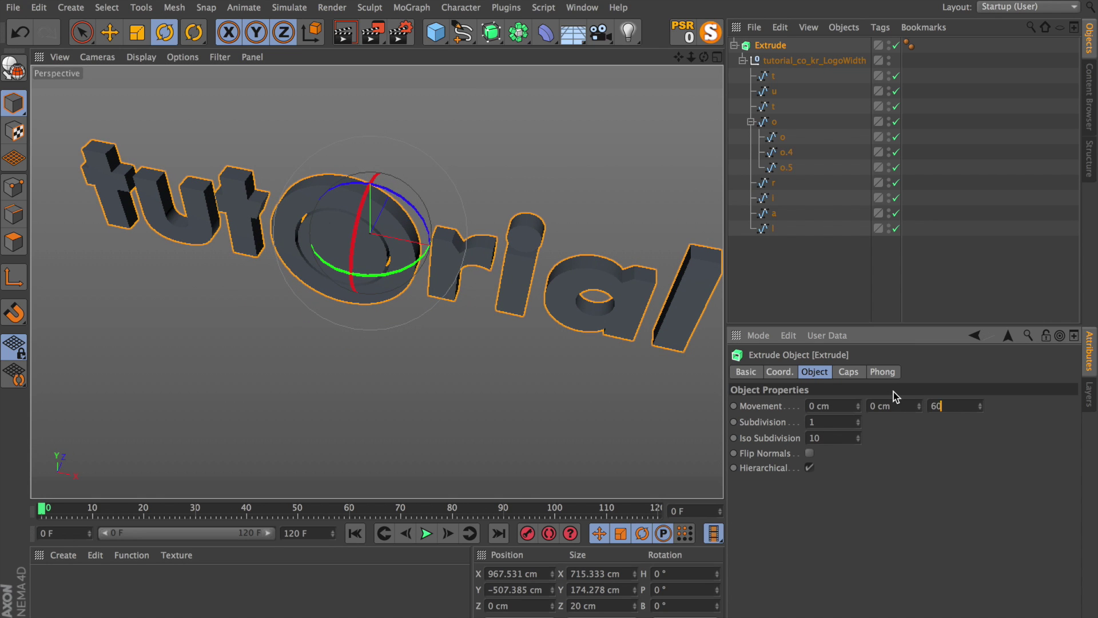
key("Return")
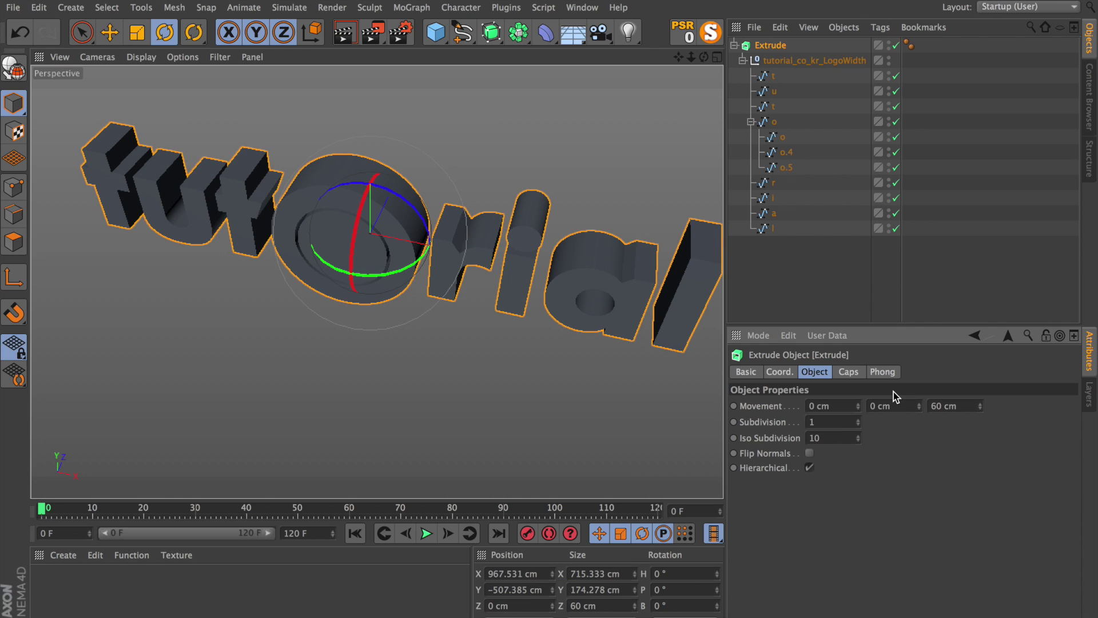
- Set the Extrude's start cap to Fillet with a 4 cm radius and its end cap to None
left_click(850, 372)
left_click(831, 406)
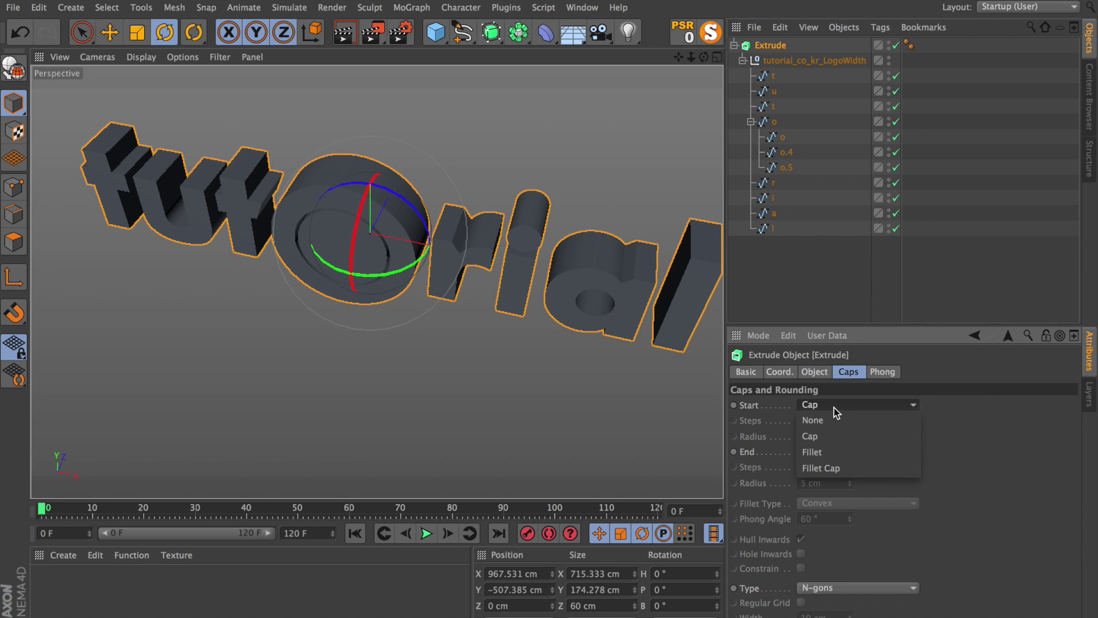
left_click(829, 452)
double_click(831, 436)
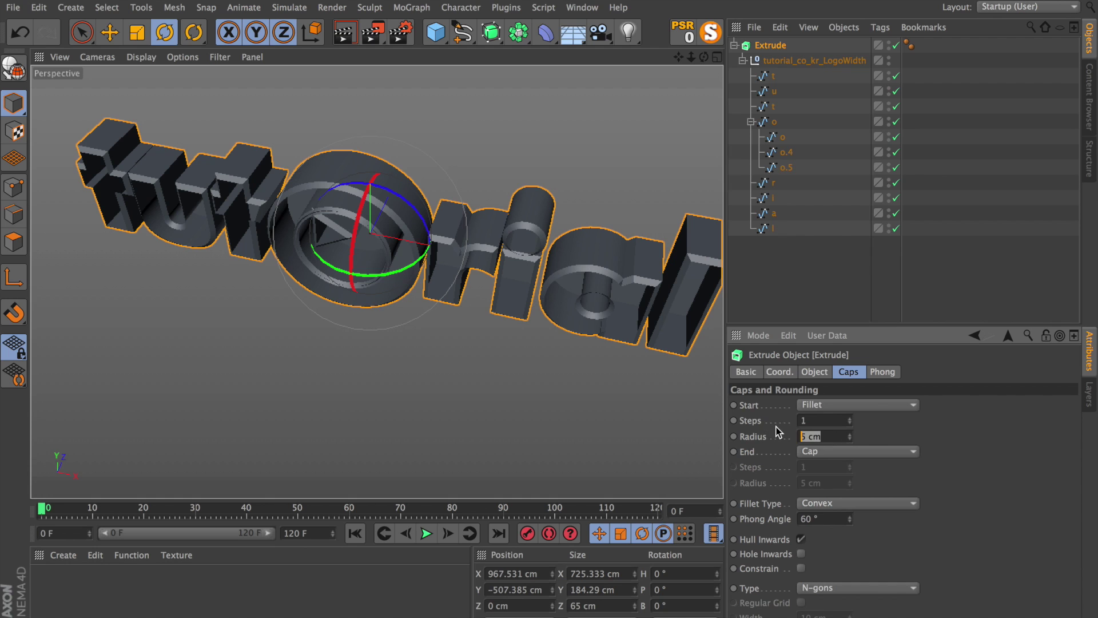
type("4")
key("Return")
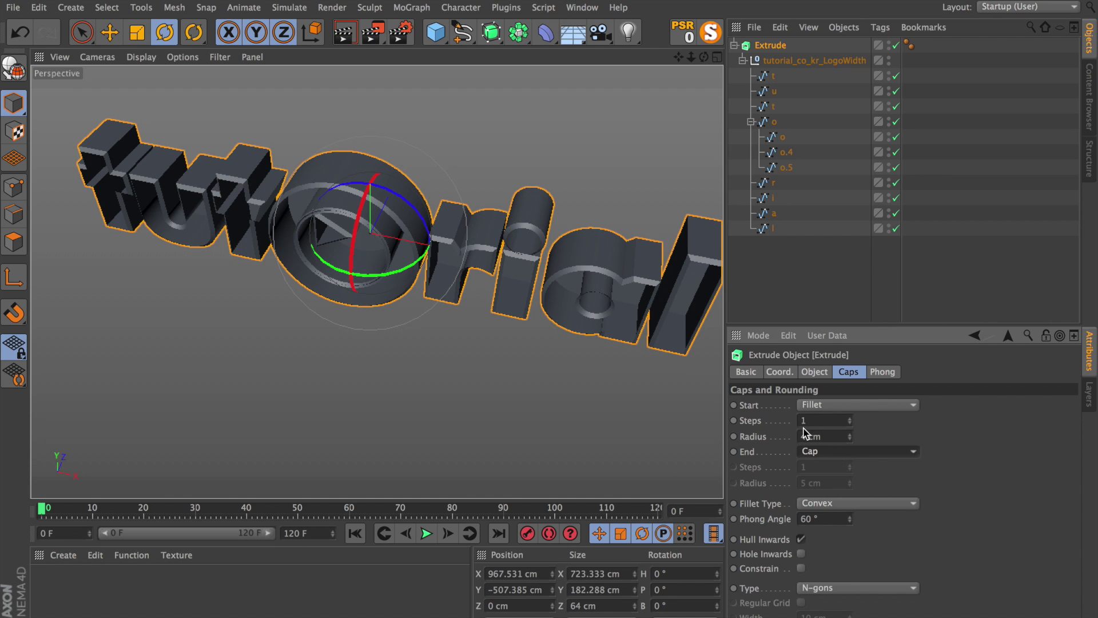
left_click_drag(608, 277, 623, 177, "alt")
left_click(824, 452)
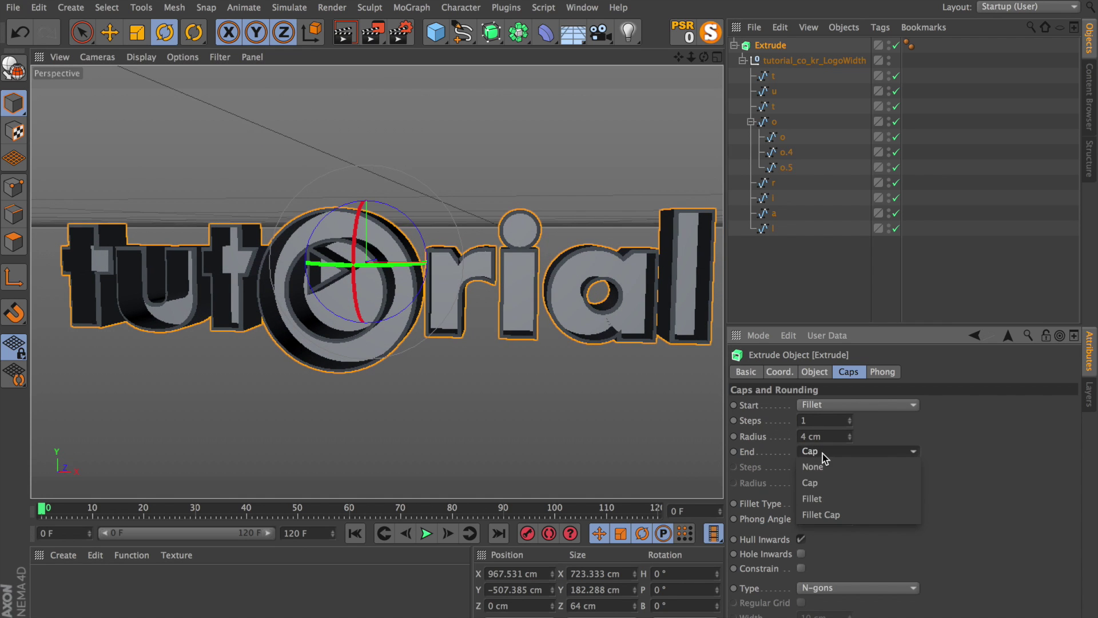
left_click(828, 467)
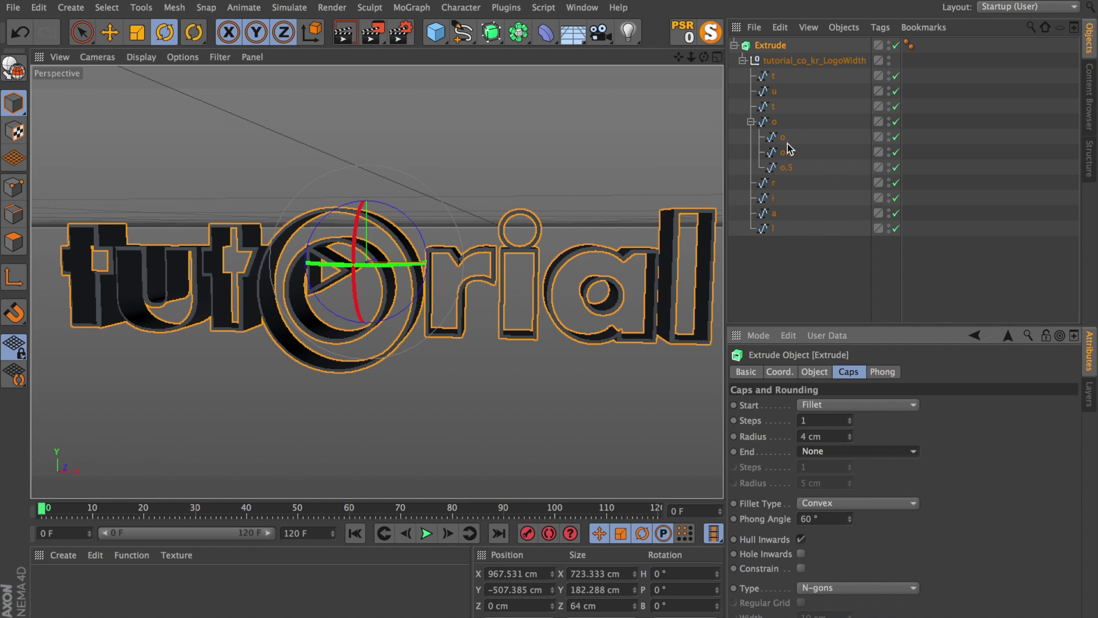
- Disable the child splines o and o.5 under the letter o, leaving o.4 active
left_click(896, 167)
left_click(897, 137)
left_click_drag(678, 220, 651, 308, "alt")
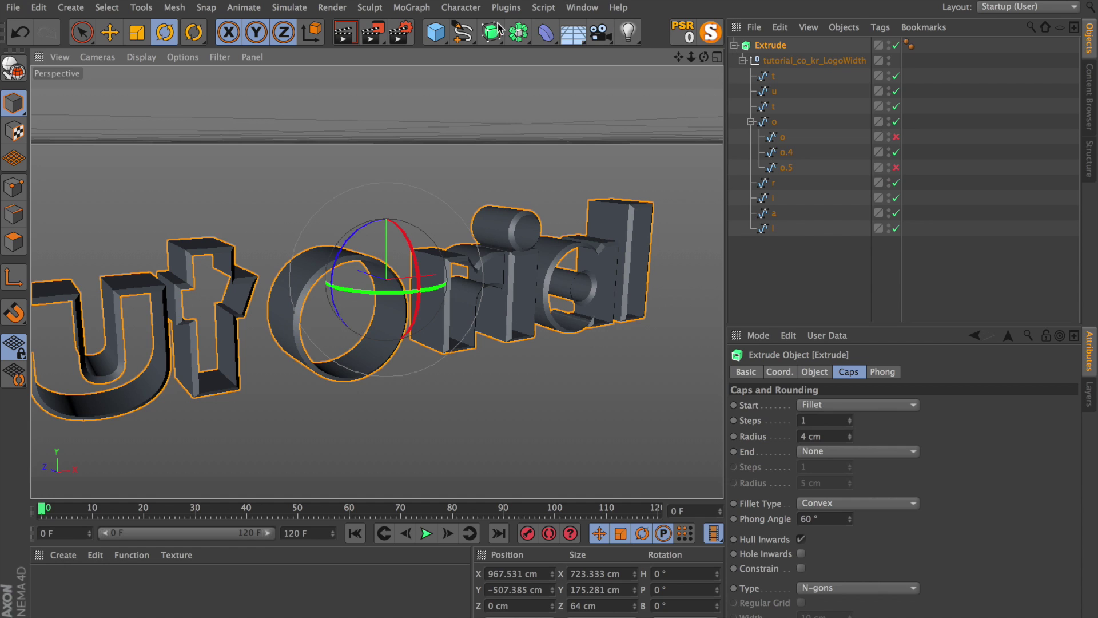
- Wrap the Extrude in an Atom Array with a cylinder radius and a sphere radius of 0.5 cm
left_click(518, 32)
left_click(675, 52, "alt")
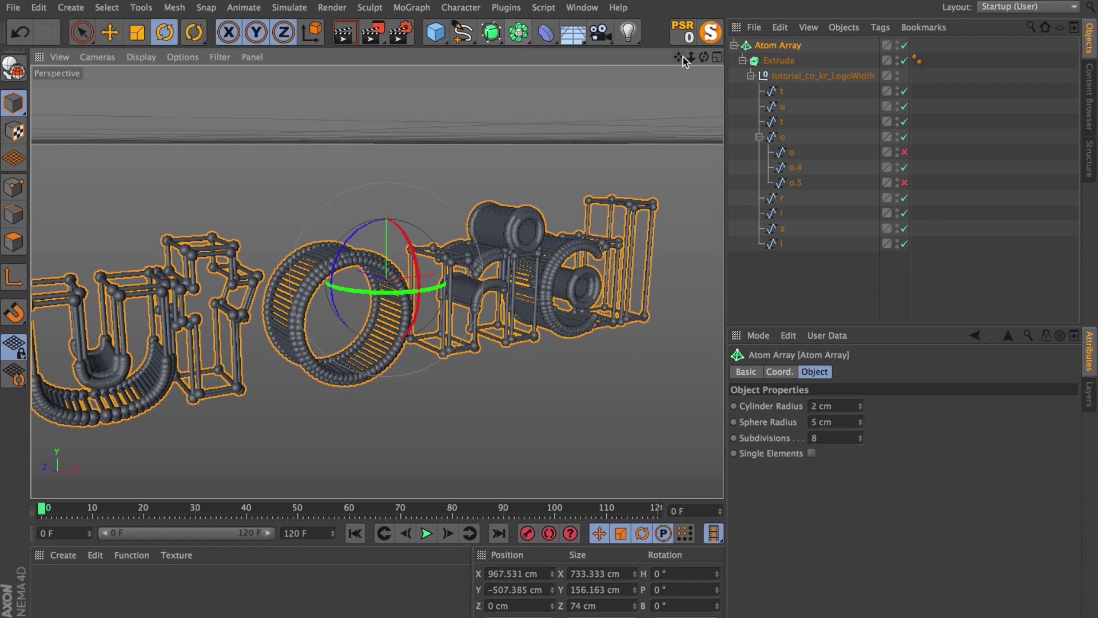
left_click(846, 408)
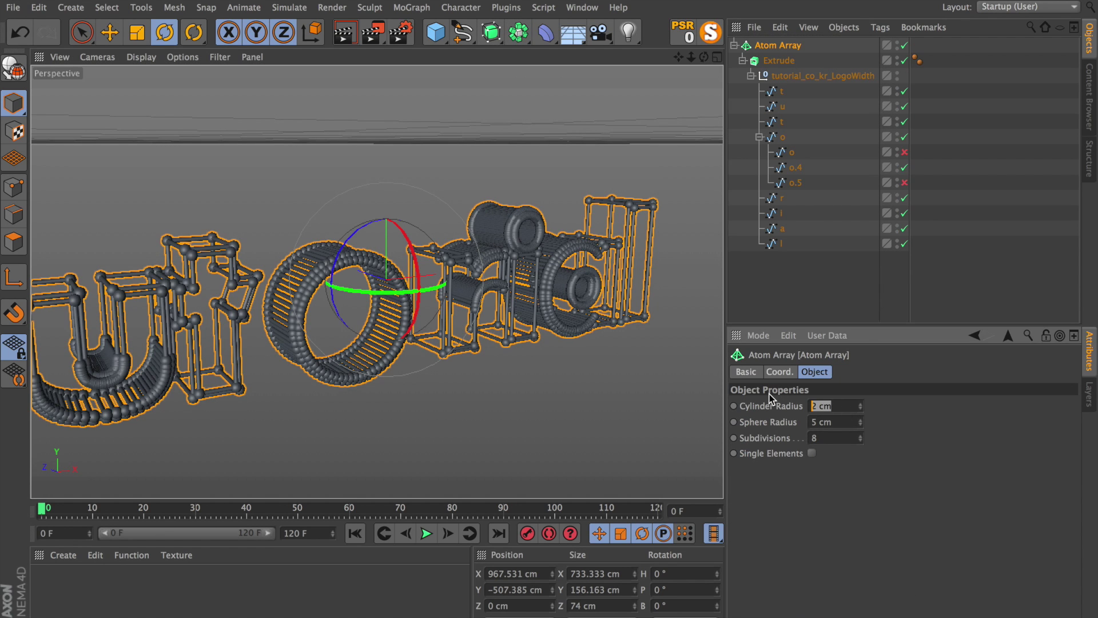
type("0.5")
key("Tab")
type("0.5")
key("Return")
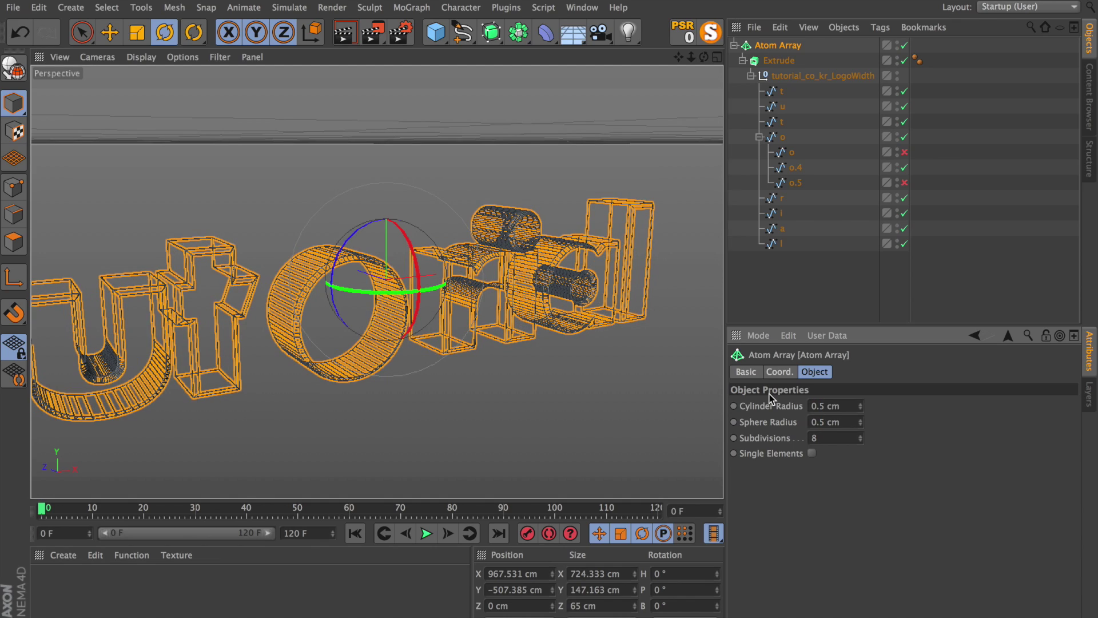
right_click_drag(248, 290, 423, 325, "alt")
left_click(803, 283)
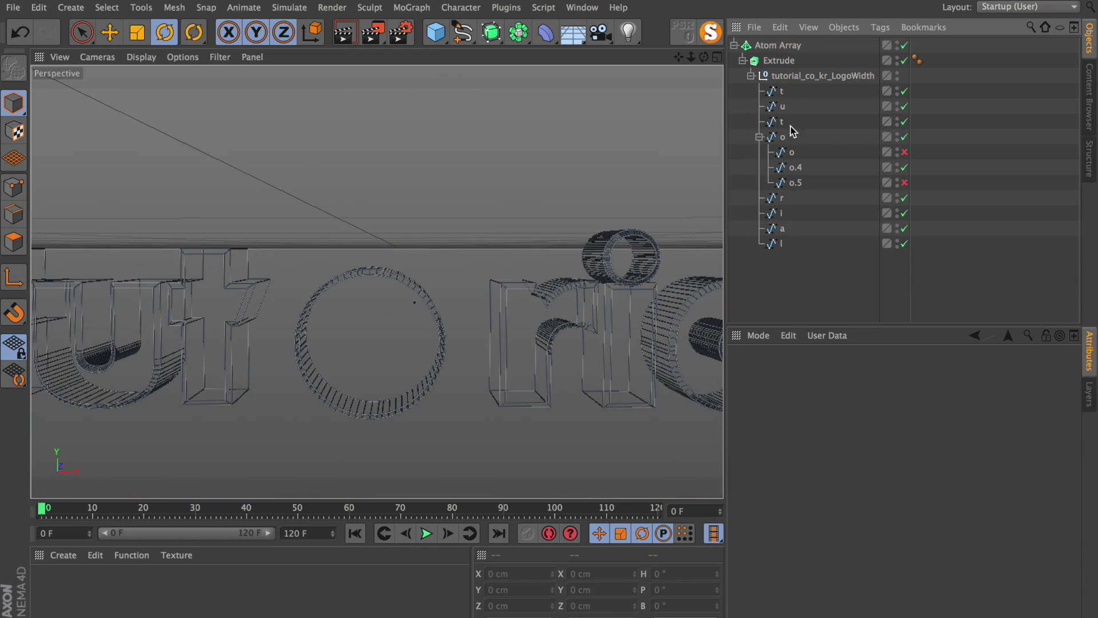
- Copy the Extrude out above the Atom Array and set the copy's start to Fillet Cap and its end to Cap
left_click_drag(775, 61, 791, 46, "ctrl")
left_click(774, 45)
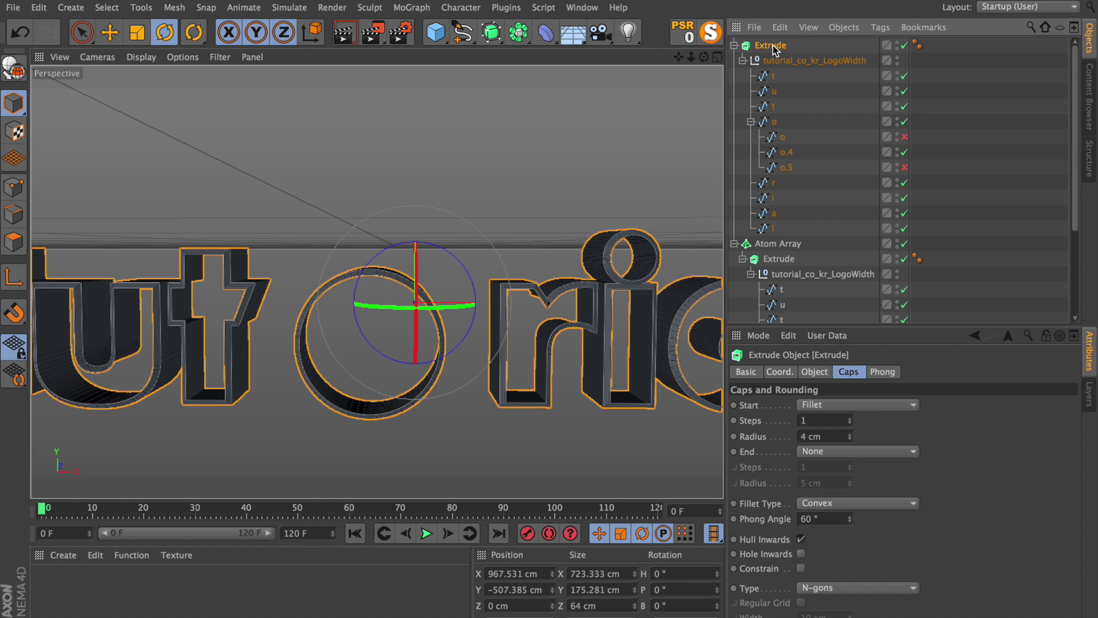
left_click(846, 405)
left_click(825, 469)
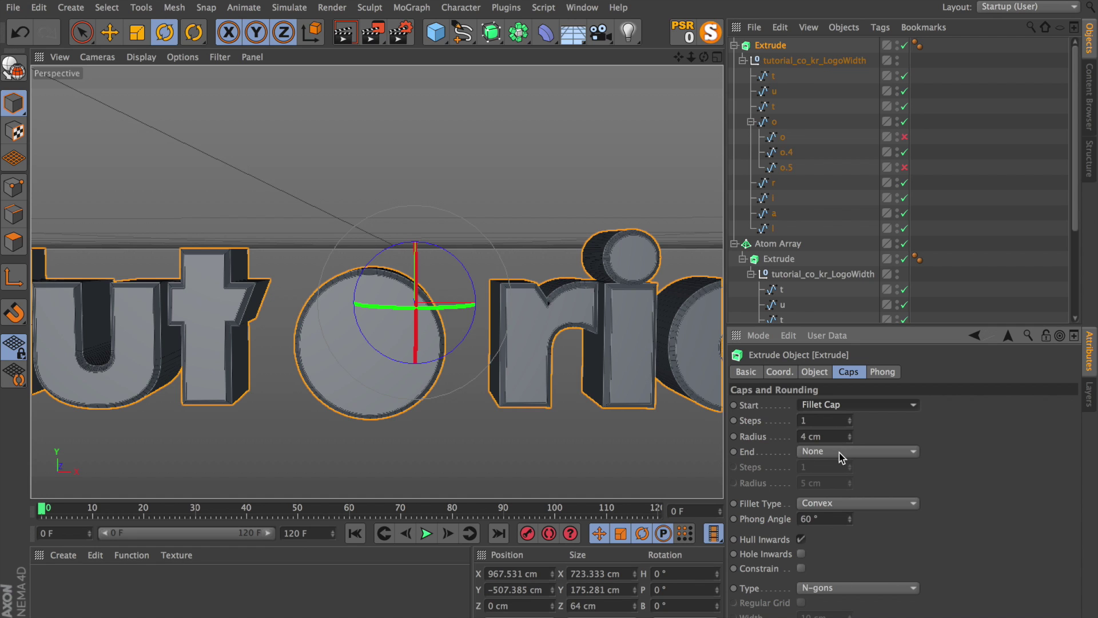
left_click_drag(490, 349, 435, 359, "alt")
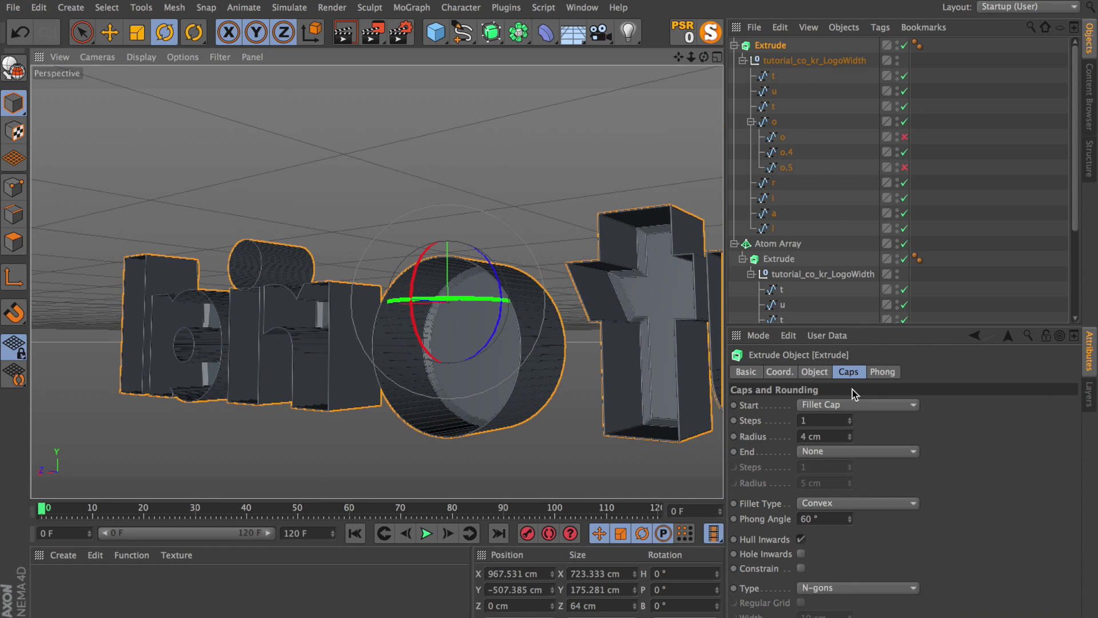
left_click(833, 452)
left_click(826, 483)
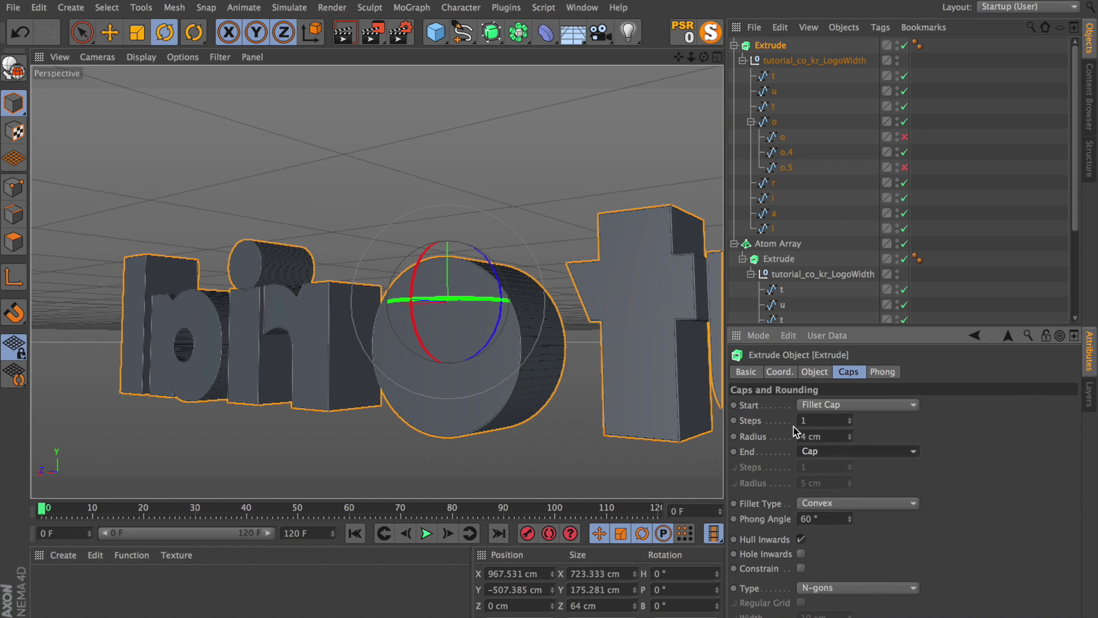
- Set the copied Extrude's fillet type to Engraved and enable Constrain
left_click_drag(636, 345, 175, 344, "alt")
left_click(838, 505)
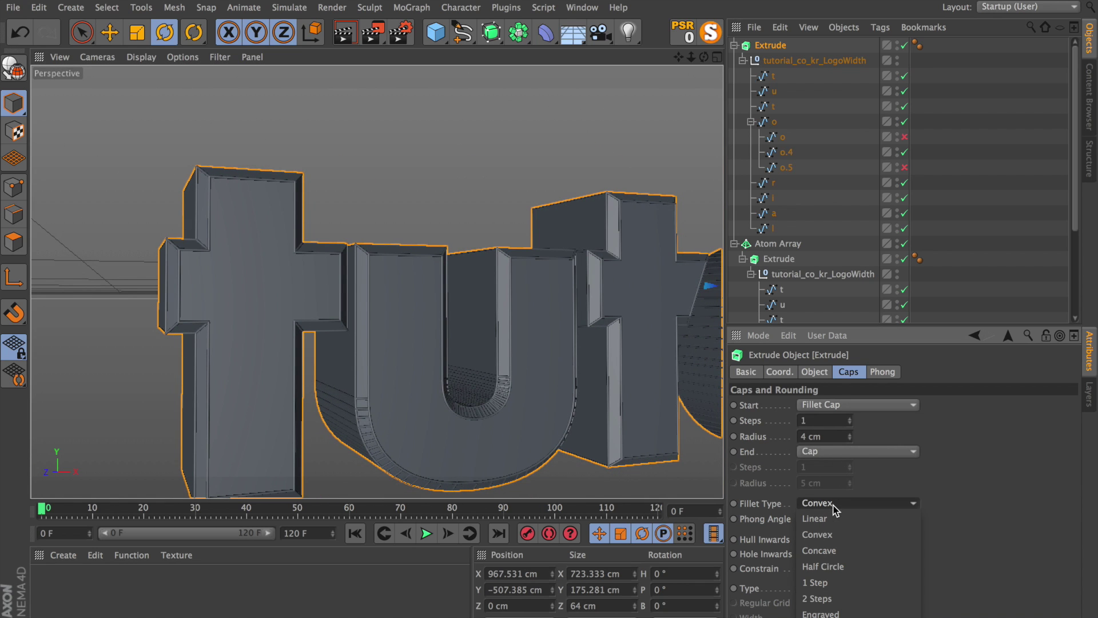
left_click(831, 613)
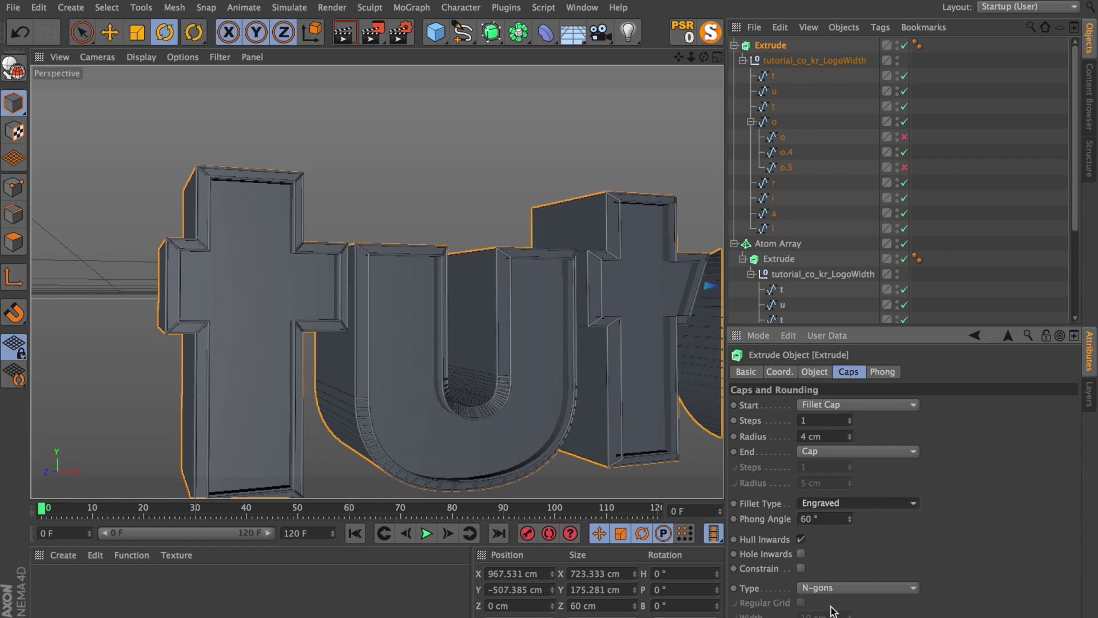
left_click(801, 568)
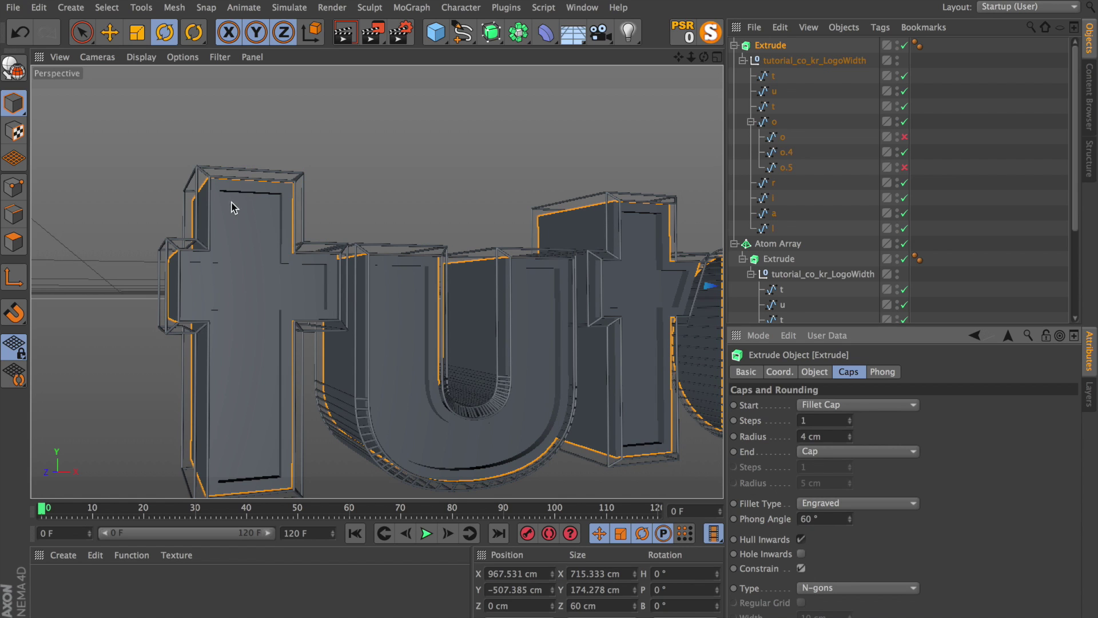
- Check how the solid letters sit inside the wire frame and set the copied Extrude's Z position to -4 cm
left_click_drag(239, 216, 520, 274, "alt")
scroll(390, 168, "up", 5)
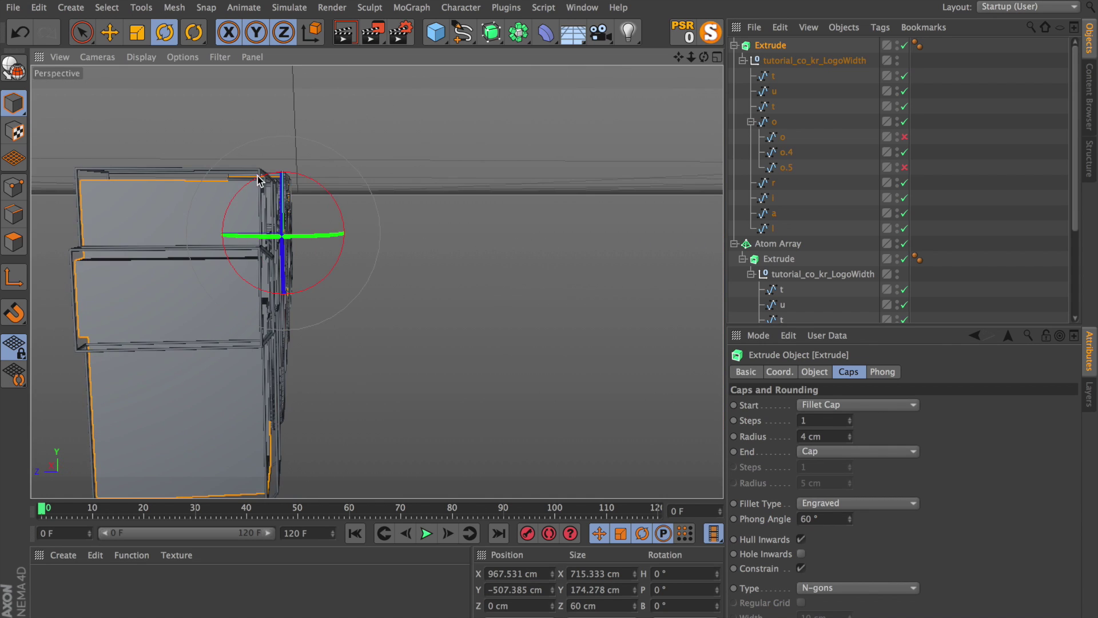
scroll(435, 161, "down", 5)
left_click_drag(475, 164, 424, 246, "alt")
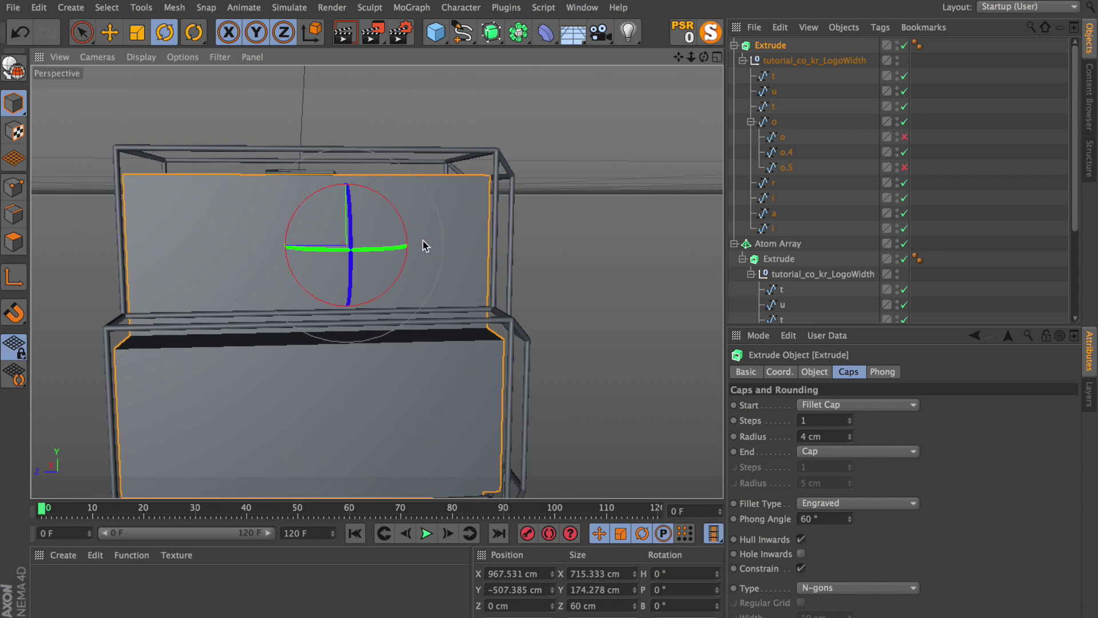
key("space")
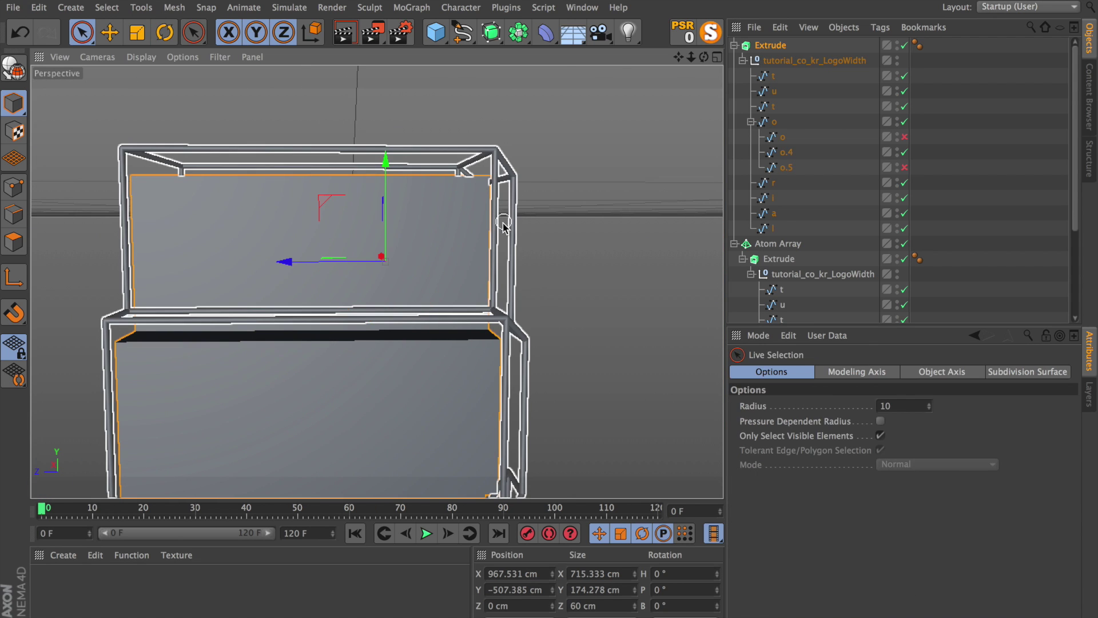
left_click_drag(500, 220, 482, 220, "alt")
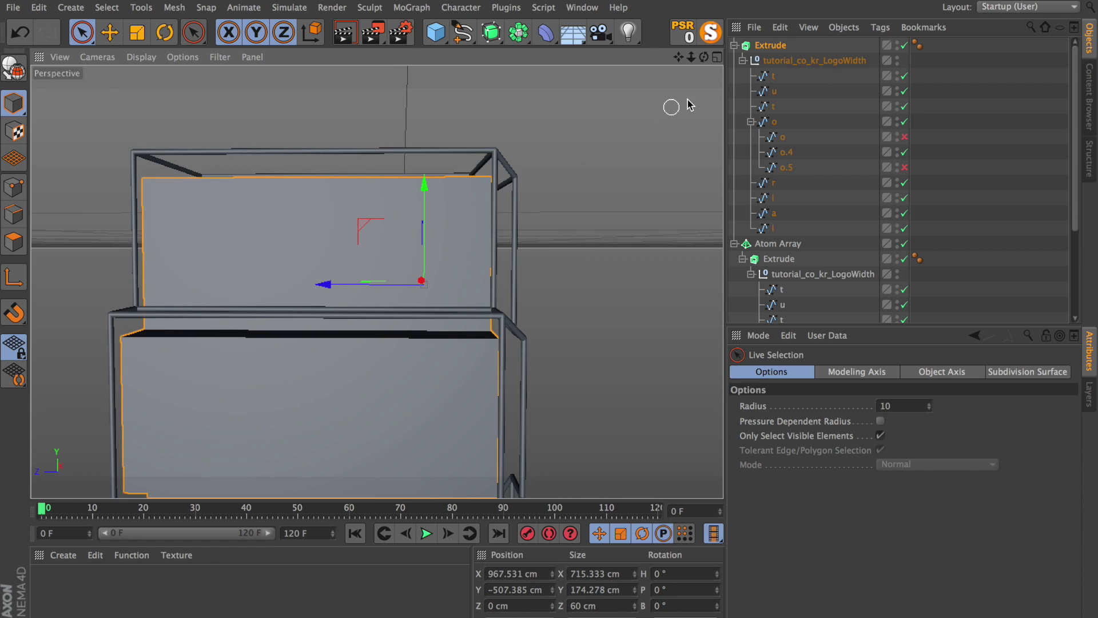
left_click(775, 46)
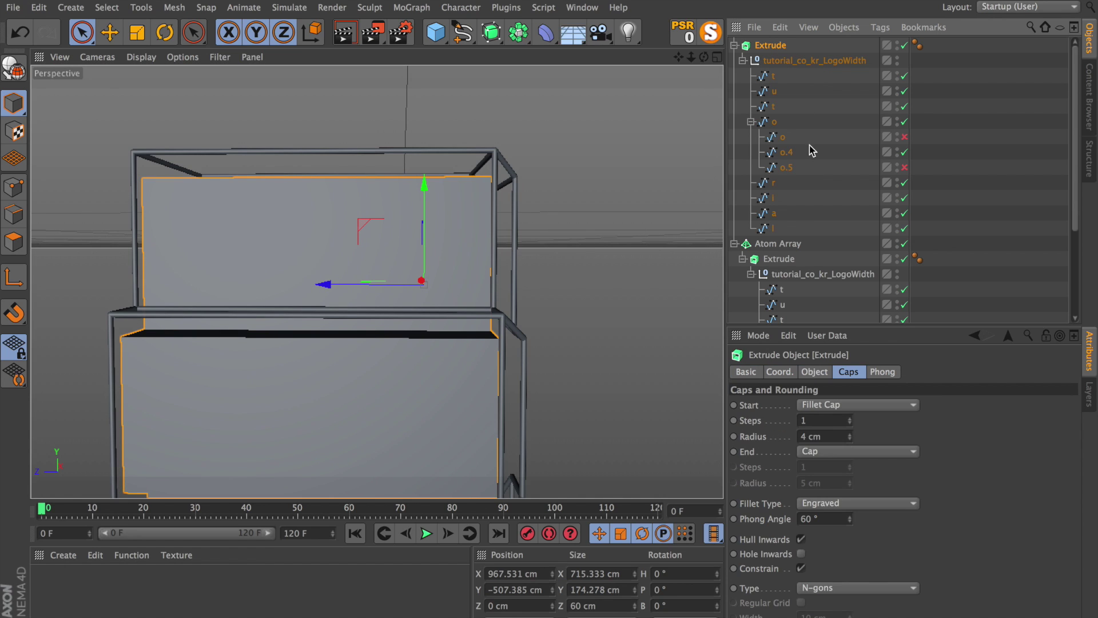
left_click(823, 437)
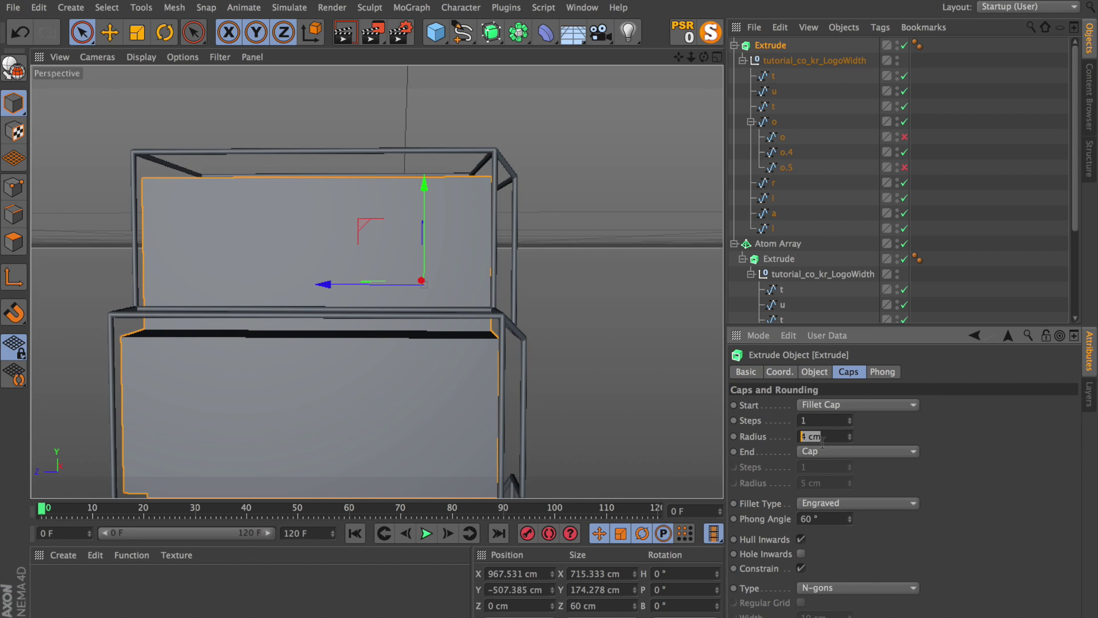
left_click(779, 373)
left_click(799, 439)
type("-4")
key("Return")
- In the copied Extrude, enable the child splines o and o.5 under the letter o and disable o.4
left_click_drag(526, 335, 179, 289, "alt")
right_click_drag(179, 289, 381, 451, "alt")
middle_click_drag(384, 455, 282, 326, "alt")
right_click_drag(282, 326, 490, 182, "alt")
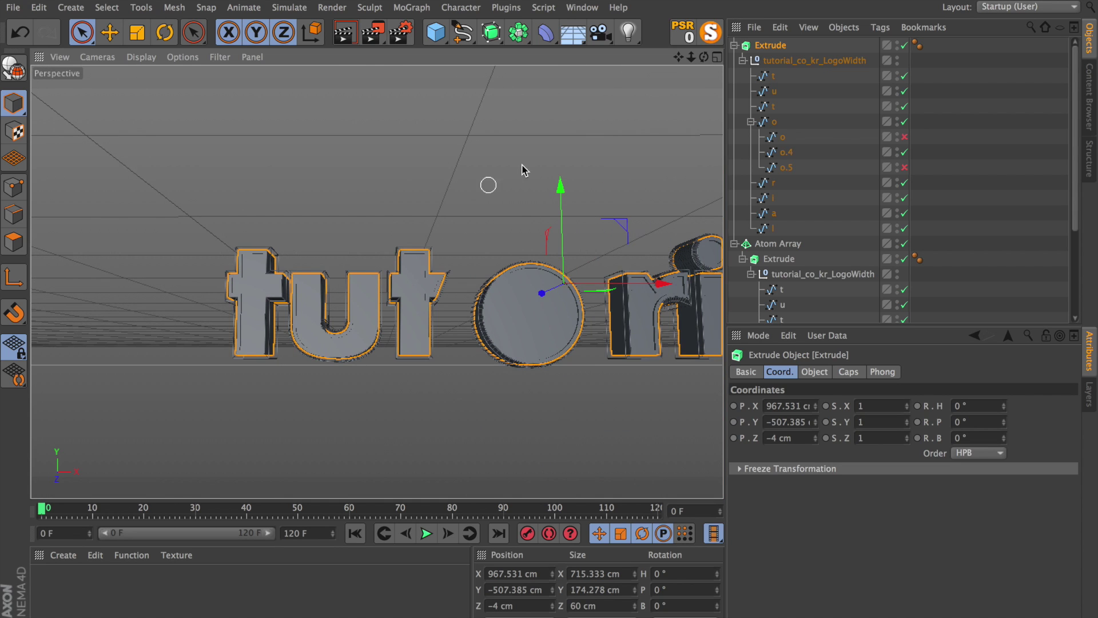
left_click(904, 138)
left_click(904, 167)
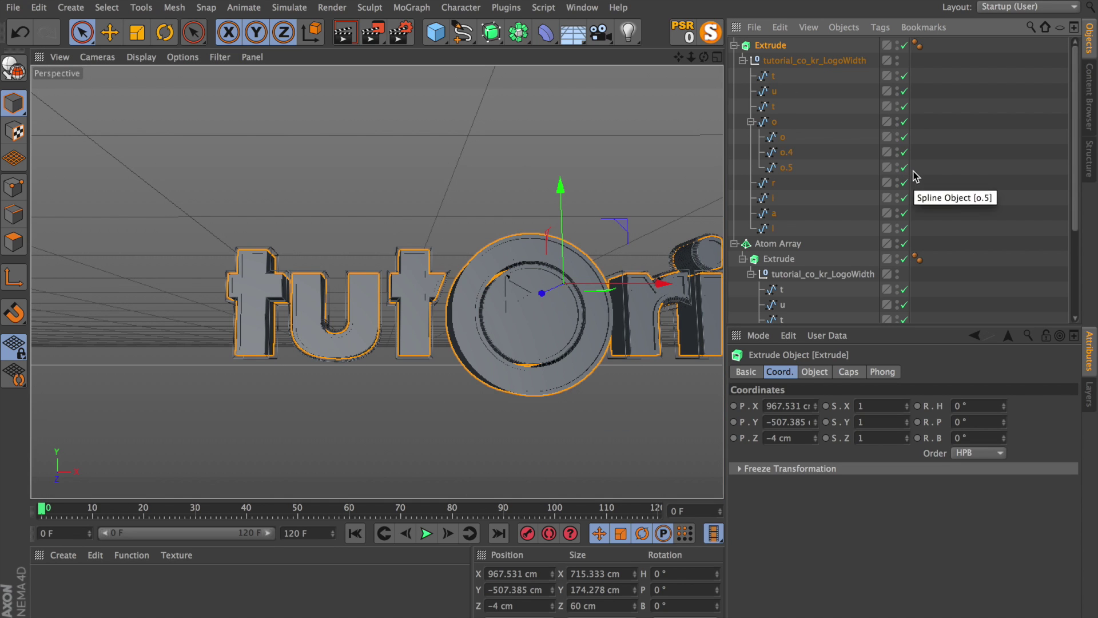
left_click(905, 152)
- Generate a polygon version of the copied Extrude with Current State to Object
mouse_move(538, 342)
left_mouse_down("alt")
mouse_move(497, 395)
mouse_move(470, 343)
mouse_move(549, 331)
left_mouse_up("alt")
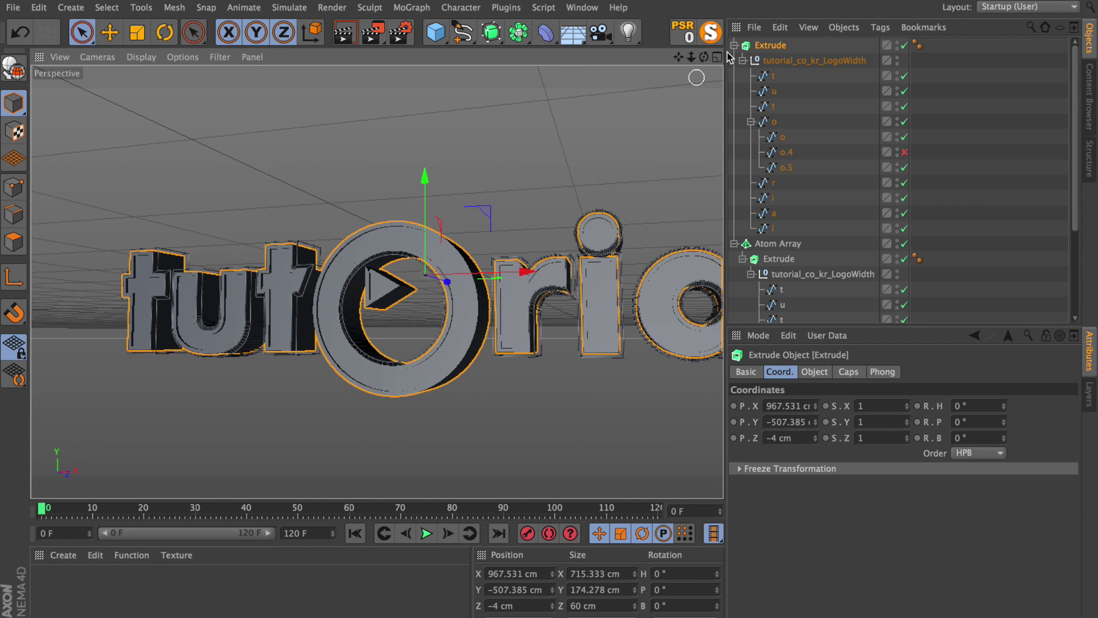
right_click(772, 47)
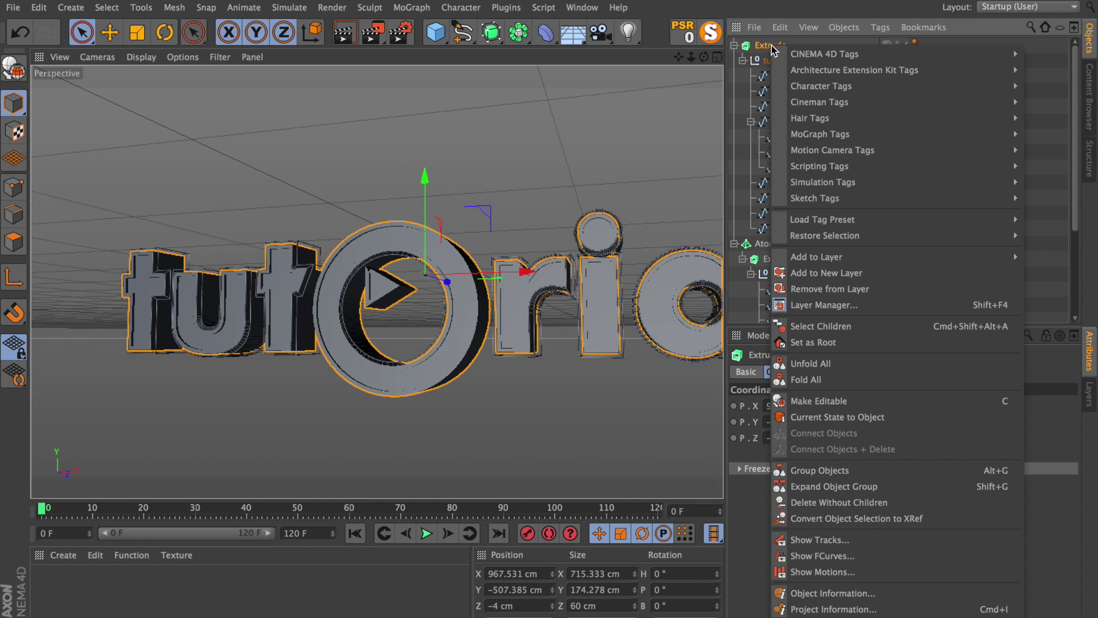
left_click(872, 418)
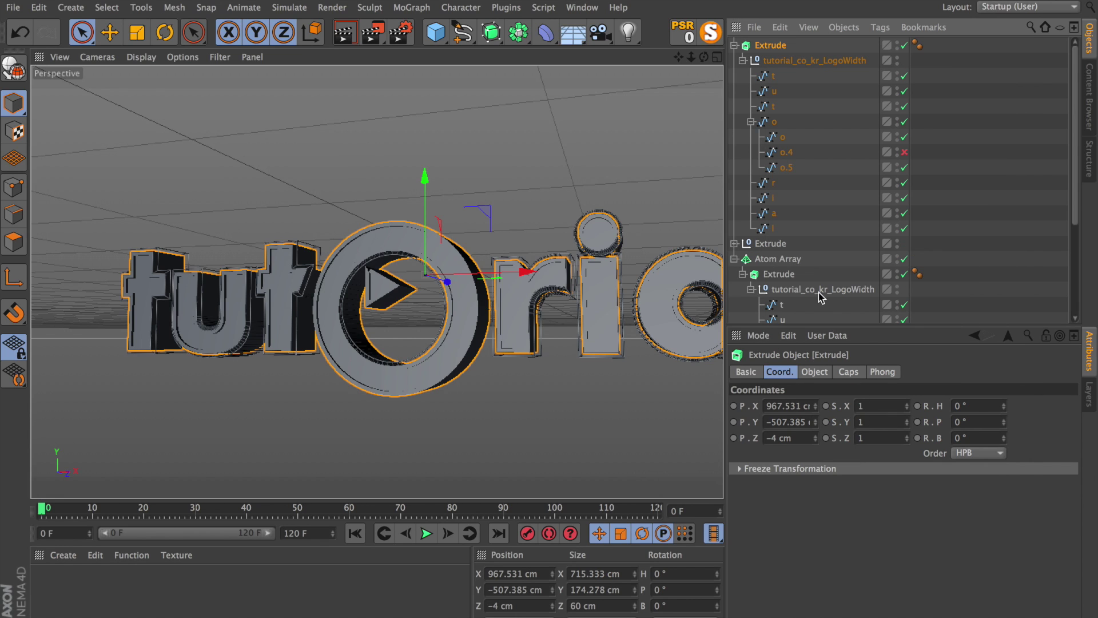
- Delete the copied Extrude generator and unfold the polygon letters t to l inside the generated Extrude null
key("Delete")
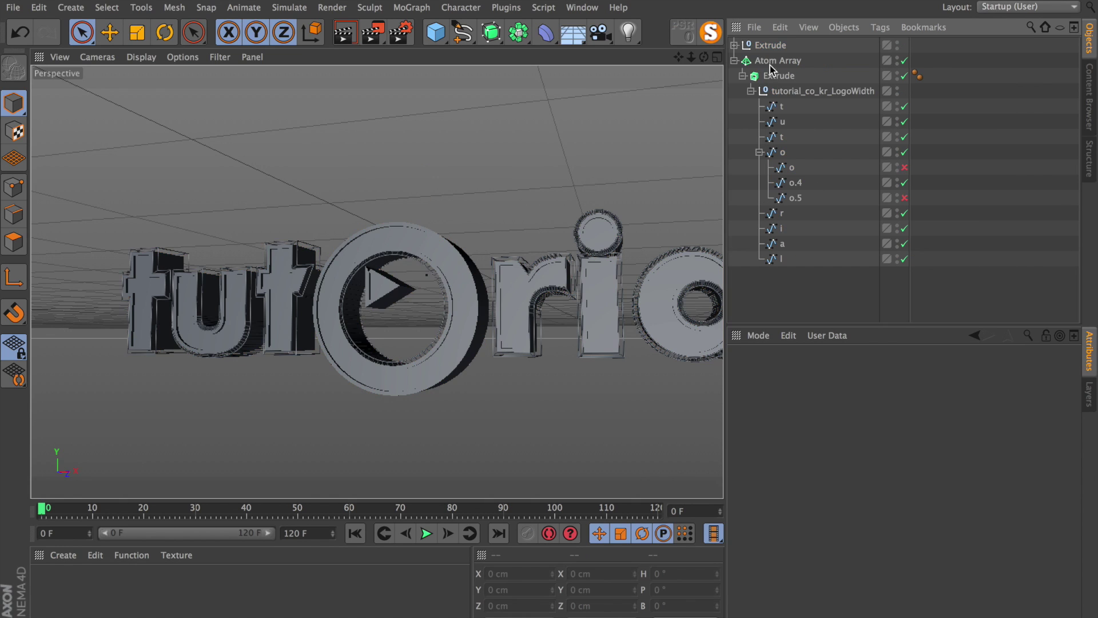
left_click(734, 45)
left_click(742, 60)
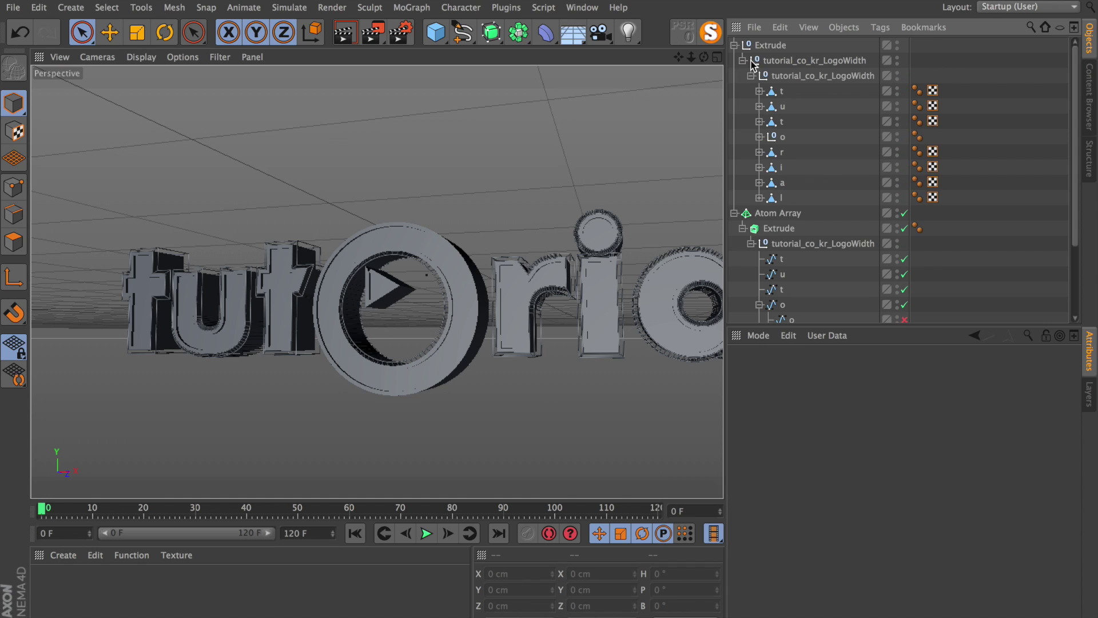
left_click(781, 91)
left_click(779, 198, "shift")
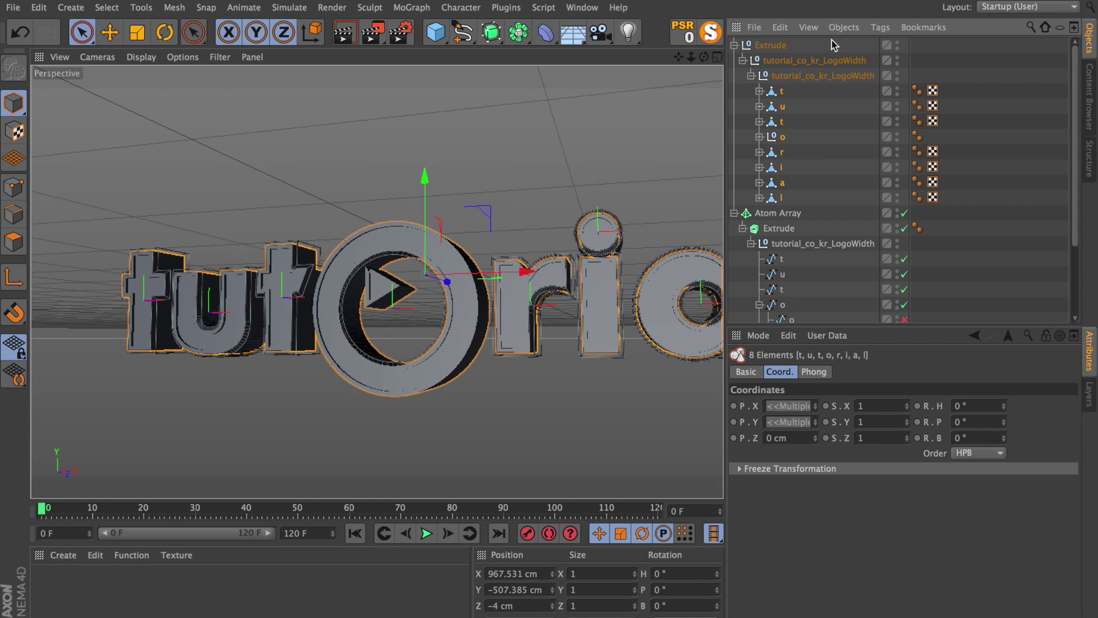
left_click(808, 27)
mouse_move(835, 65)
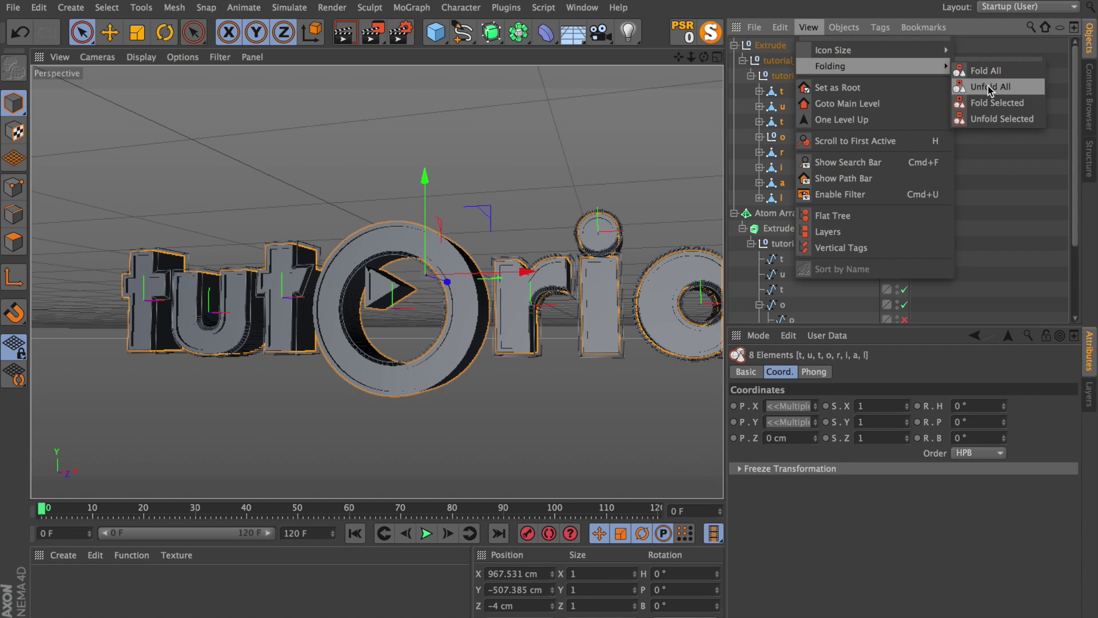
left_click(986, 120)
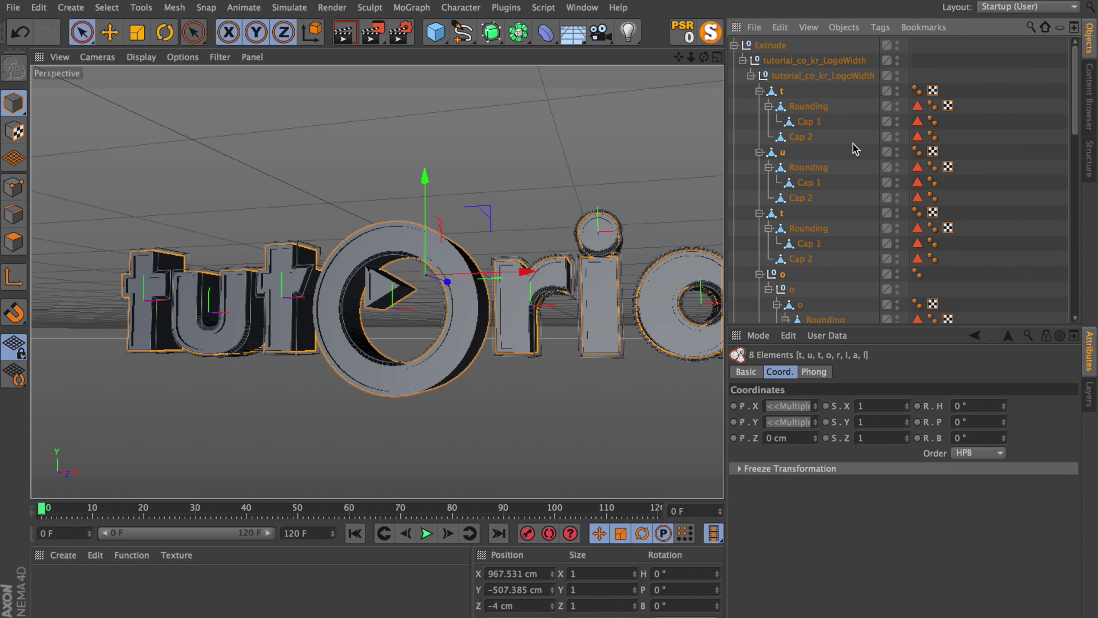
- Merge the first letter t with its Rounding and cap children using Connect Objects + Delete
left_click(782, 91)
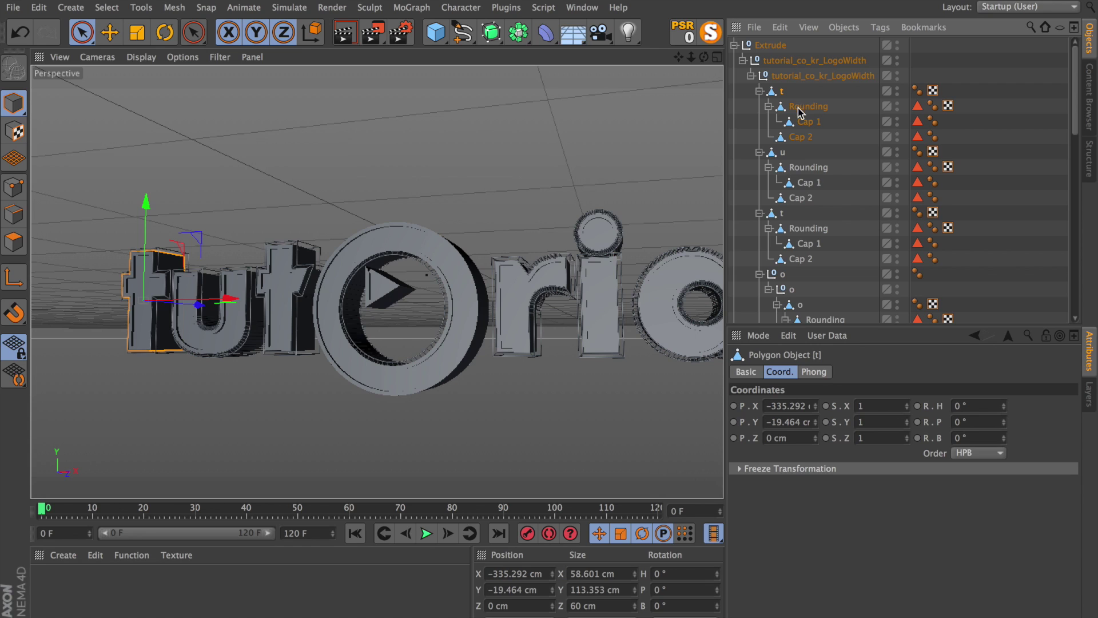
right_click(809, 132)
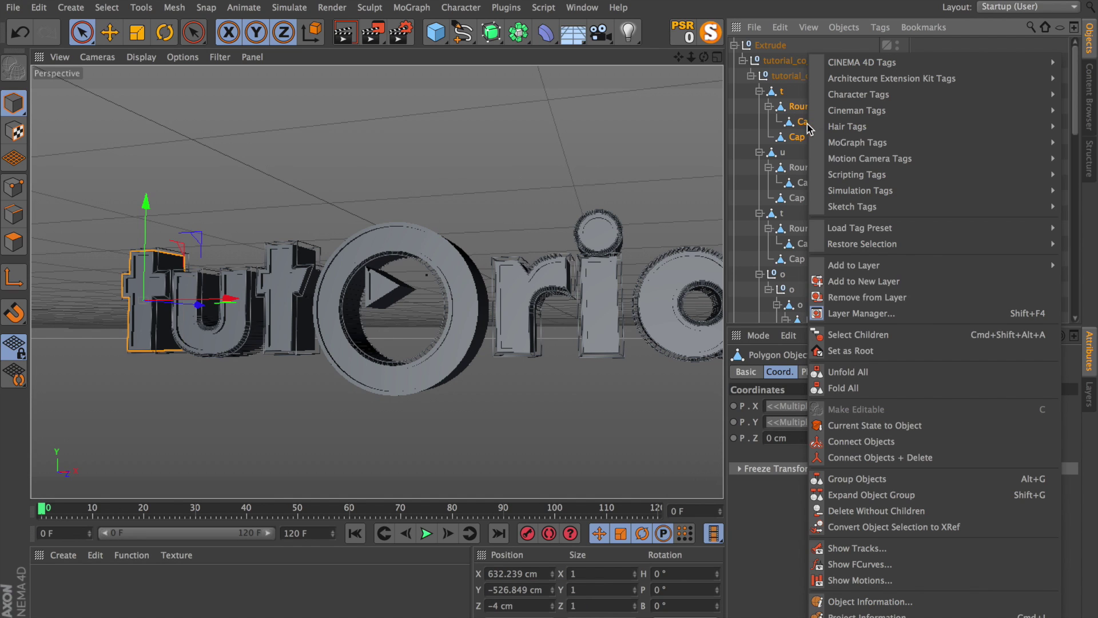
left_click(866, 457)
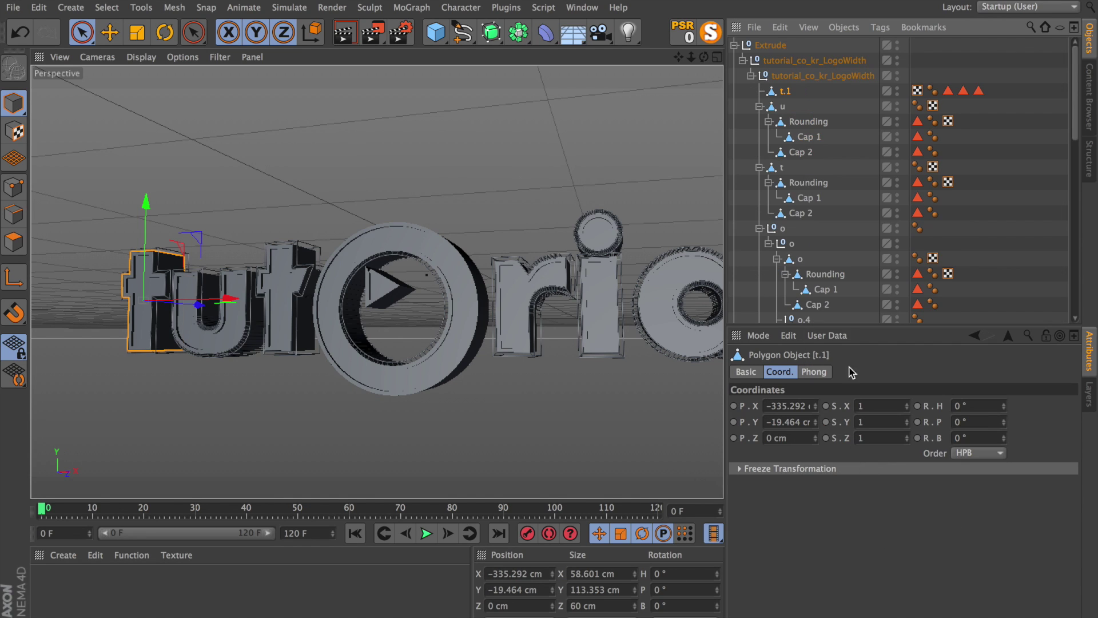
- Merge the letter u and the second letter t each with their Rounding and cap children using Connect Objects + Delete
left_click(783, 107)
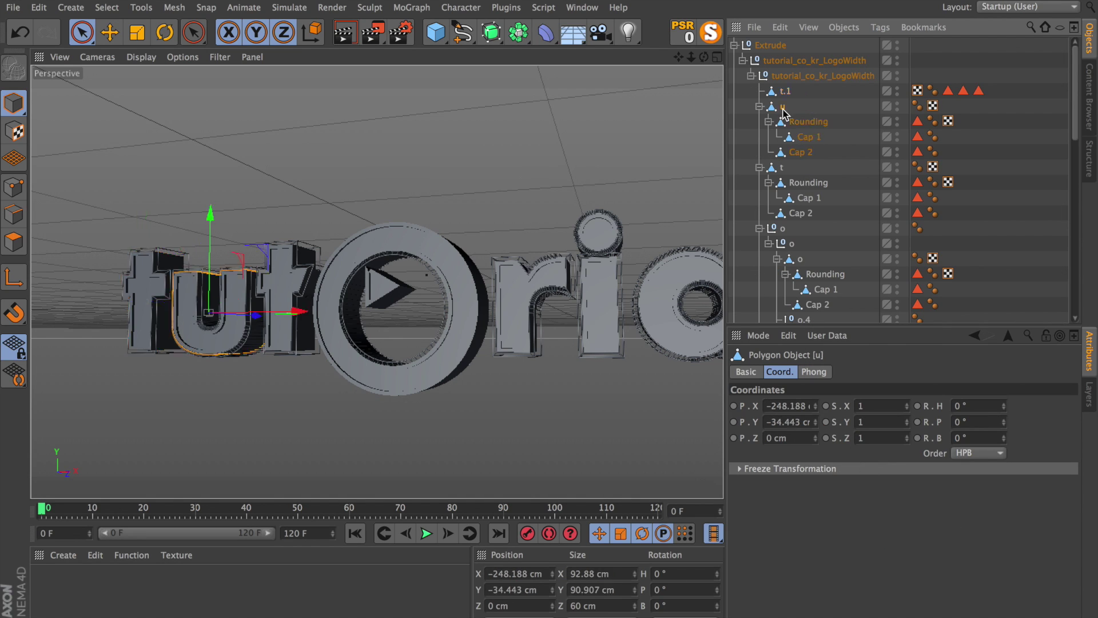
left_click(780, 27)
left_click(835, 205)
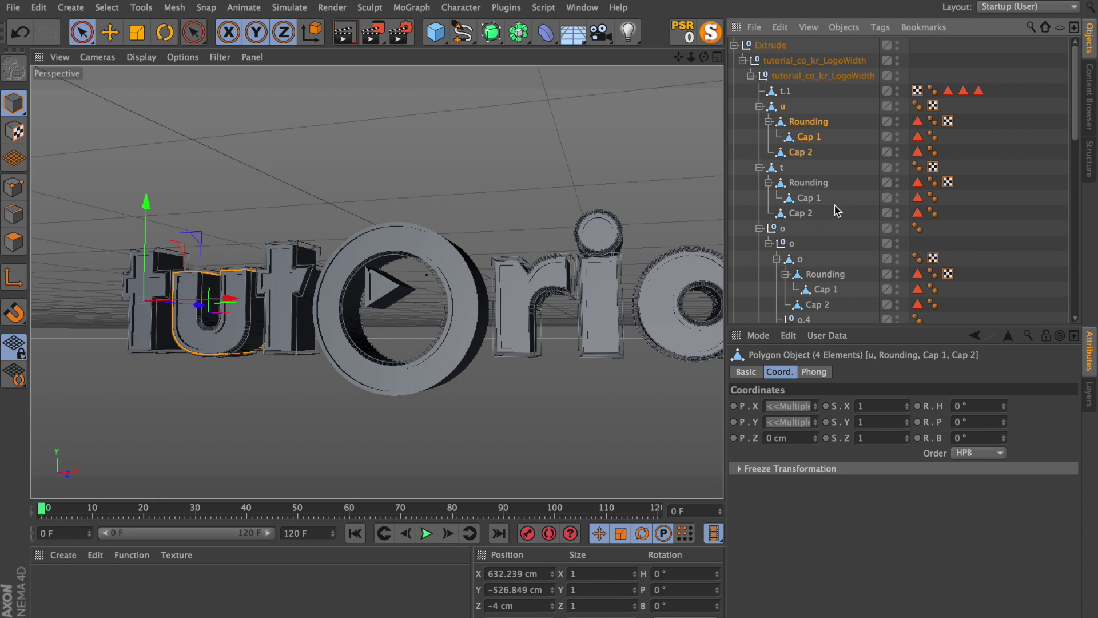
right_click(809, 127)
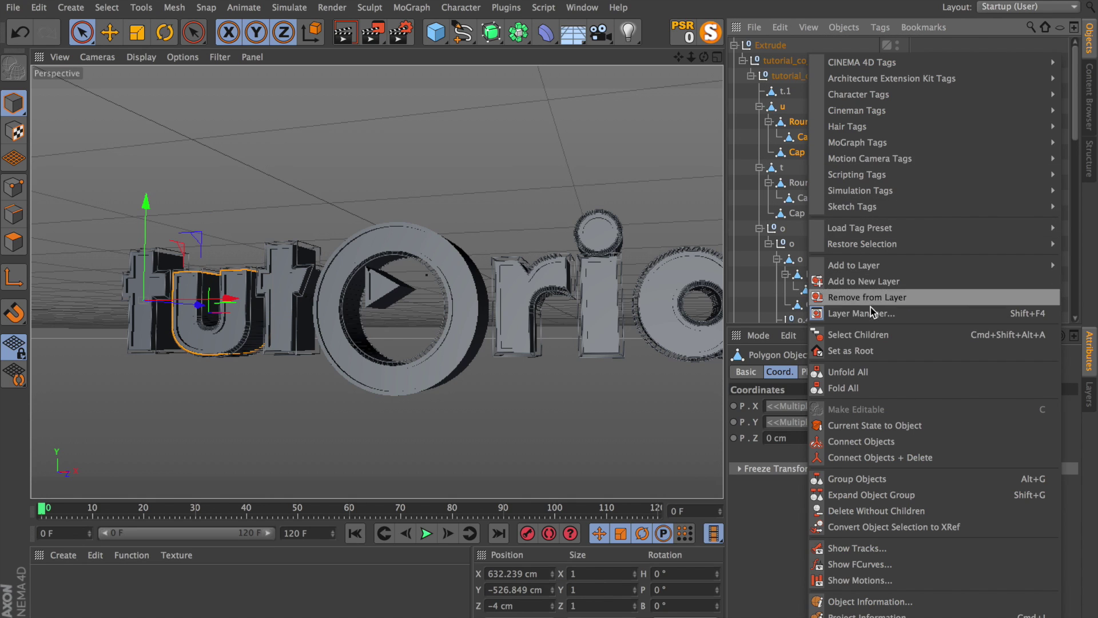
left_click(879, 457)
left_click(783, 123)
key("alt+shift+super+a")
right_click(802, 144)
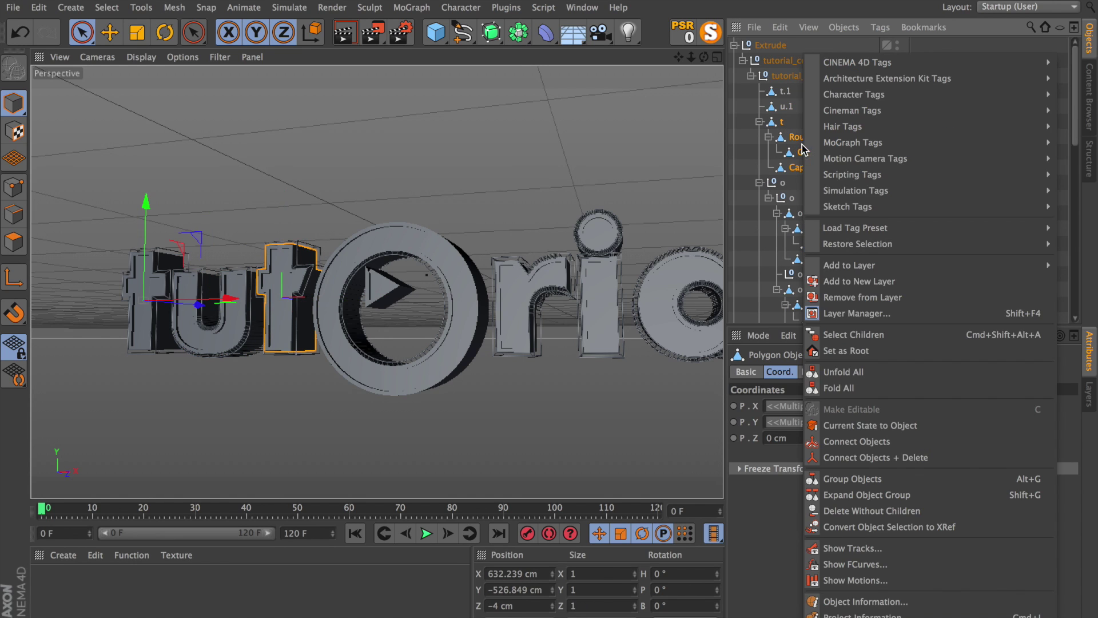
left_click(870, 458)
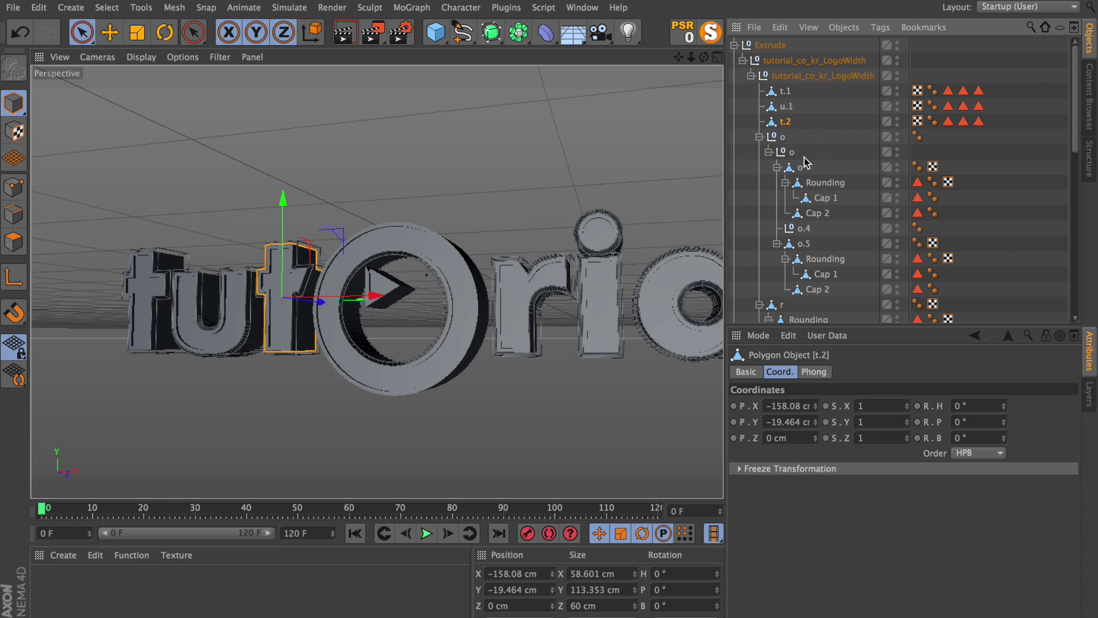
- Merge the o ring and the o.5 play triangle each with their own children using Connect Objects + Delete
left_click(800, 170)
key("alt+shift+super+a")
right_click(822, 197)
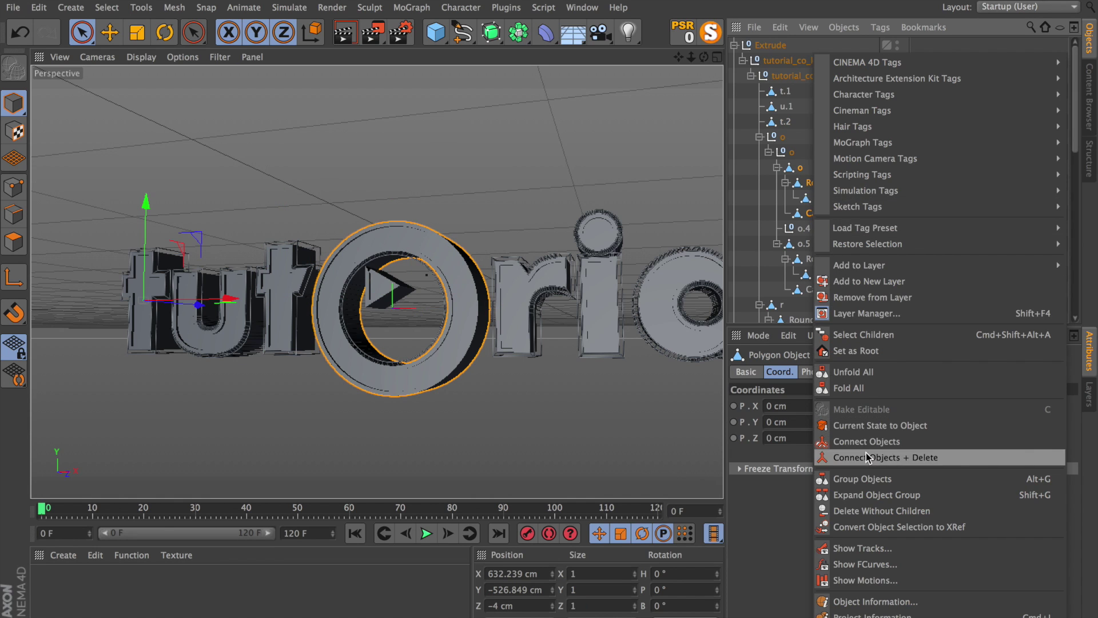
left_click(866, 452)
left_click(804, 198)
key("alt+shift+super+a")
right_click(807, 200)
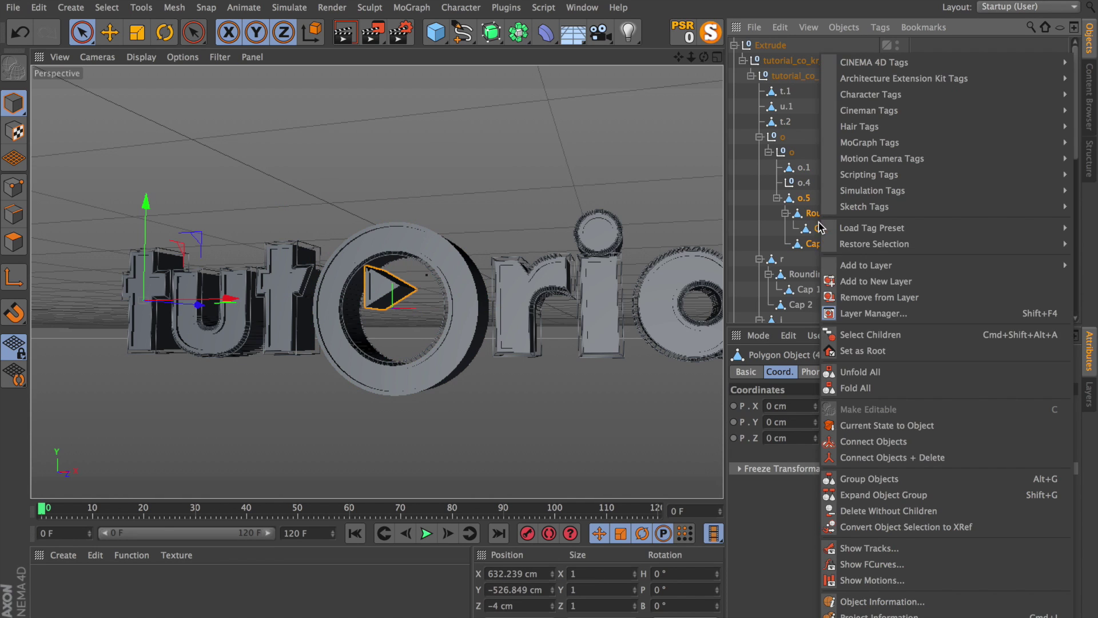
left_click(864, 456)
- Merge the letters r and i each with their Rounding and cap children using Connect Objects + Delete
left_click(780, 215)
key("alt+shift+super+a")
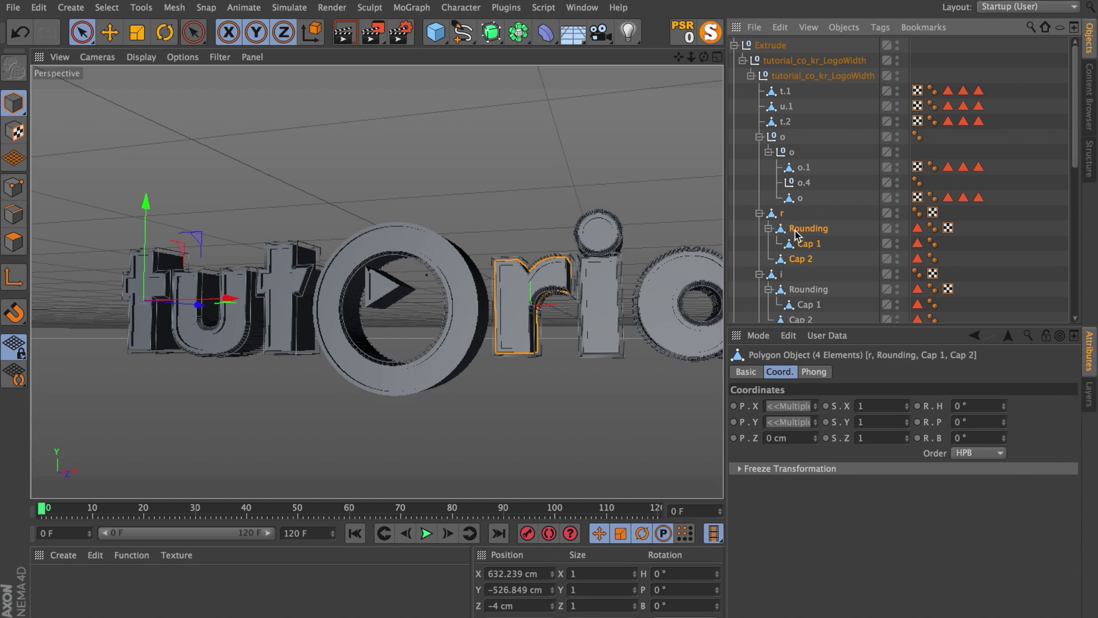
right_click(801, 232)
left_click(864, 454)
left_click(781, 228)
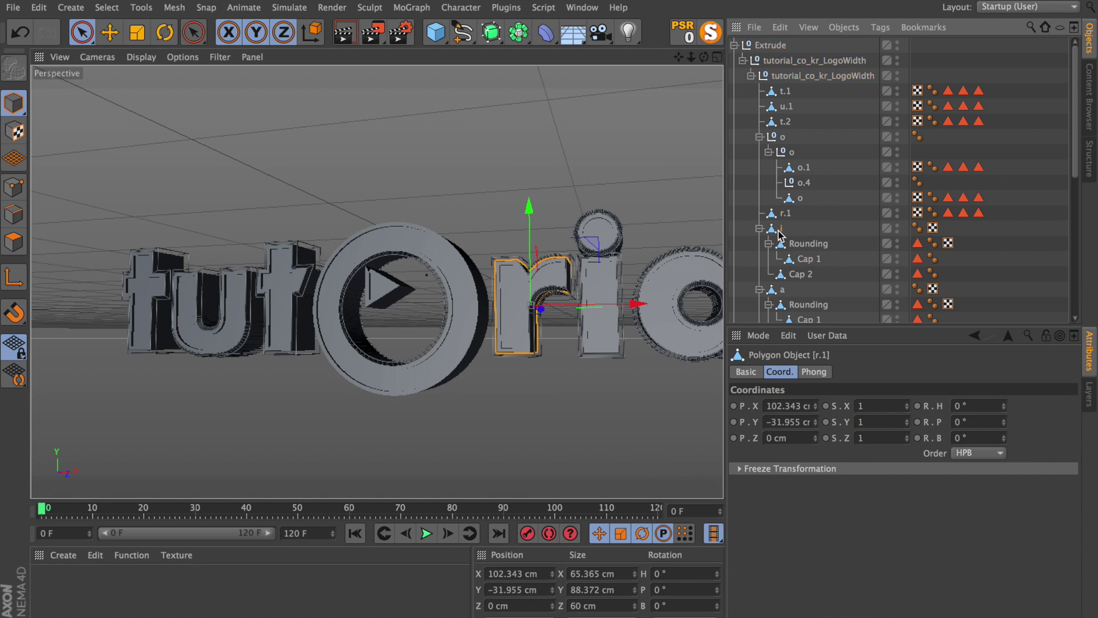
key("alt+shift+super+a")
right_click(786, 229)
left_click(865, 456)
- Merge the letters a and l each with their Rounding and cap children using Connect Objects + Delete
left_click(781, 244)
key("alt+shift+super+a")
right_click(798, 258)
left_click(864, 453)
left_click(781, 258)
key("alt+shift+super+a")
right_click(801, 260)
left_click(866, 456)
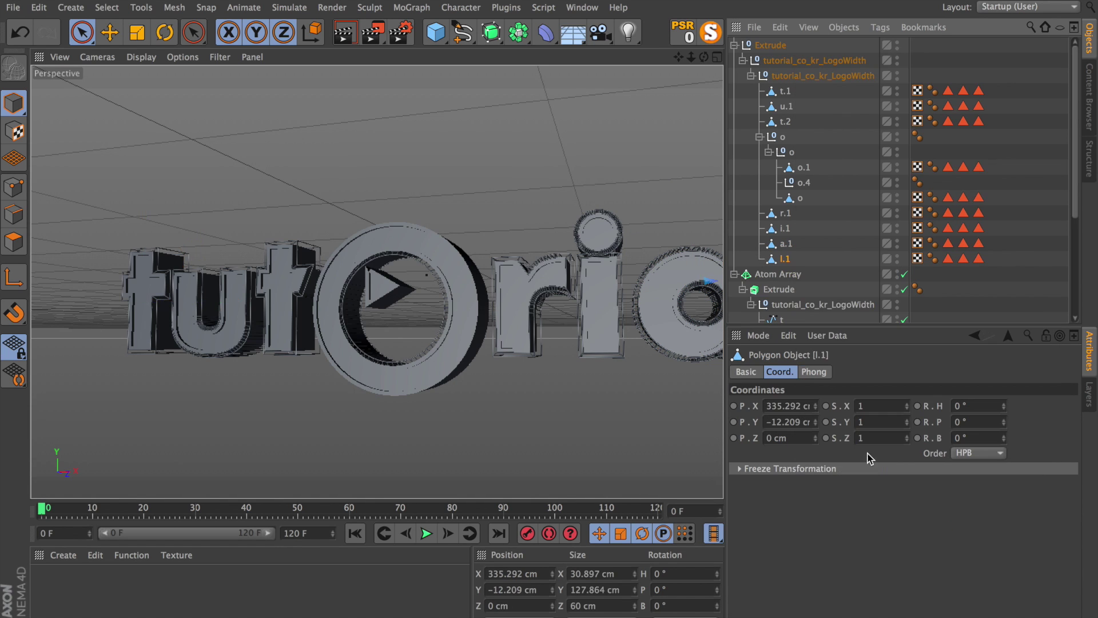
- Delete the empty o.4 null and reduce the nested o nulls to a single null holding o.1 and o
left_click(803, 182)
key("Delete")
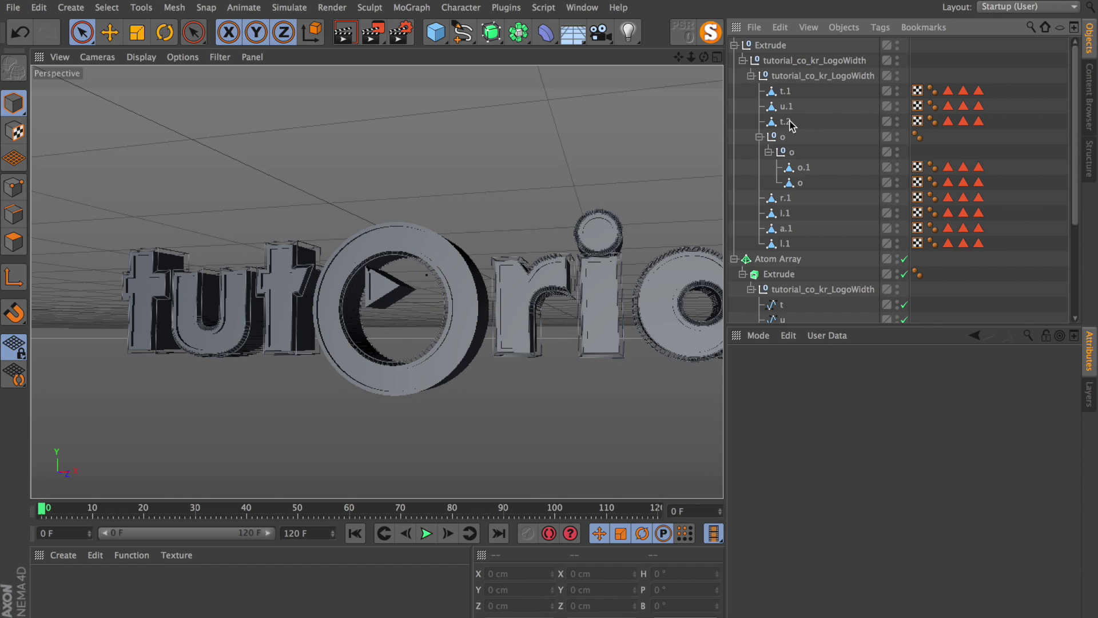
left_click_drag(786, 153, 787, 136)
left_click(783, 182)
key("Delete")
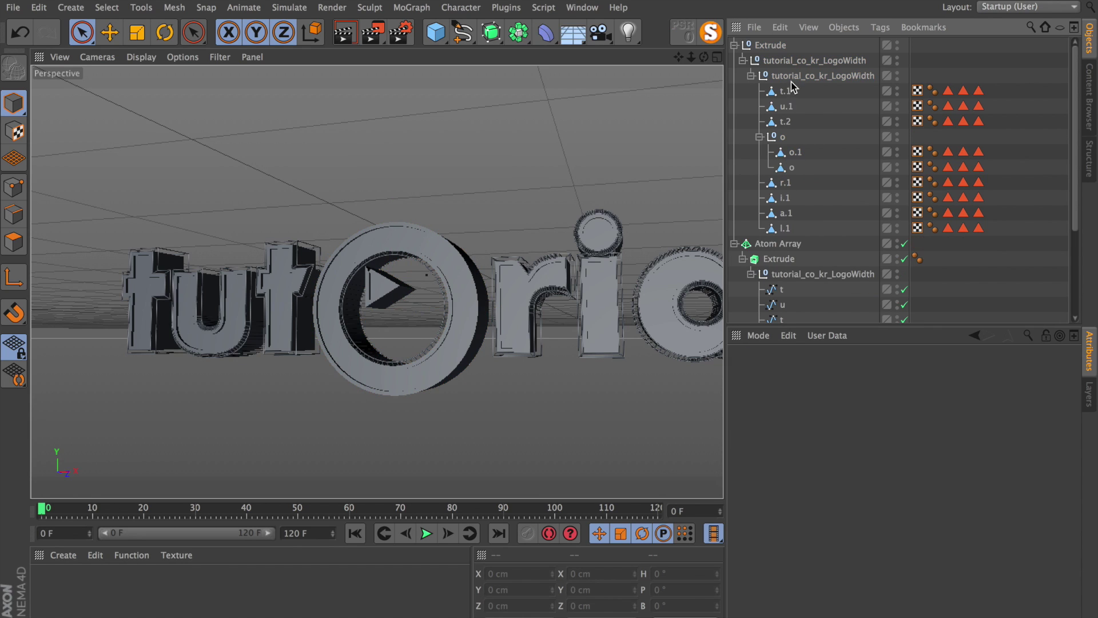
- Move the inner tutorial_co_kr_LogoWidth null directly under the Extrude null and delete the emptied outer one
left_click_drag(782, 57, 782, 58)
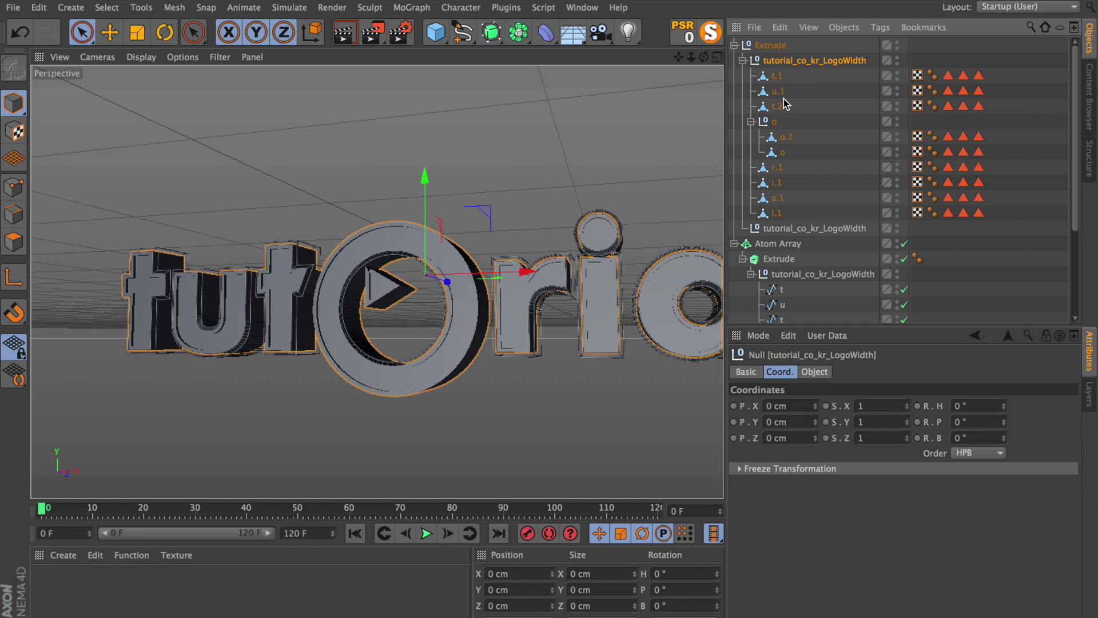
left_click(785, 229)
key("Delete")
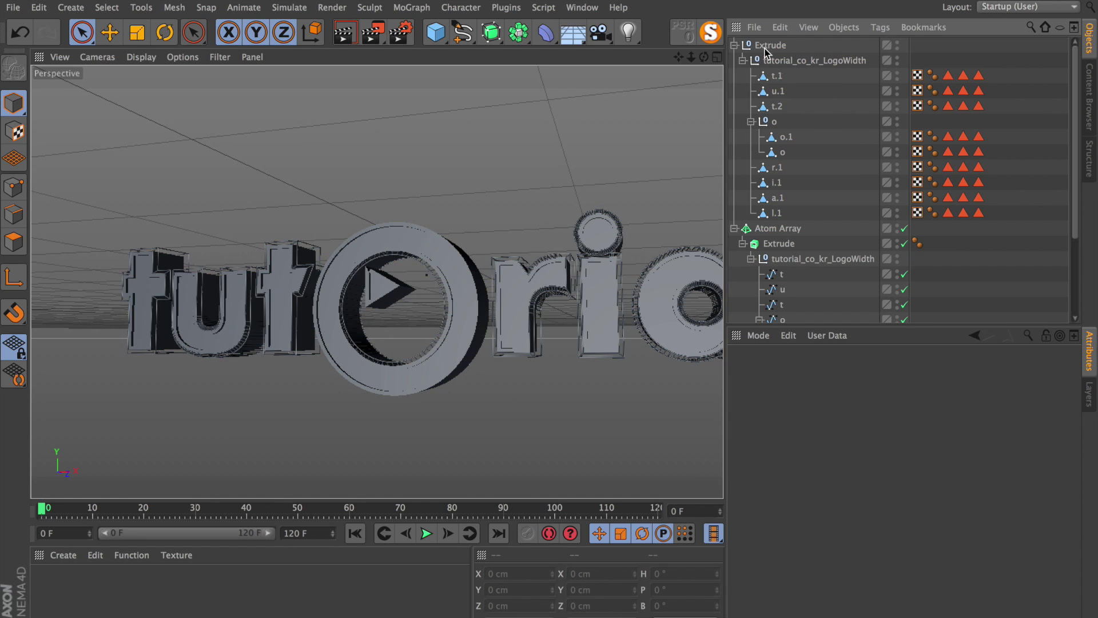
- Center the axes of all nine letter polygon objects on All Points with Axis Center, checking in the Top view
left_click(778, 76)
left_click(777, 107, "shift")
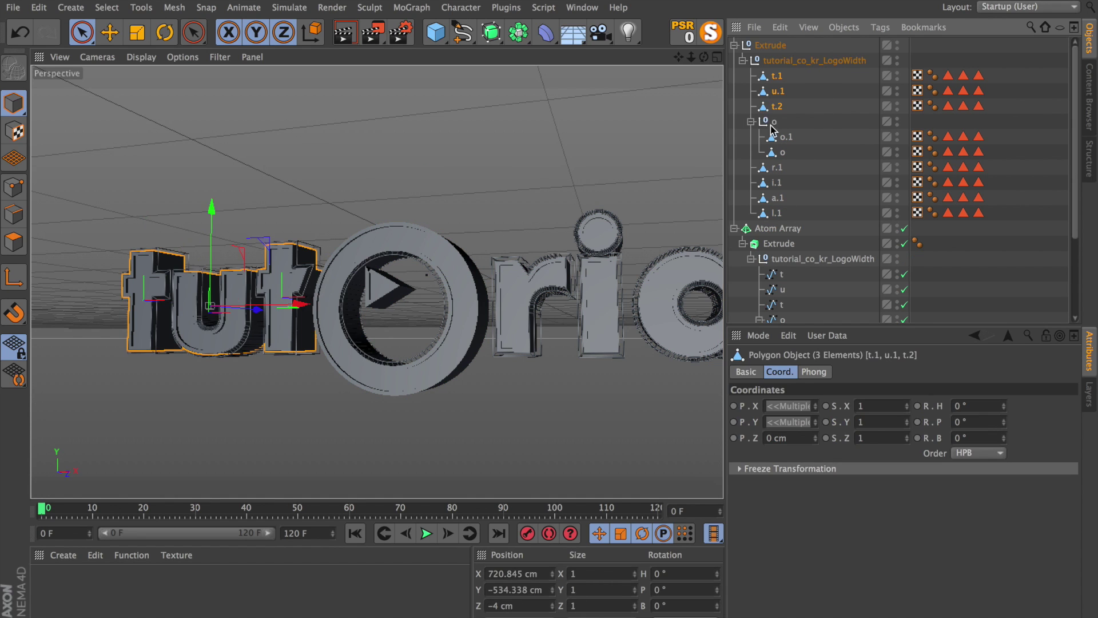
left_click(777, 151, "shift")
left_click(764, 212, "shift")
key("F2")
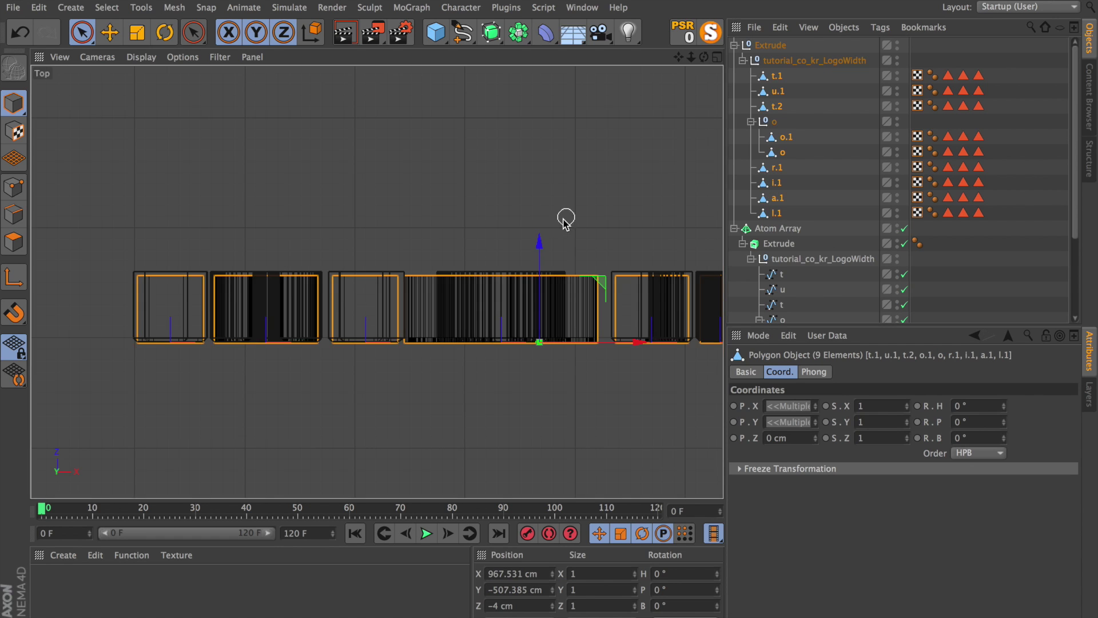
scroll(463, 356, "up", 2)
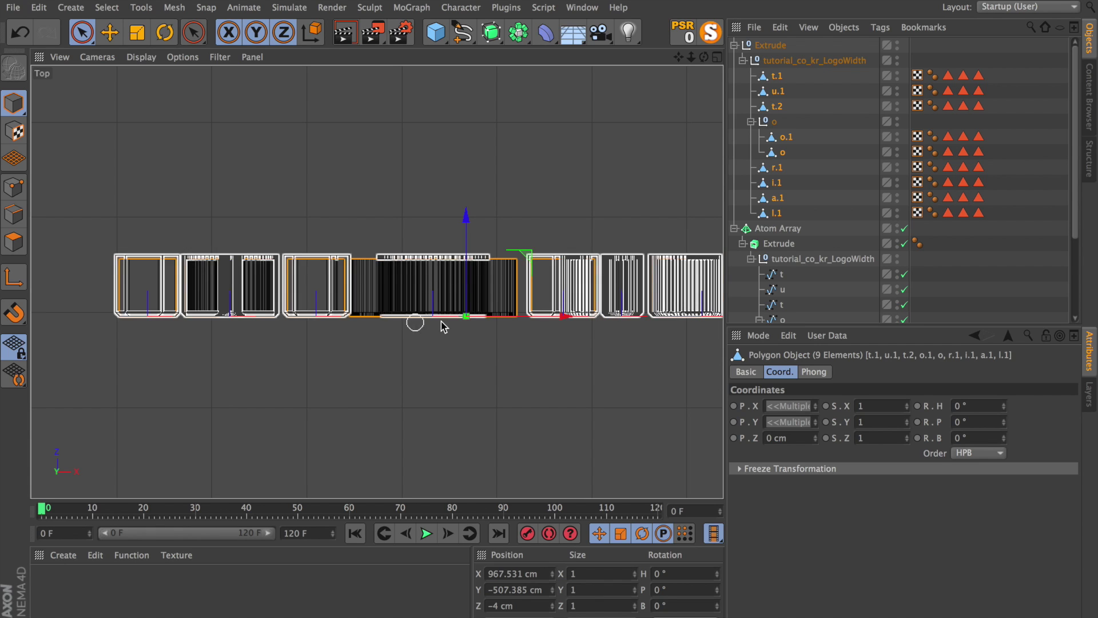
left_click(174, 6)
mouse_move(223, 153)
left_click(290, 158)
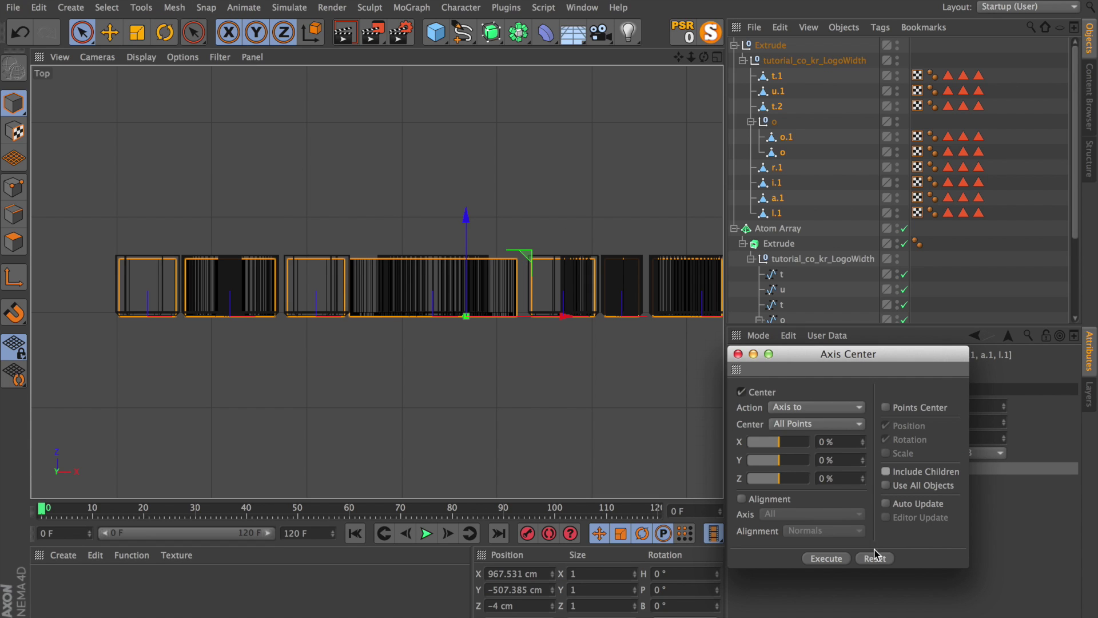
left_click(826, 558)
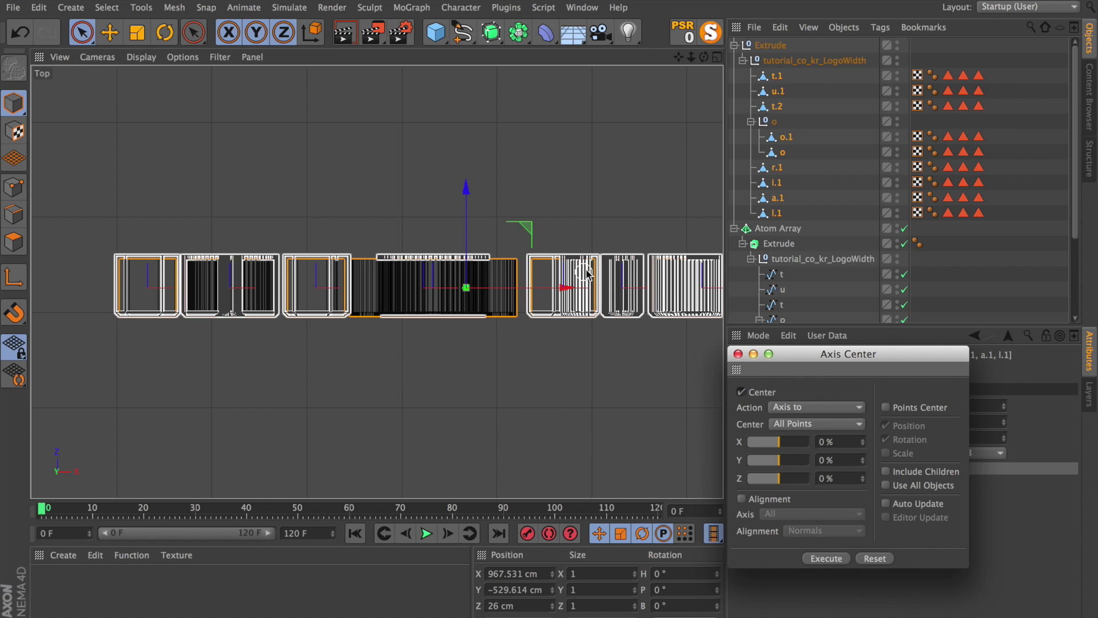
- Center the o null's axis on its letter parts with Include Children and Use All Objects enabled in Axis Center
left_click(774, 123)
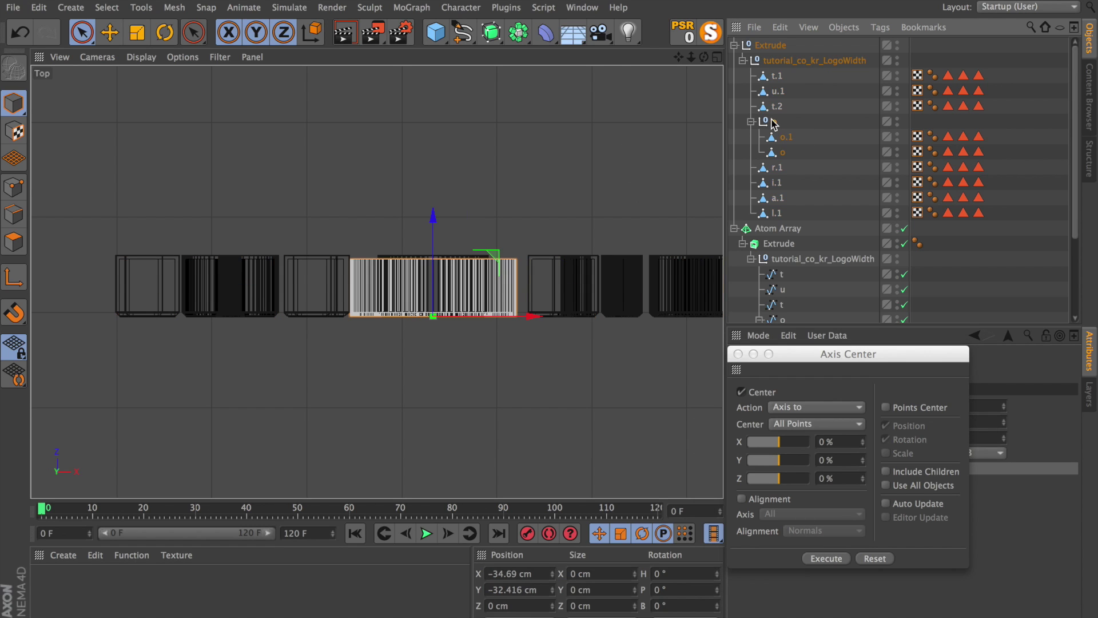
left_click(896, 473)
left_click(902, 487)
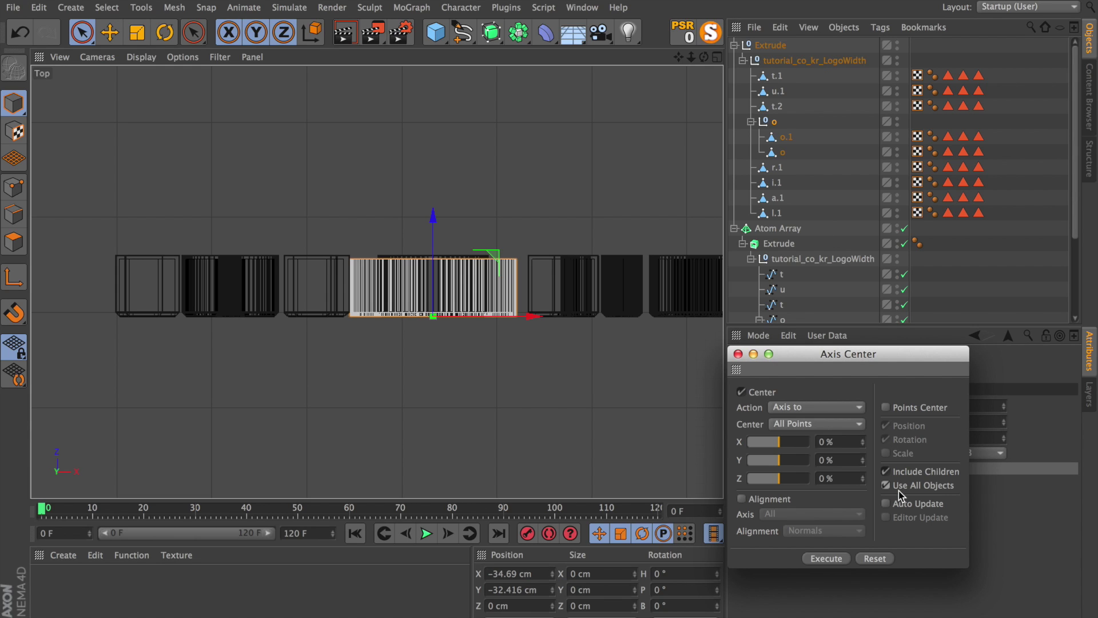
left_click(843, 558)
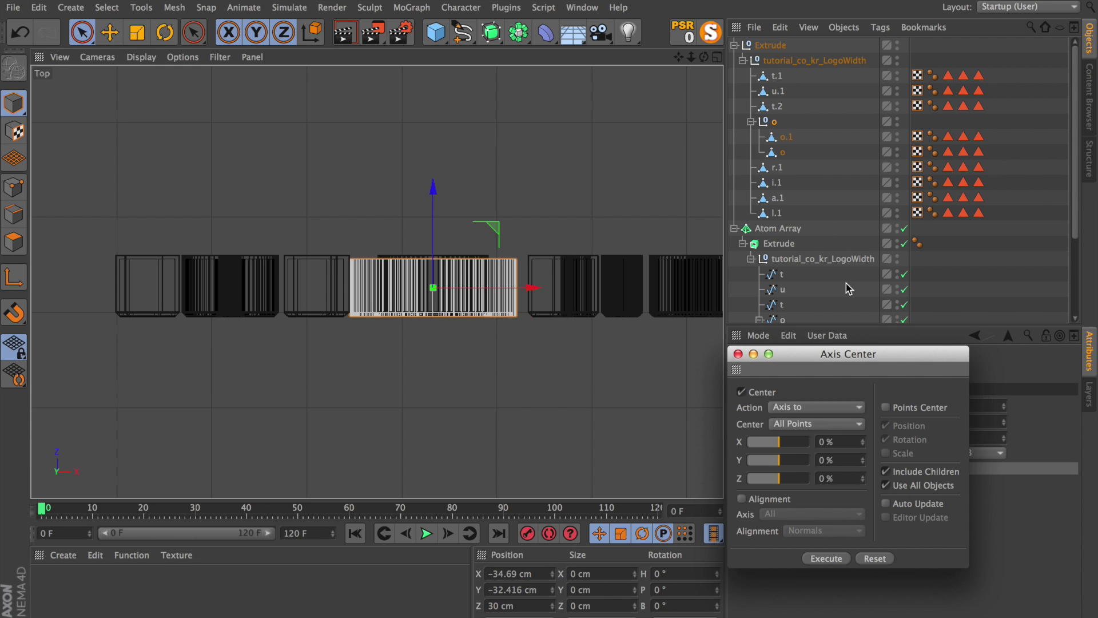
- Run Axis Center on the tutorial_co_kr_LogoWidth null and the top Extrude null, and close the dialog
left_click(783, 61)
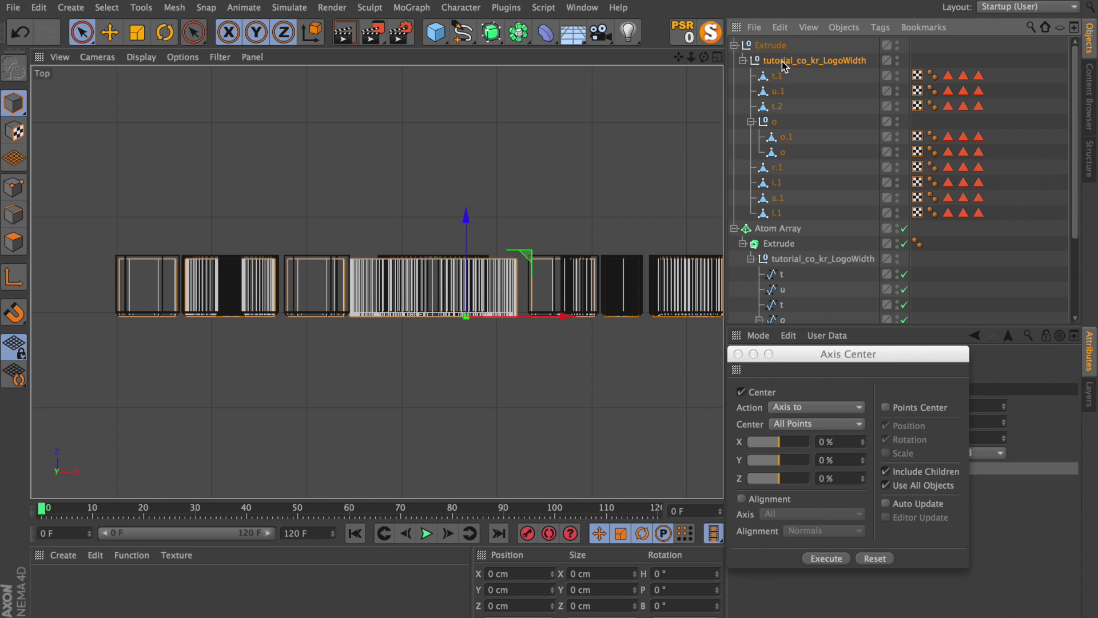
left_click(838, 558)
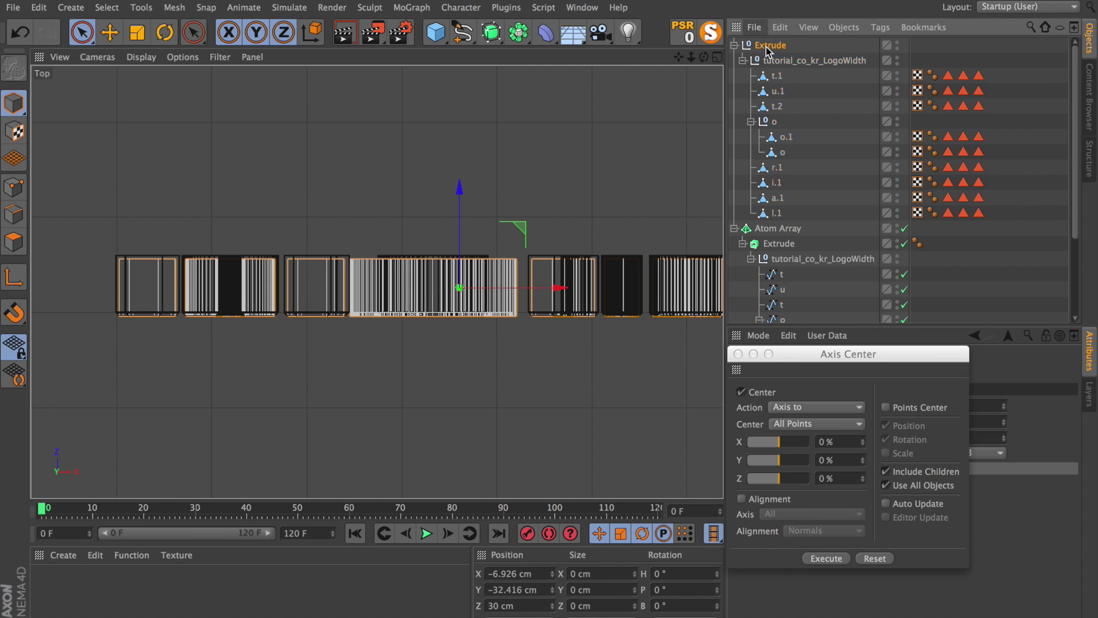
left_click(826, 558)
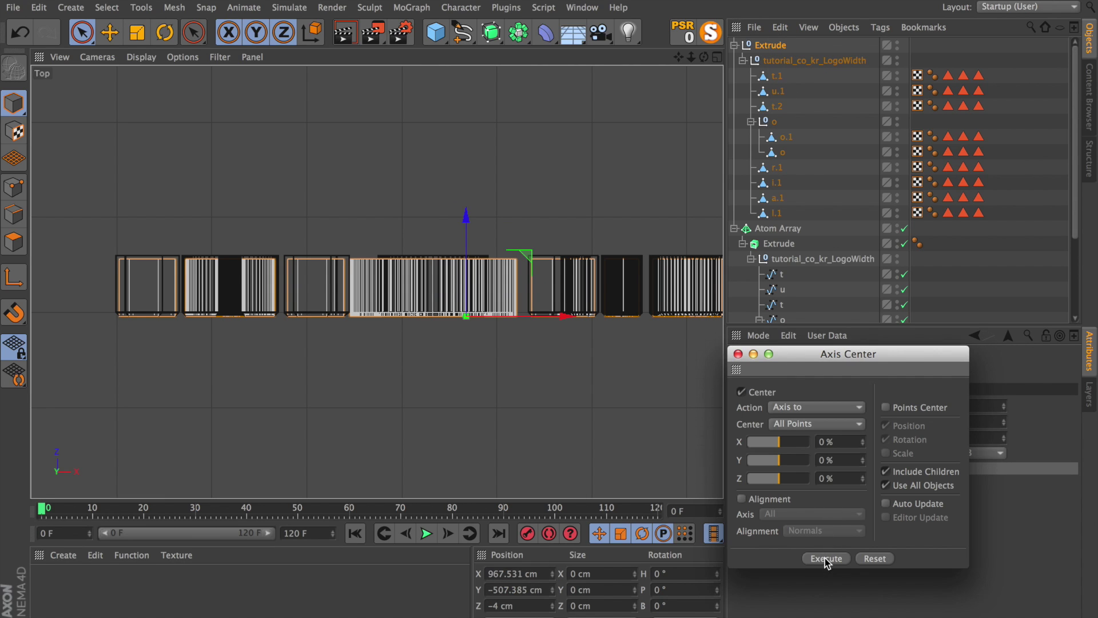
left_click(738, 354)
- Group the top Extrude null and the Atom Array together under a new Null
left_click(774, 223, "ctrl")
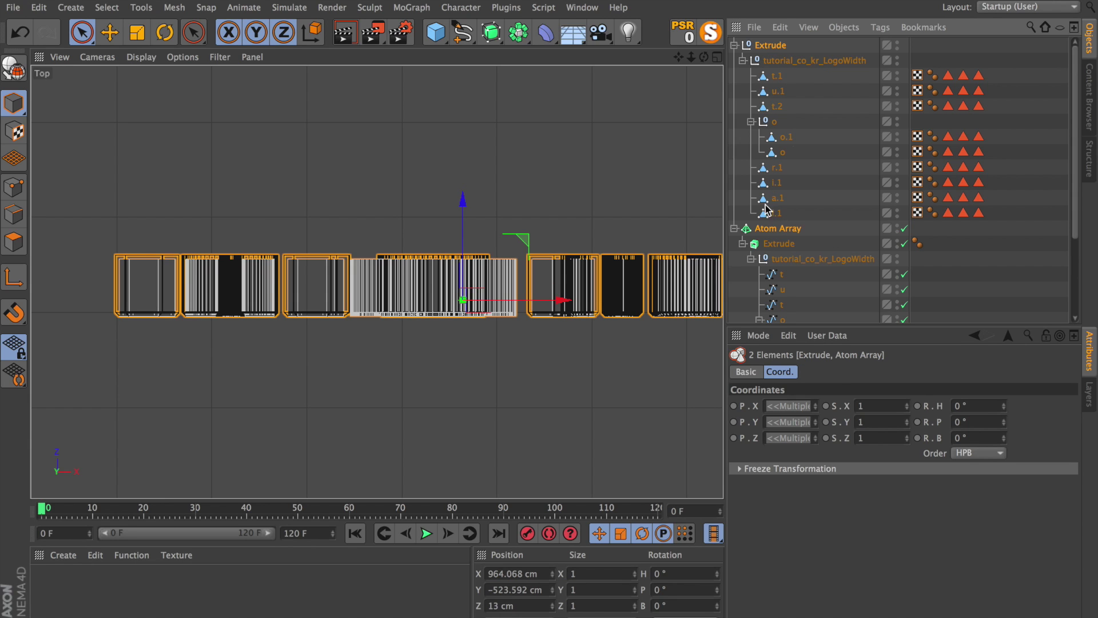
left_click(845, 27)
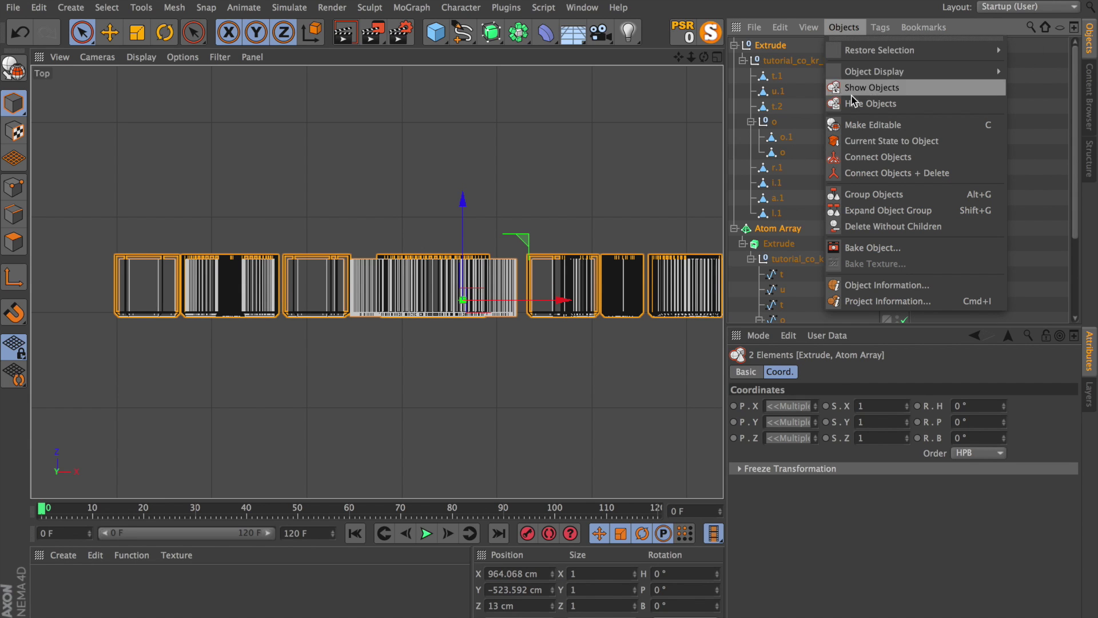
left_click(868, 195)
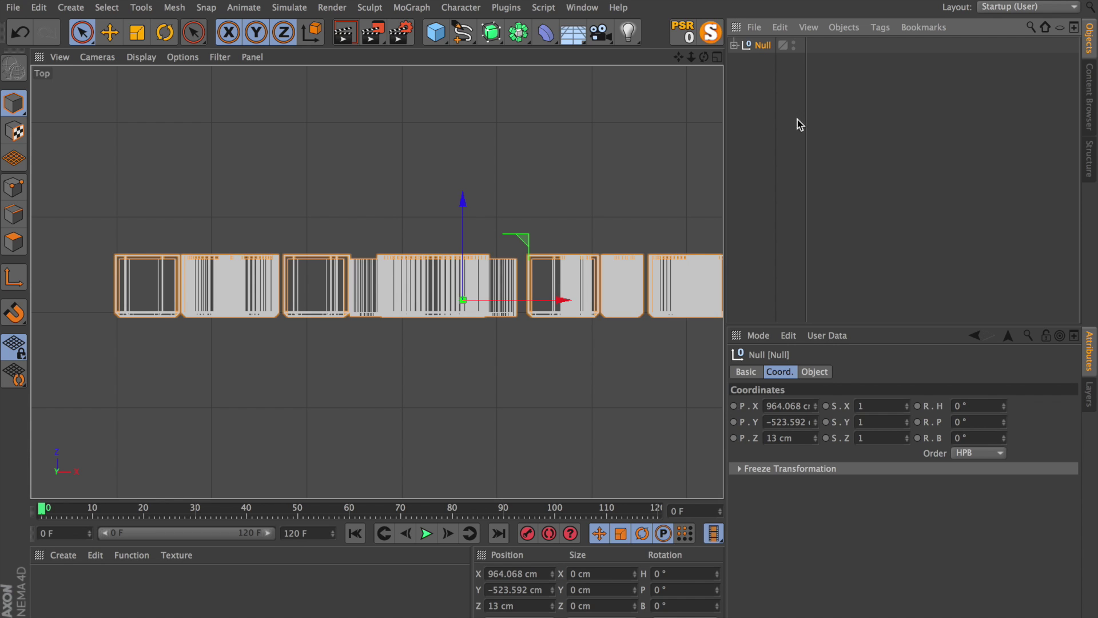
- Paste the grouped logo Null into the scene containing the cameras and Env lights, and display the Perspective view
key("ctrl+v")
key("F1")
left_click_drag(437, 353, 463, 326, "alt")
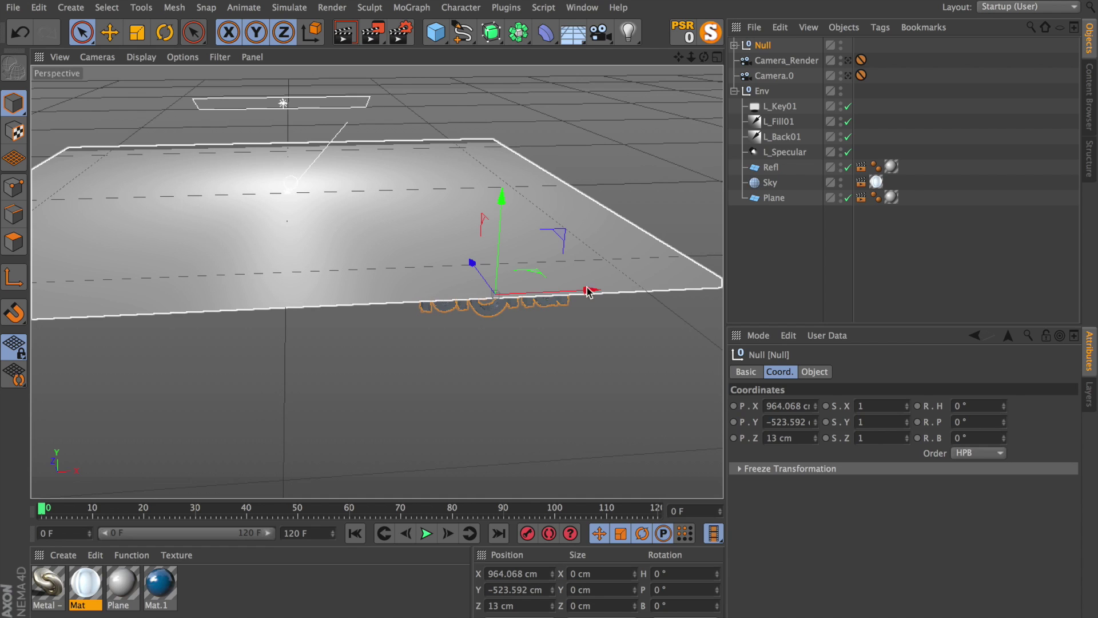
- Set the logo Null's X, Y and Z positions to 0 cm one by one, and undo the changes
left_click(782, 405)
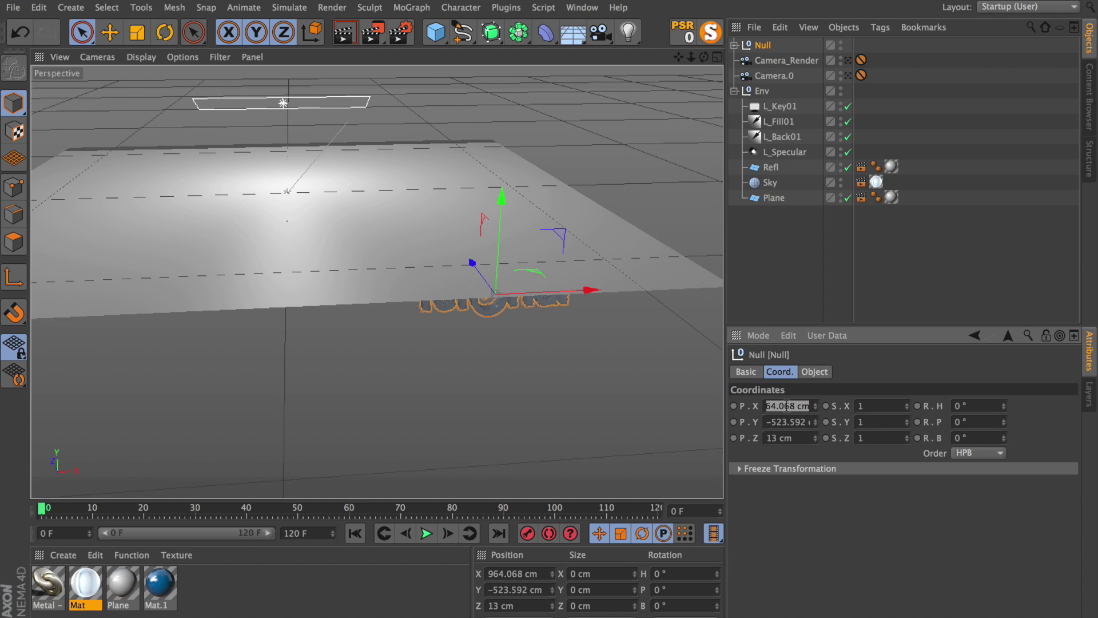
type("0")
key("Tab")
type("0")
key("Tab")
type("0")
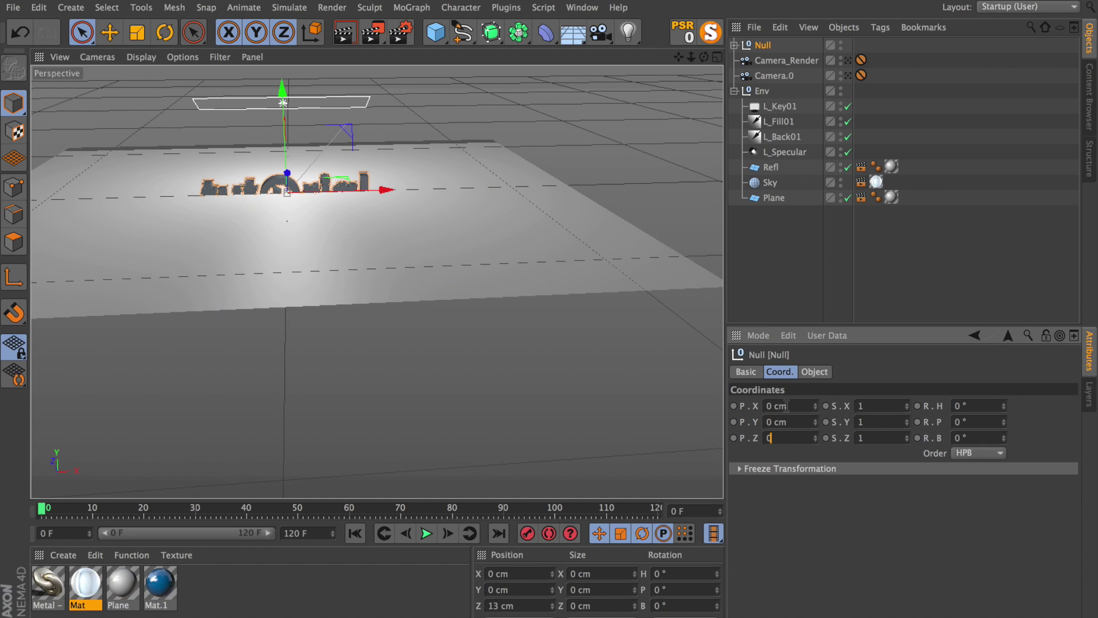
key("Return")
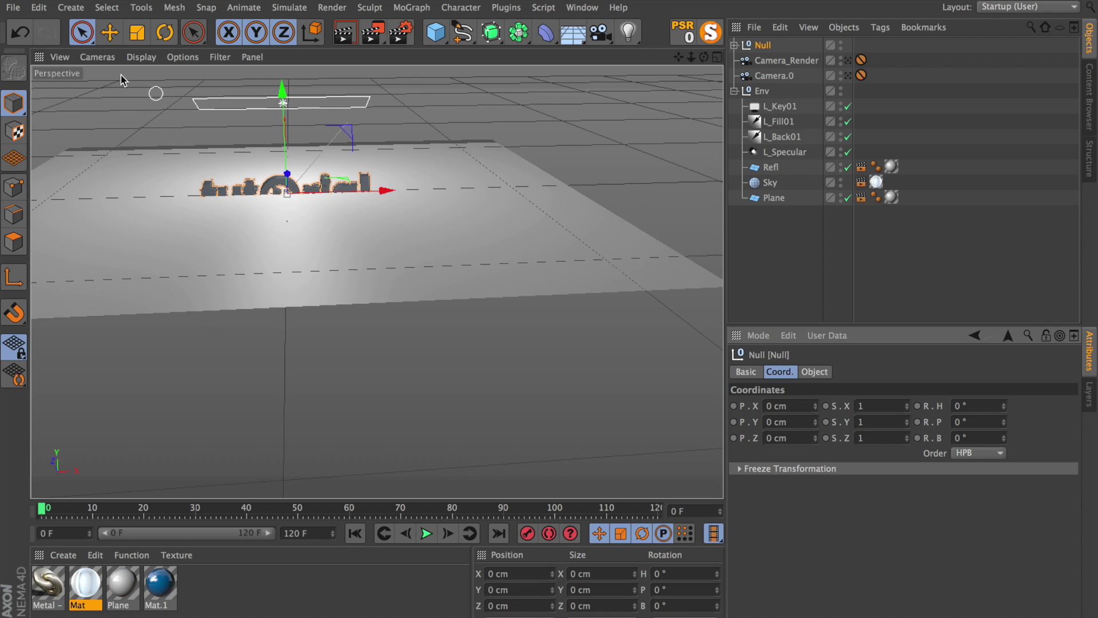
left_click(21, 36)
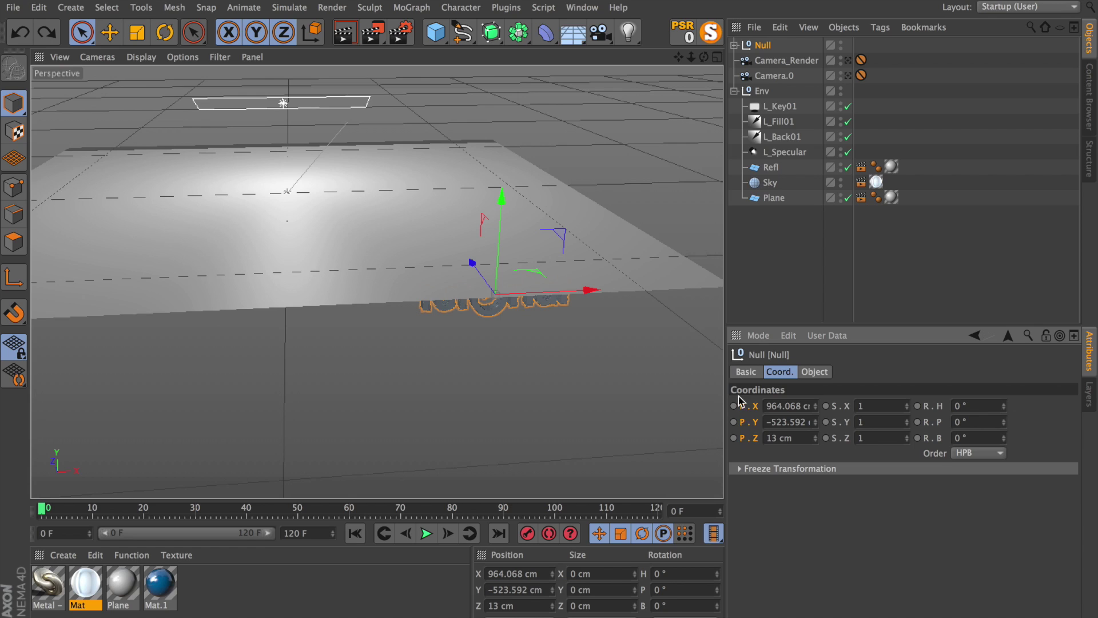
- Set the logo Null's X, Y and Z positions to 0 cm all at once
left_click(783, 406)
type("0")
key("Return")
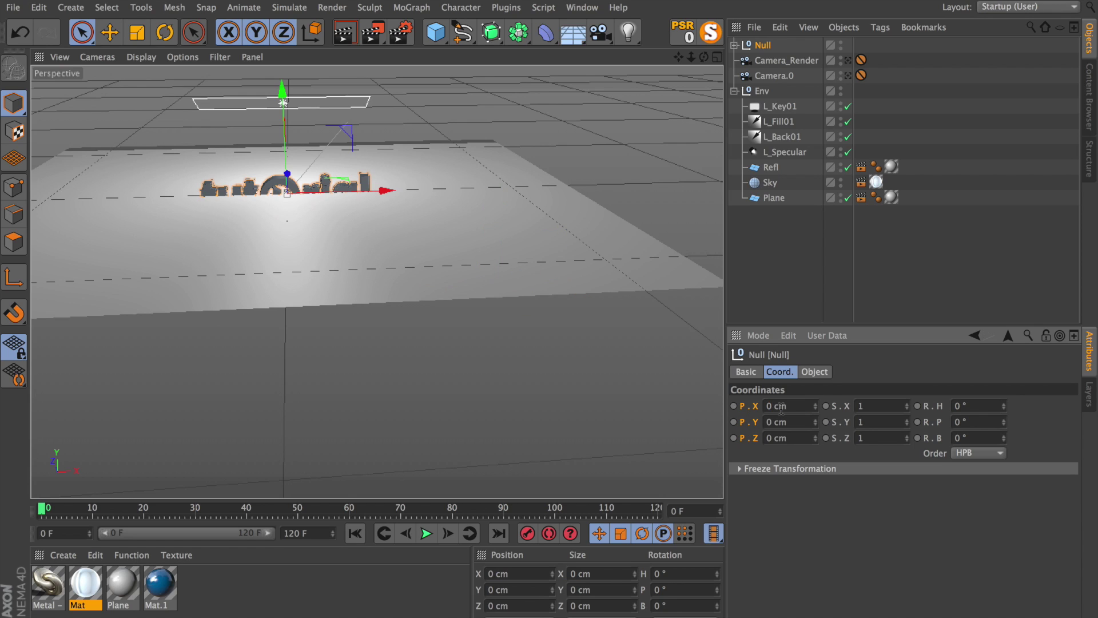
key("Tab")
left_click(785, 422)
- Rotate the logo Null to a pitch of -90° so the letters lie flat on the floor plane
middle_click_drag(286, 194, 438, 272, "alt")
left_click_drag(438, 272, 488, 390, "alt")
right_click_drag(422, 249, 617, 207, "alt")
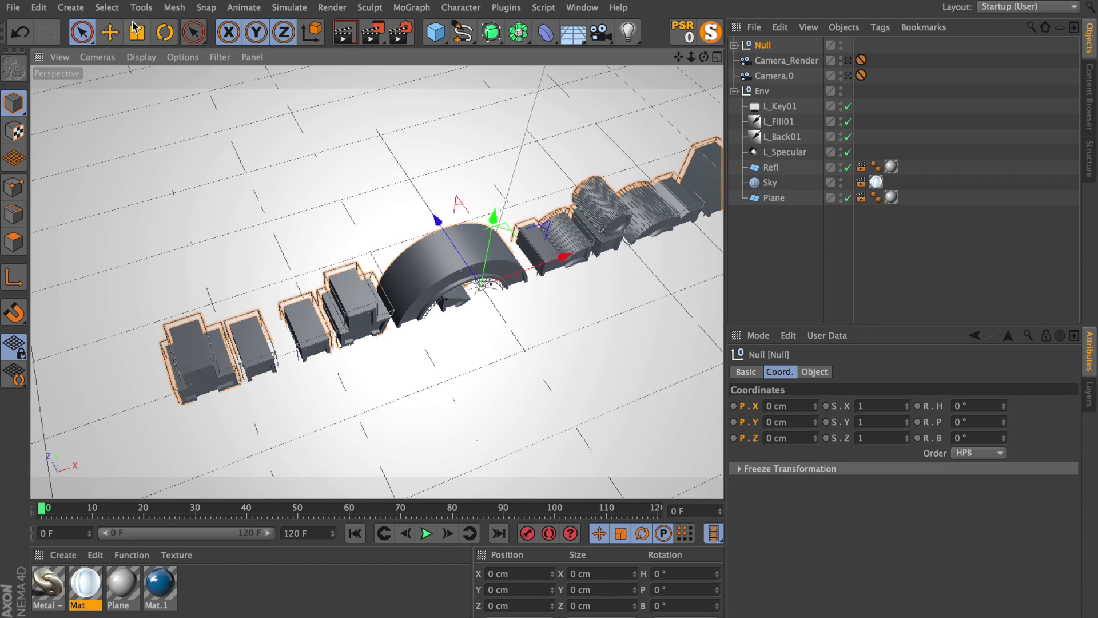
left_click(165, 33)
left_click_drag(514, 297, 462, 203)
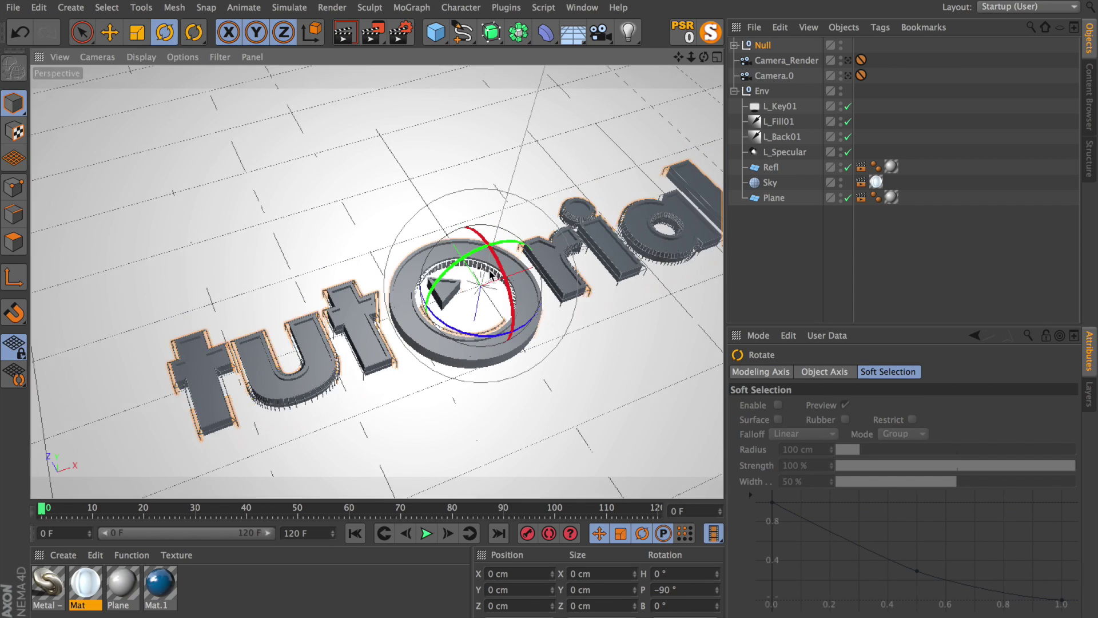
- Raise the logo Null along Y to about 47.4 cm above the floor and look through Camera_Render
left_click_drag(466, 220, 640, 147, "alt")
key("e")
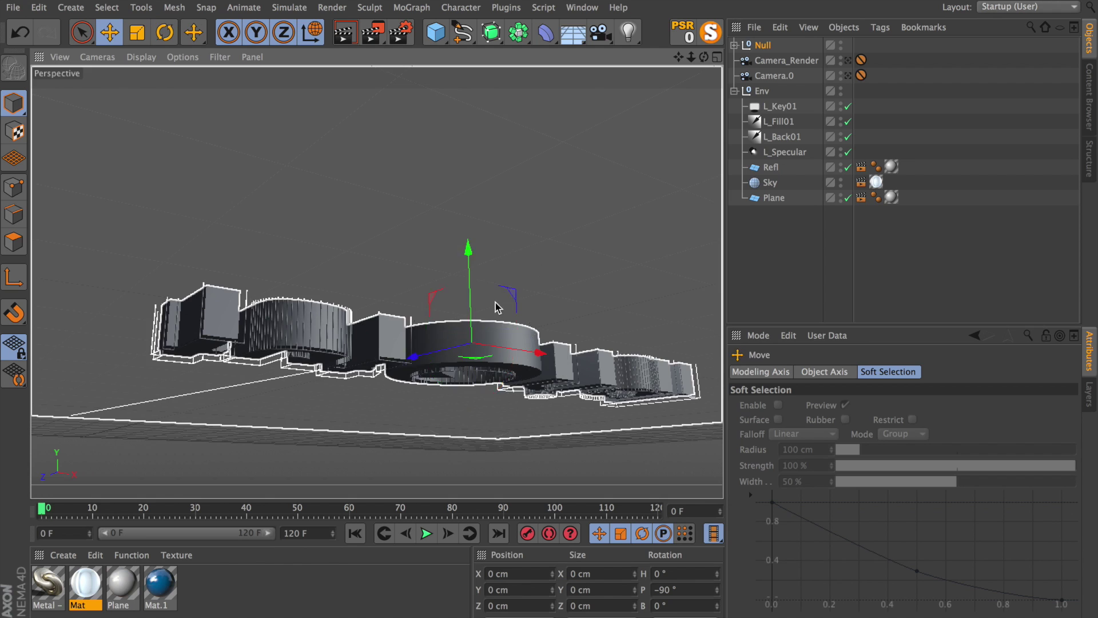
left_click_drag(471, 301, 479, 267)
left_click_drag(479, 267, 473, 285, "alt")
right_click_drag(473, 284, 555, 258, "alt")
left_click_drag(589, 193, 292, 574)
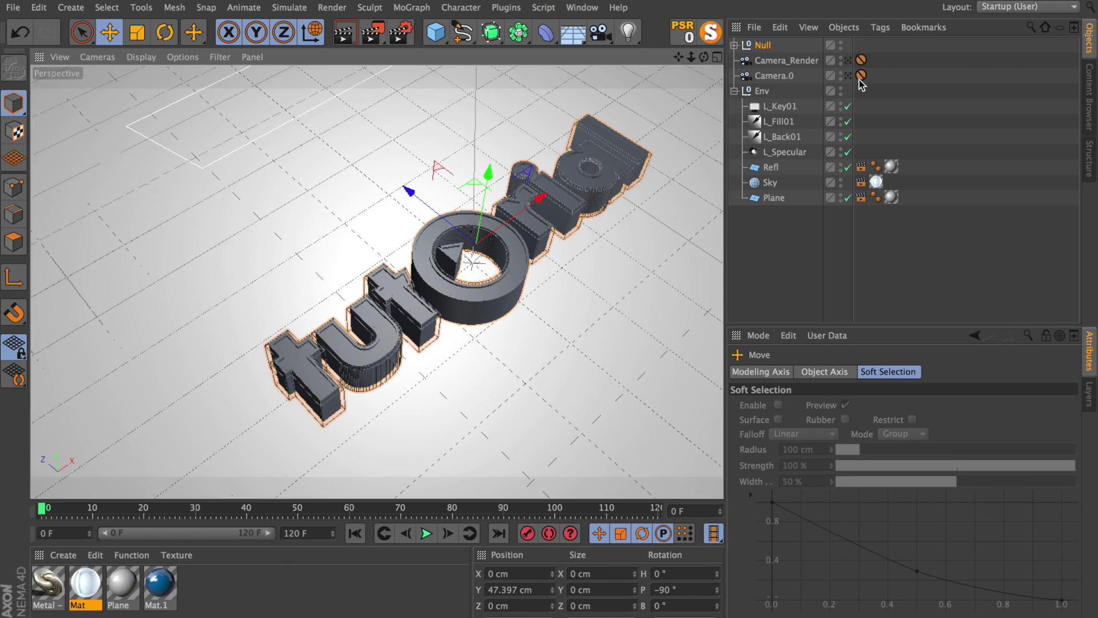
left_click(849, 60)
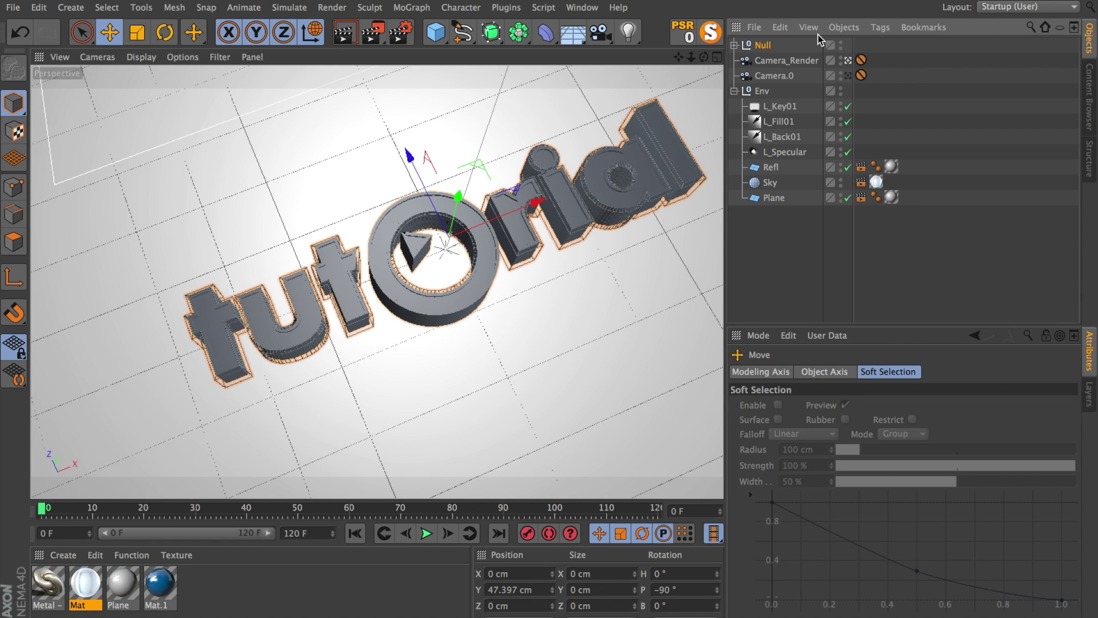
- Select the eight letter objects t.1 through l.1 and keyframe their X position and heading rotation at frame 50
left_click(735, 44)
left_click(786, 92)
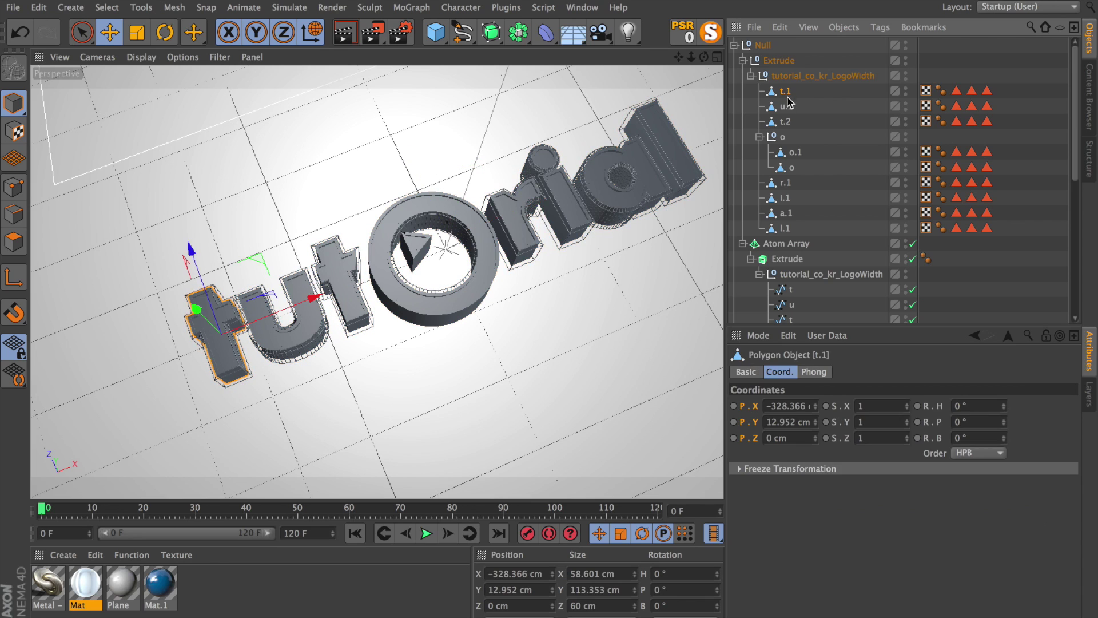
left_click(759, 136)
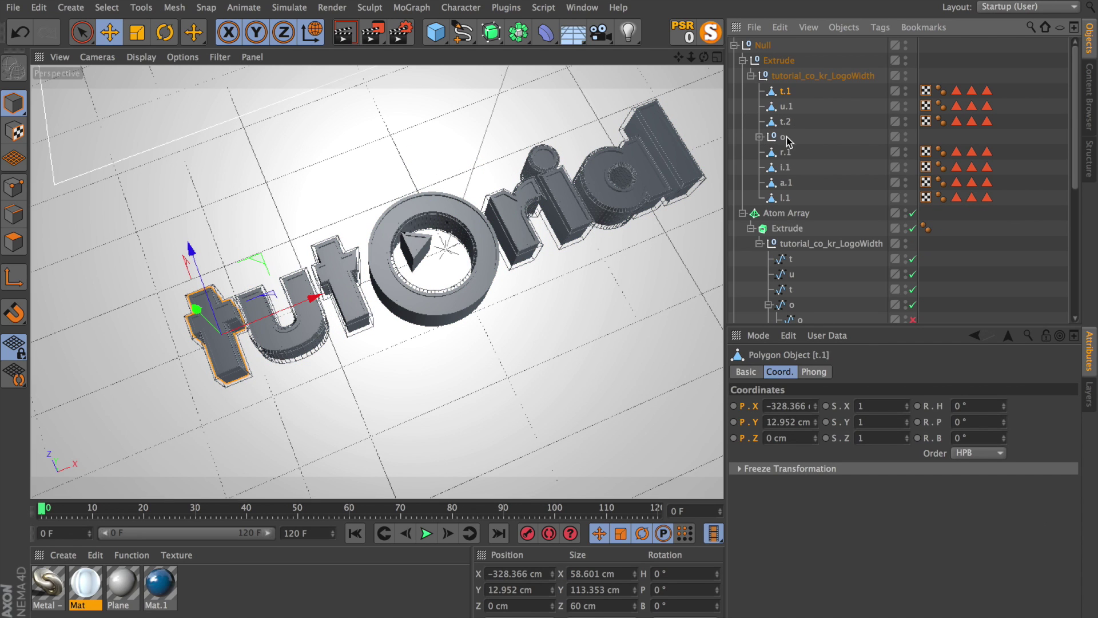
left_click(786, 197, "shift")
left_click(298, 509)
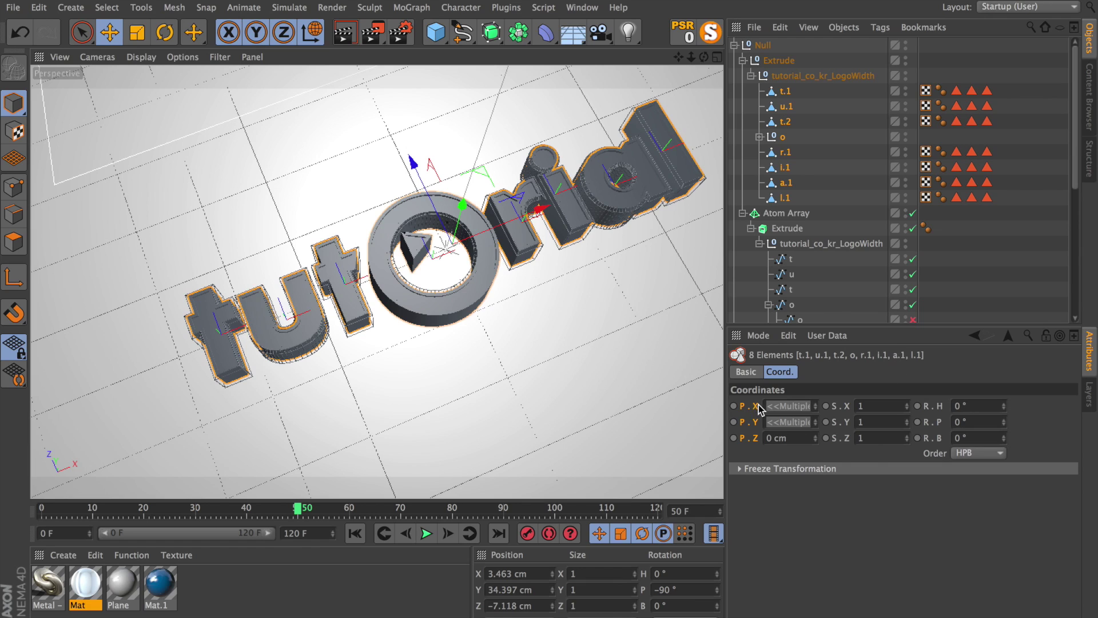
left_click(917, 406, "ctrl")
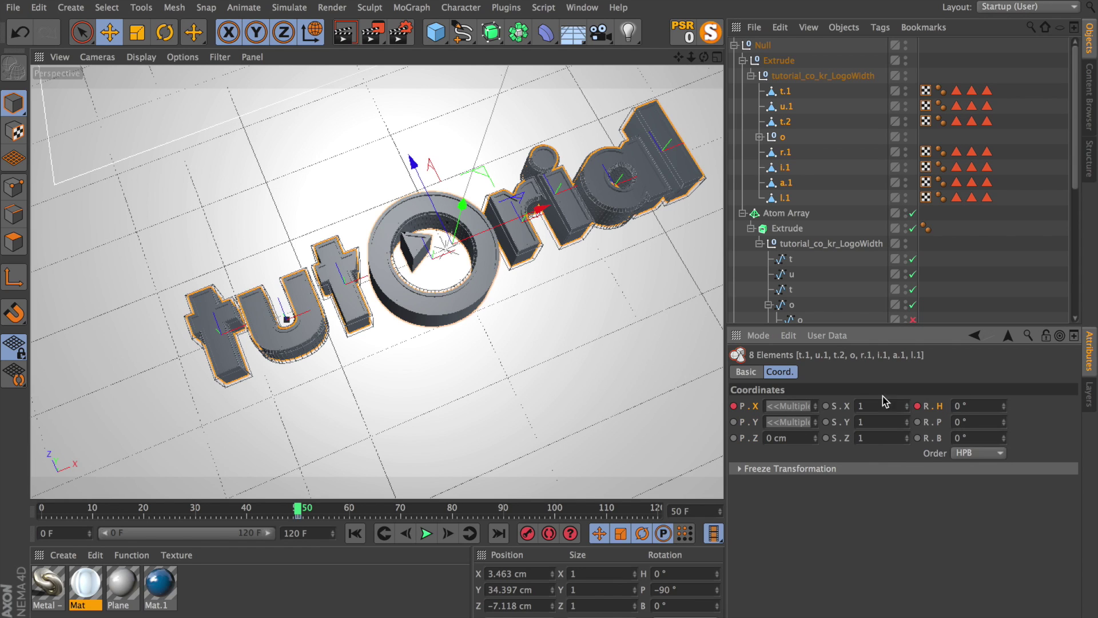
- At frame 0, move the eight letters along X past the end of the wire frame and keyframe their X position
left_click_drag(95, 512, 43, 511)
left_click_drag(533, 213, 980, 4)
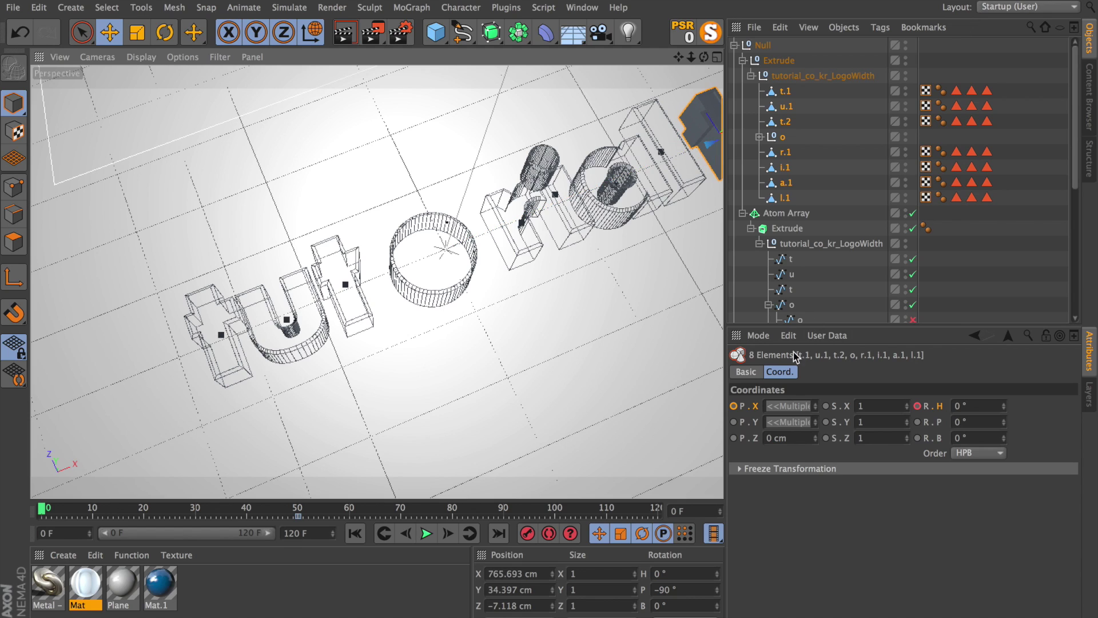
left_click(733, 406)
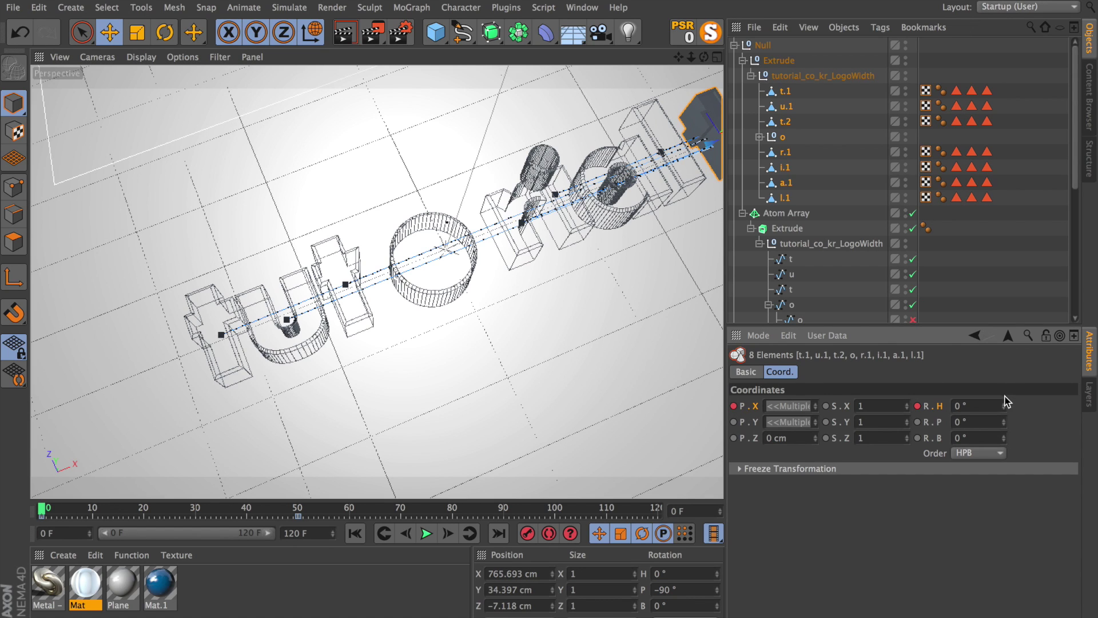
- Set the eight letters' heading rotation to 90° and keyframe it at frame 0
mouse_move(1003, 404)
left_mouse_down()
mouse_move(1011, 426)
mouse_move(1005, 395)
left_mouse_up()
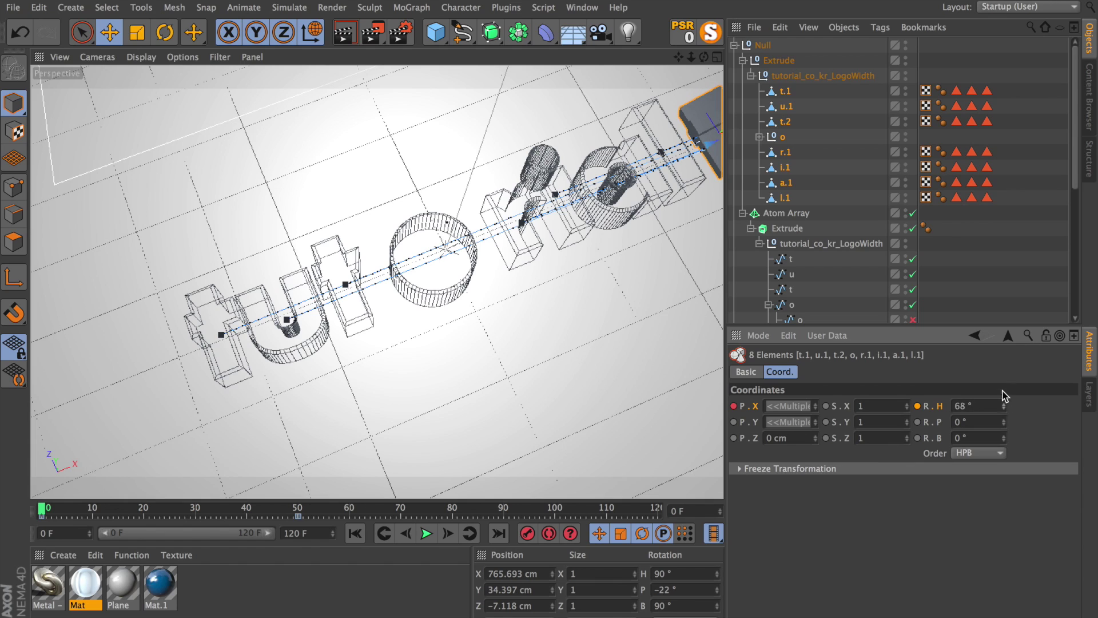
double_click(965, 406)
type("90")
key("Return")
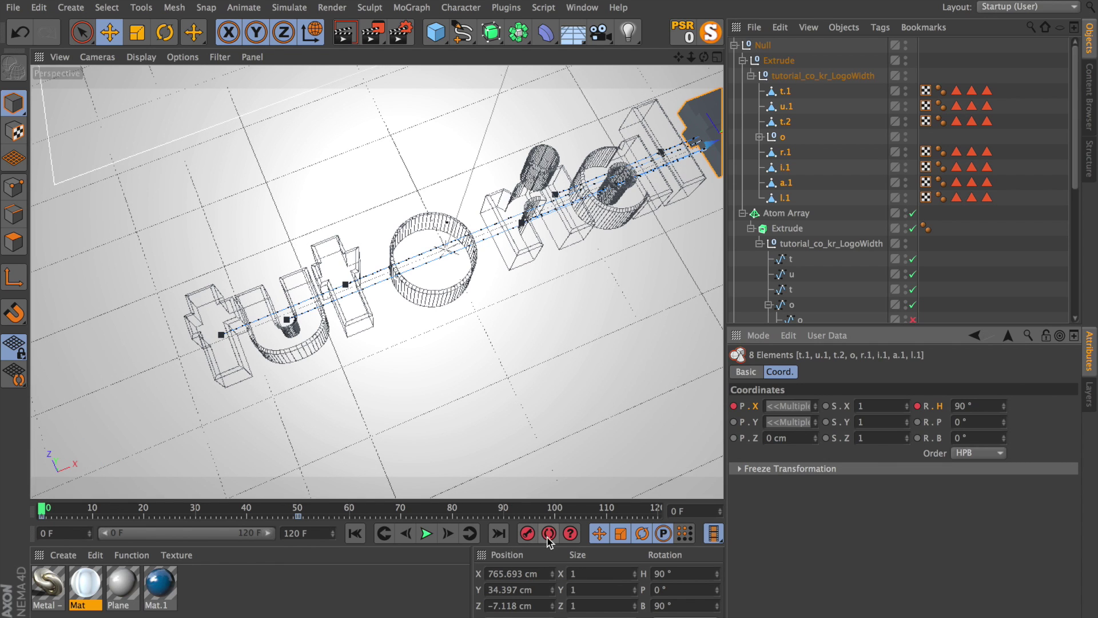
- With autokeying on at frame 0, move t.1 and u.1 along X onto the o in the Top view
middle_click(595, 370)
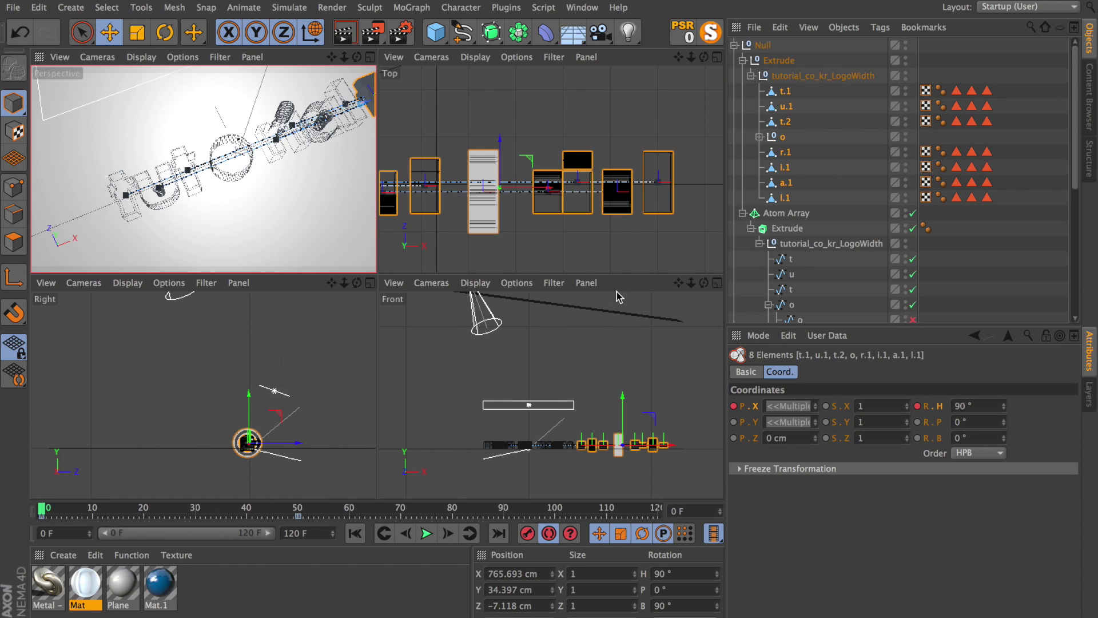
left_click(784, 92)
scroll(544, 190, "down", 5)
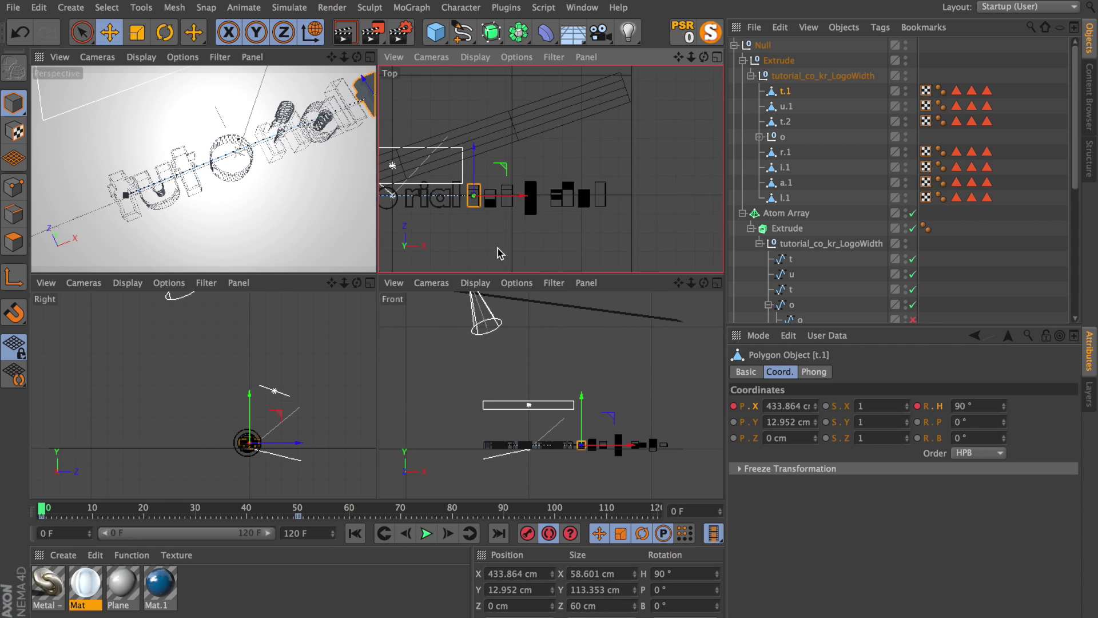
left_click_drag(522, 182, 617, 174)
left_click(786, 106)
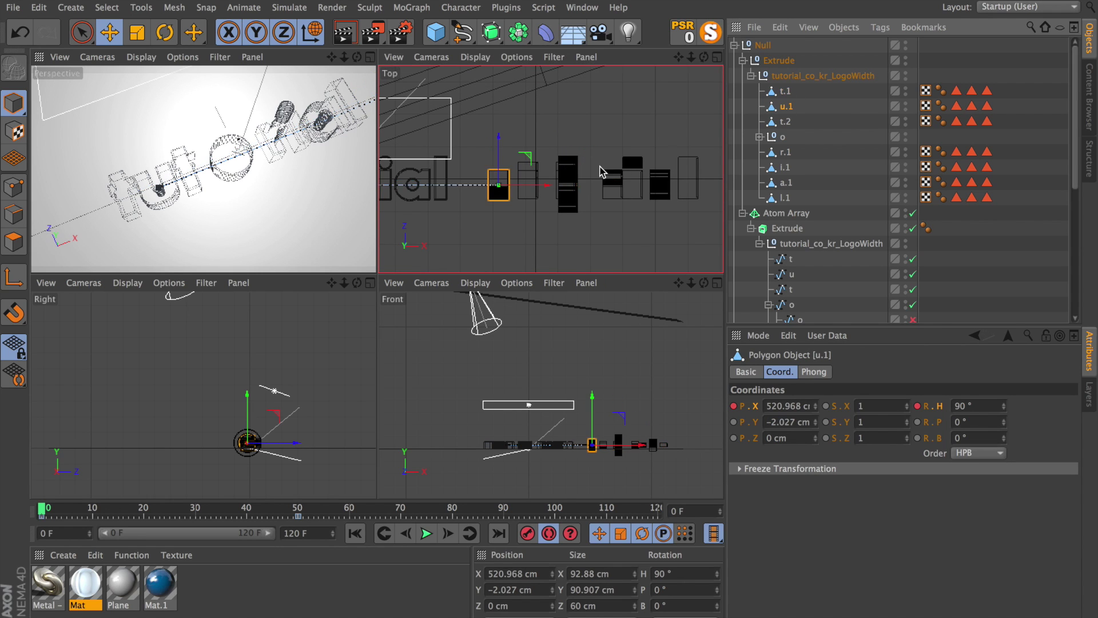
left_click_drag(544, 182, 584, 183)
- Move t.2, r.1, i.1, a.1 and l.1 along X so they stack on the o at frame 0
left_click(785, 122)
left_click(783, 153)
left_click(778, 167)
left_click(770, 183)
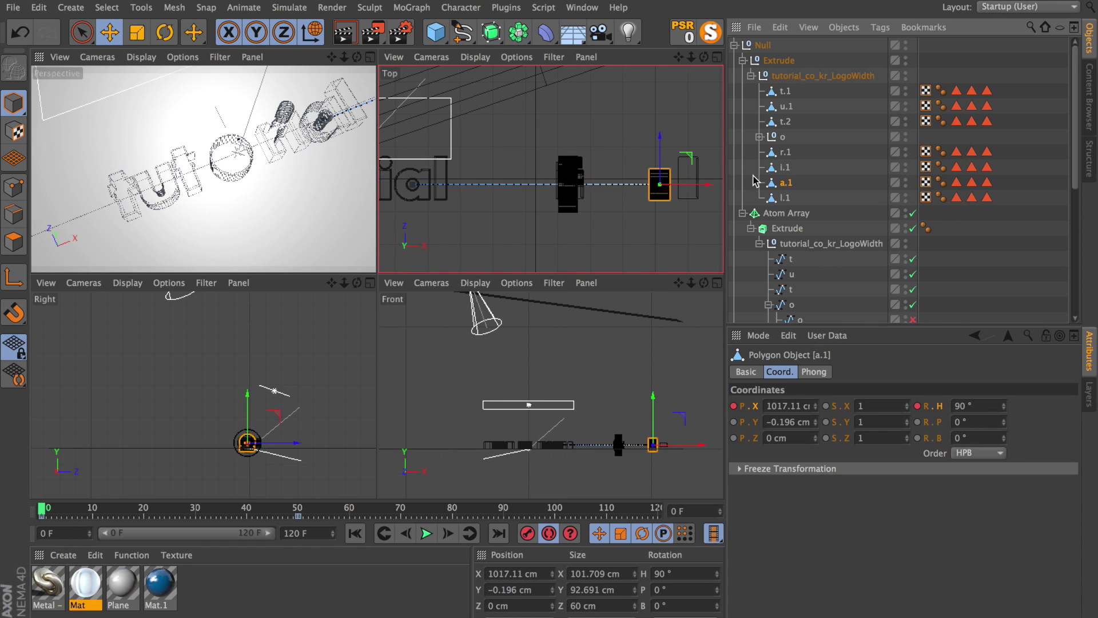
left_click_drag(699, 183, 602, 184)
left_click(695, 183)
left_click_drag(709, 184, 591, 184)
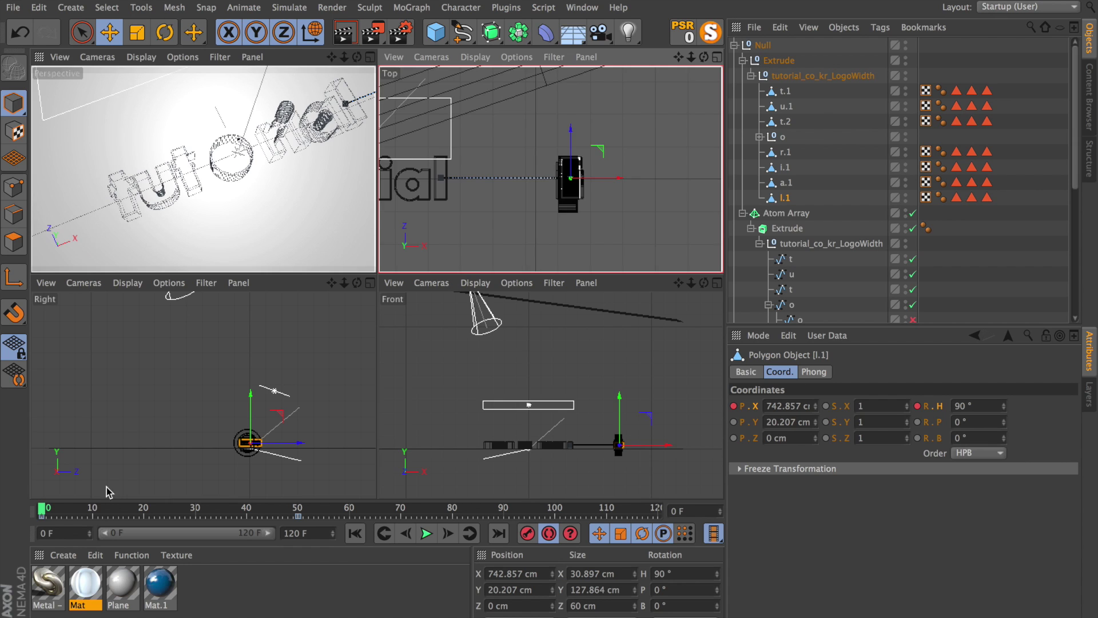
- Scrub the animation from the start to frame 68 in the enlarged Perspective view to check the letters' motion
middle_click(206, 163)
left_click_drag(86, 507, 252, 507)
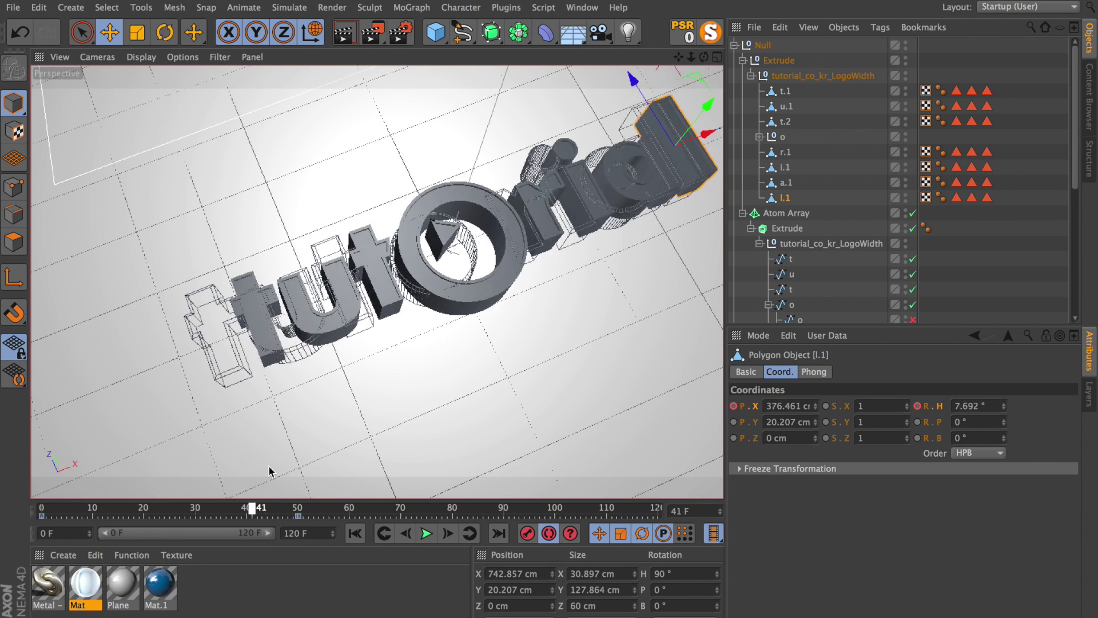
left_click_drag(269, 471, 393, 448)
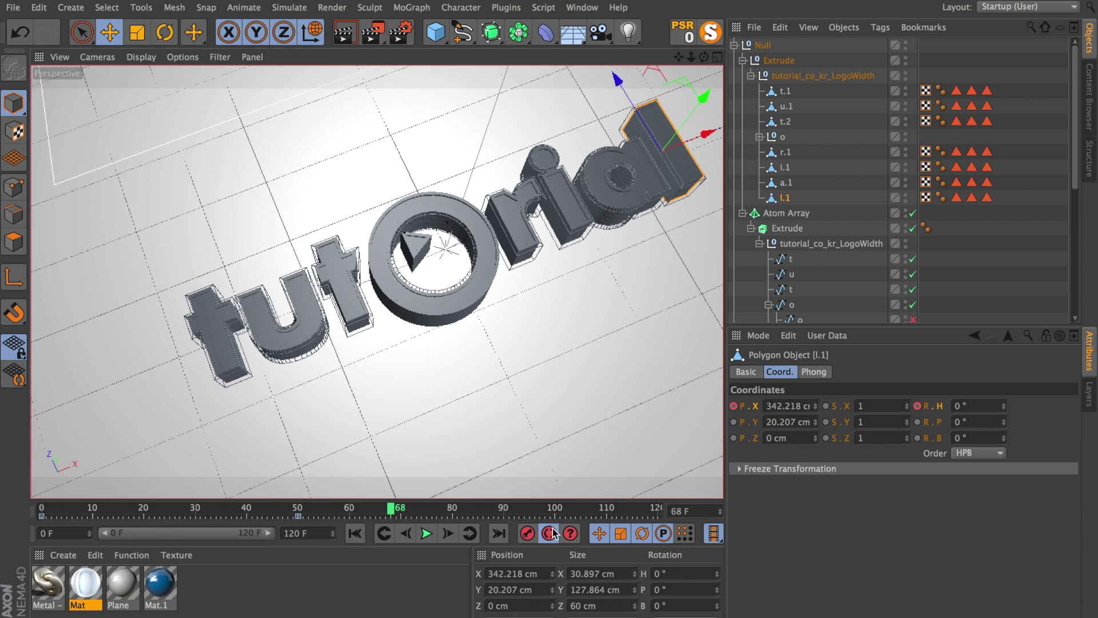
- Open the Timeline and select all eight letter tracks from t.1 to l.1 in F-Curve Mode
left_click(581, 7)
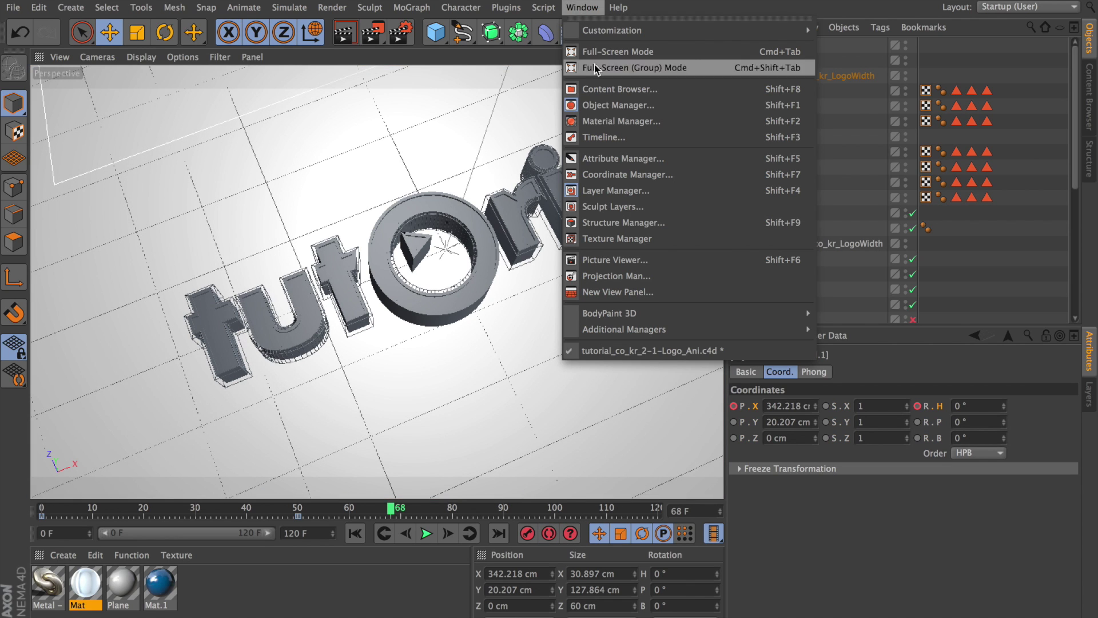
left_click(598, 138)
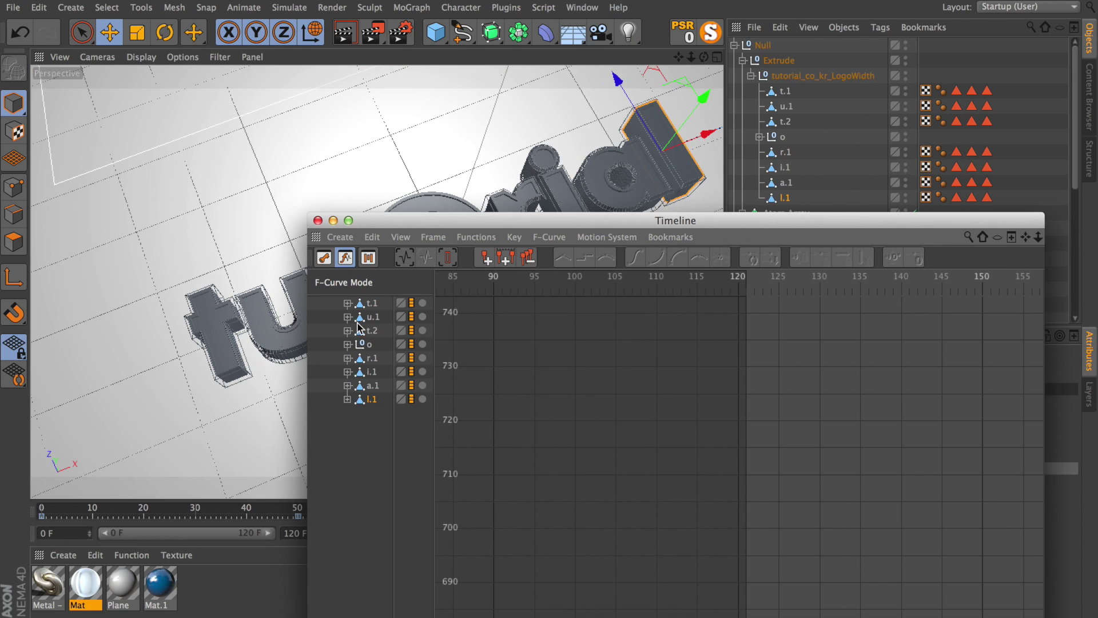
left_click(372, 304)
left_click(379, 400, "shift")
right_click_drag(715, 447, 534, 316, "alt")
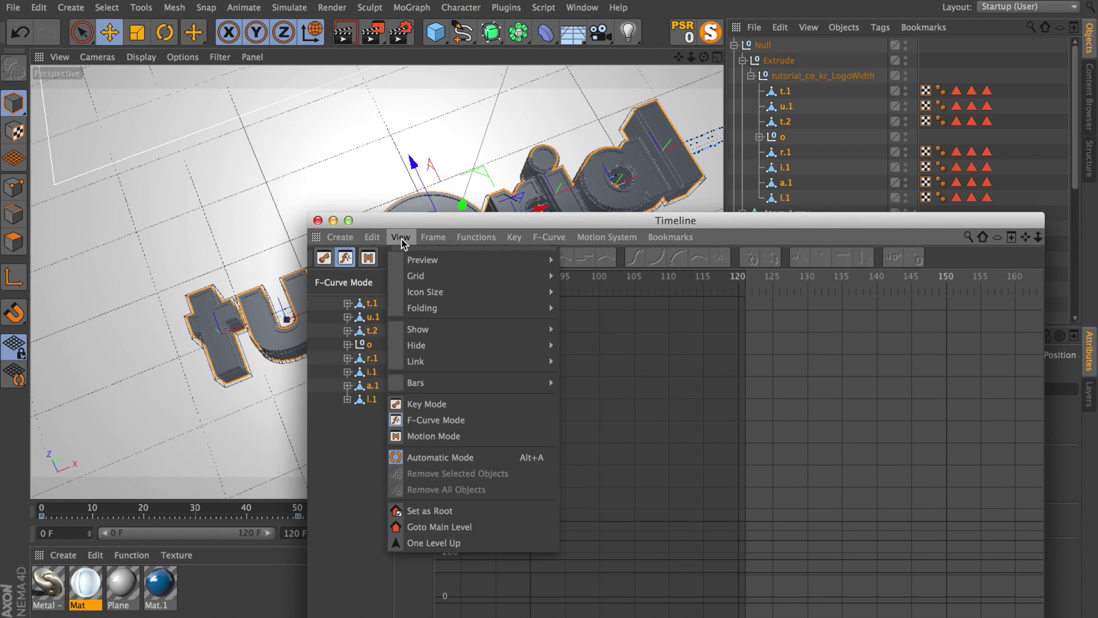
- Link the Timeline view with the preview range and move its window up to expose the curves
mouse_move(437, 362)
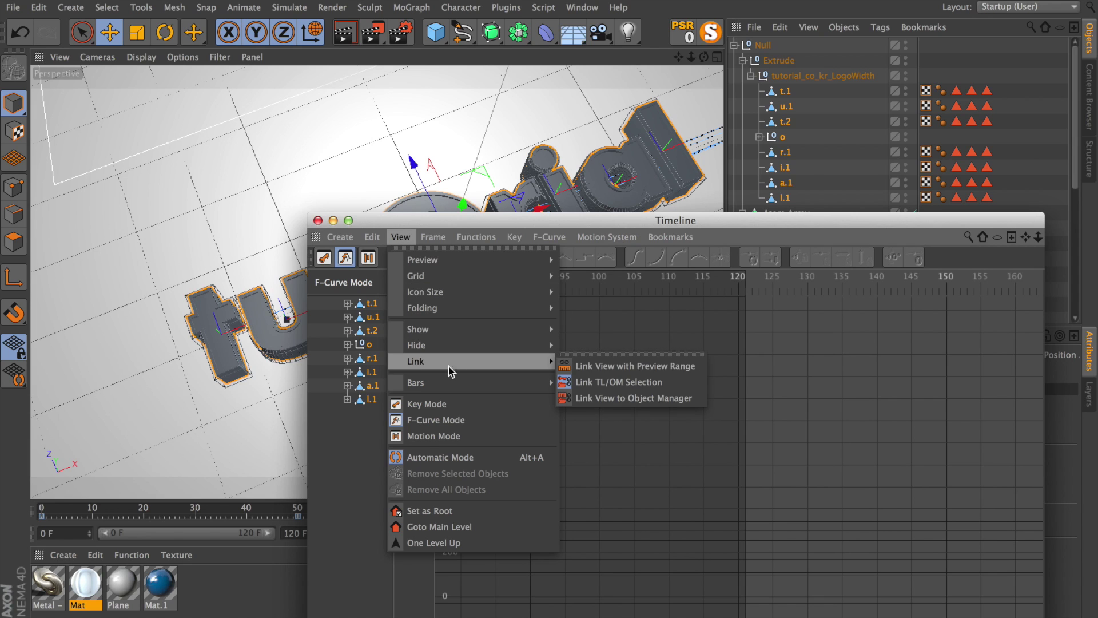
left_click(585, 369)
left_click_drag(764, 226, 843, 153)
- Add a key at frame 45 to all the letters' curves and stretch its incoming tangents back to about frame 15
middle_click_drag(716, 354, 794, 261, "alt")
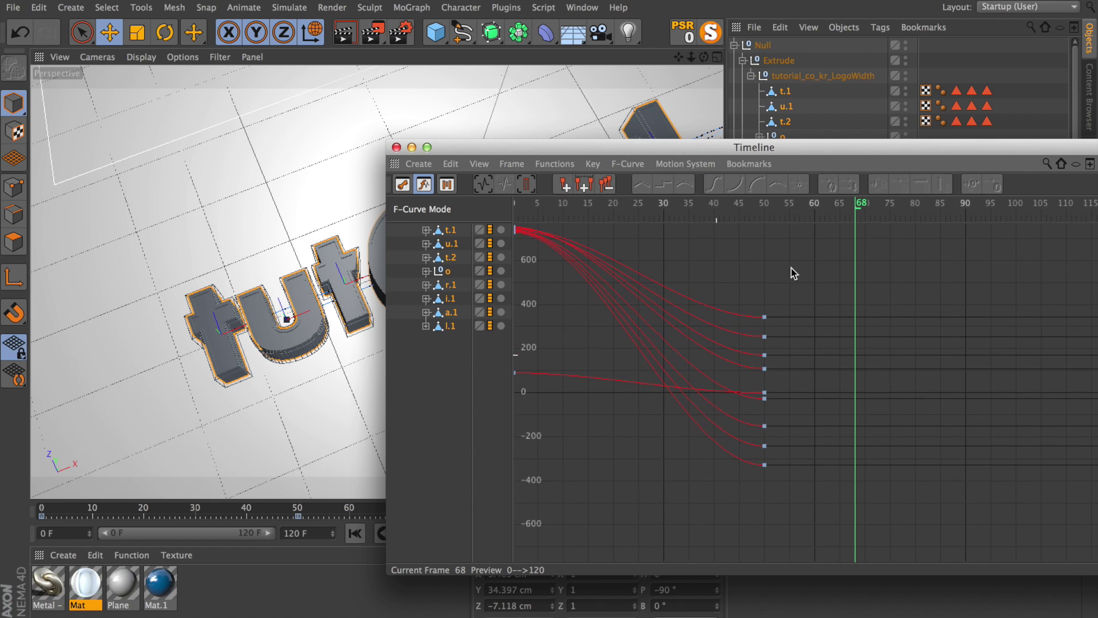
left_click_drag(820, 494, 714, 270)
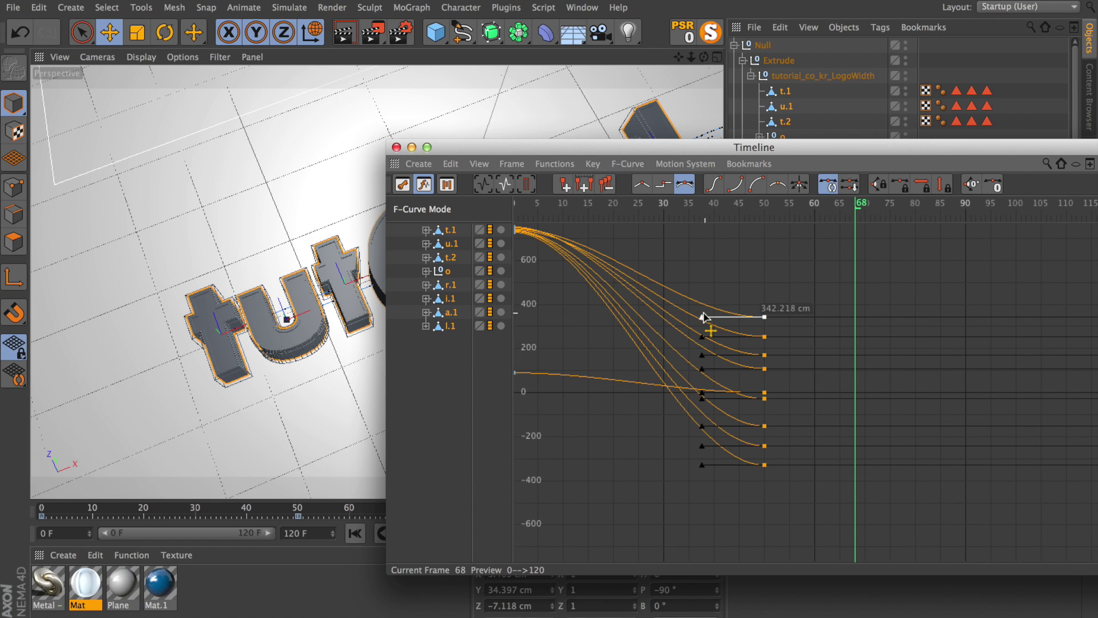
left_click_drag(764, 211, 740, 212)
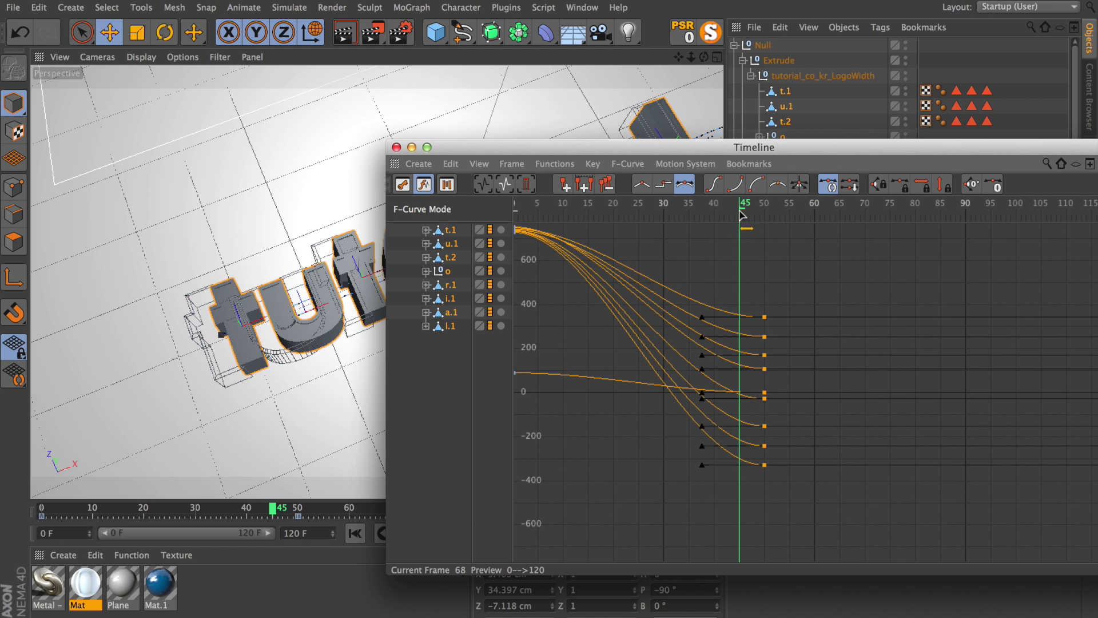
left_click(740, 318, "ctrl")
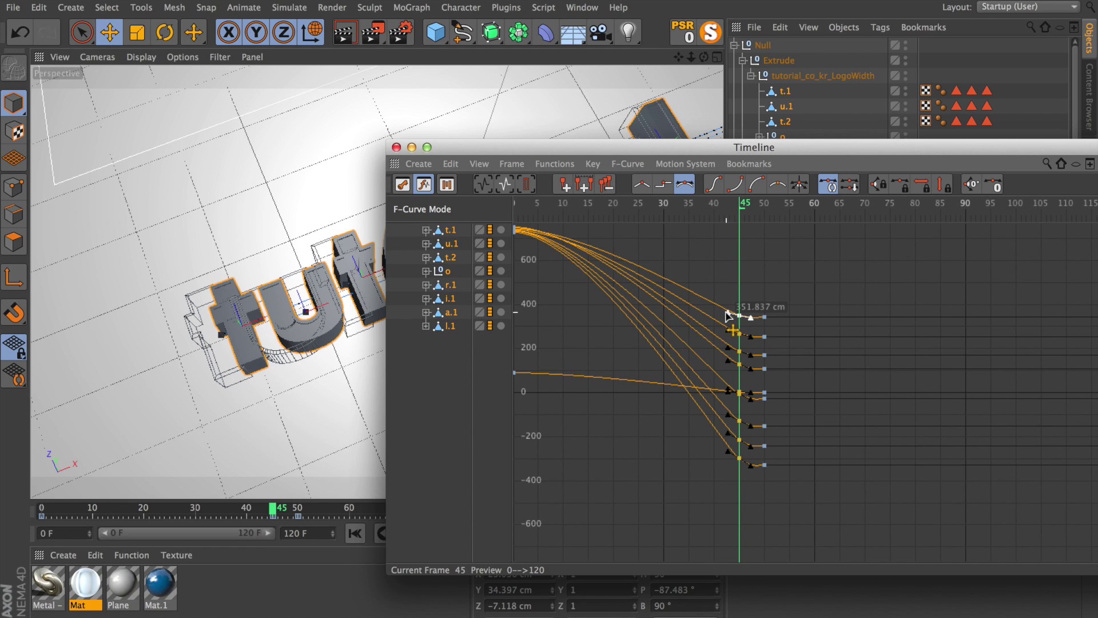
left_click_drag(727, 314, 587, 283)
- Play the animation from the start in the Perspective view to check the eased letter motion
left_click_drag(613, 202, 774, 207)
left_click_drag(766, 147, 887, 314)
left_click_drag(783, 371, 526, 369)
left_click(504, 280)
key("F8")
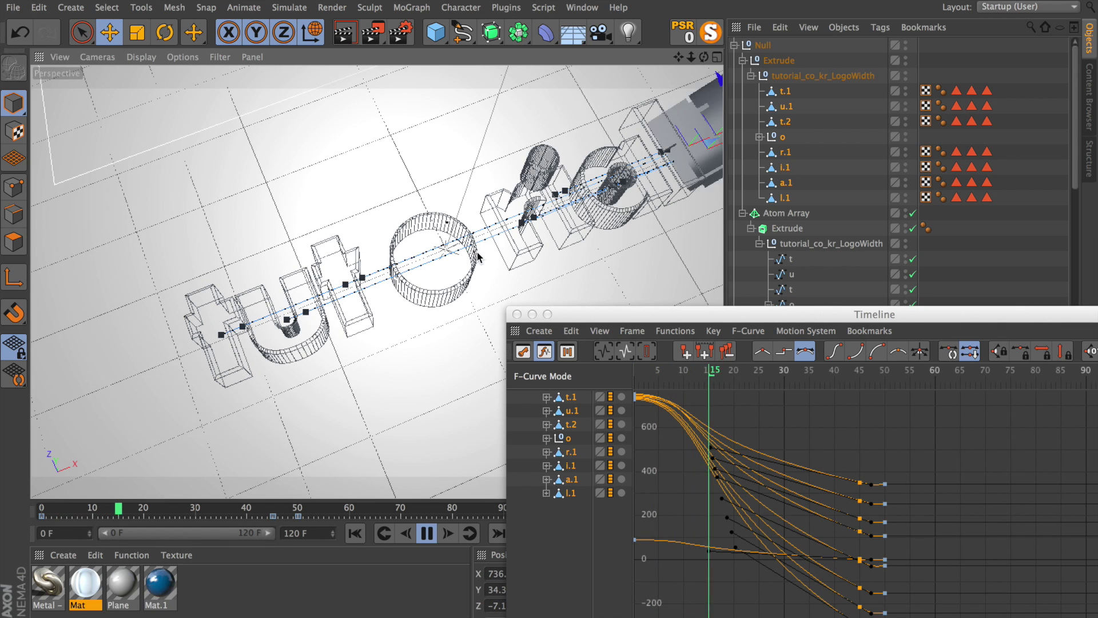
key("F8")
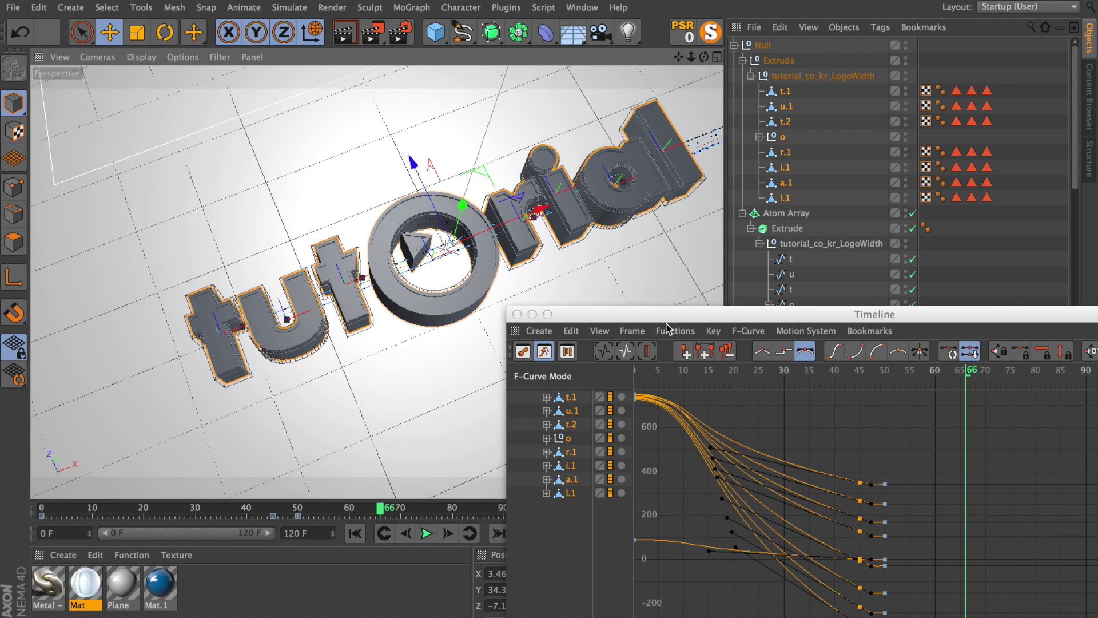
- Shorten the outgoing tangents of the frame 45 keys to smooth the curves, and shift those keys to frame 35
left_click(860, 483)
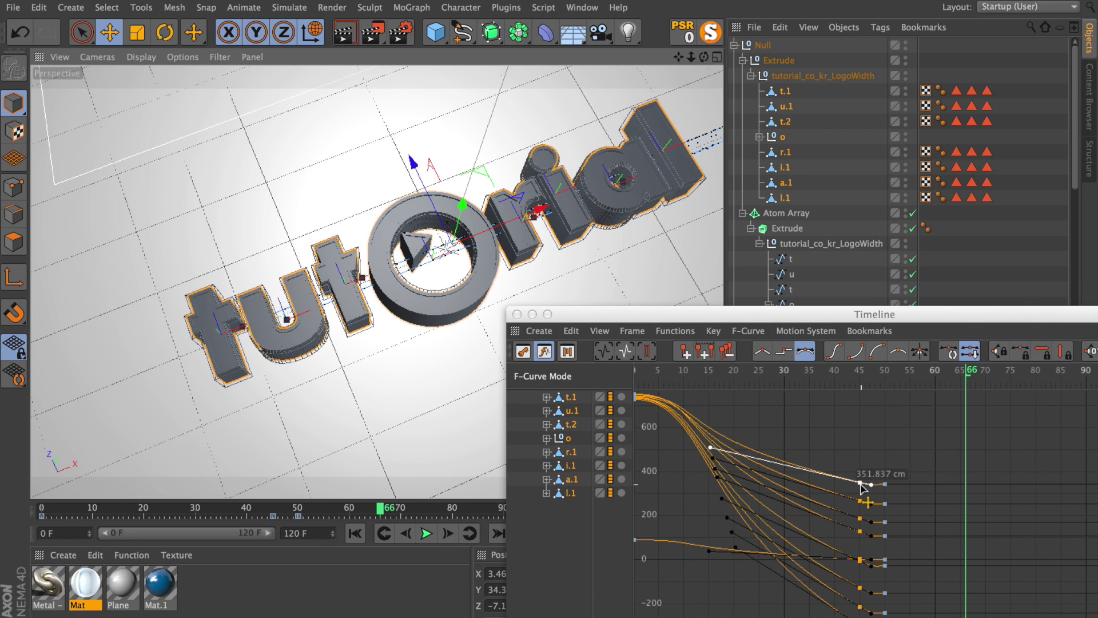
left_click(860, 504)
left_click_drag(841, 314, 744, 220)
left_click(528, 239)
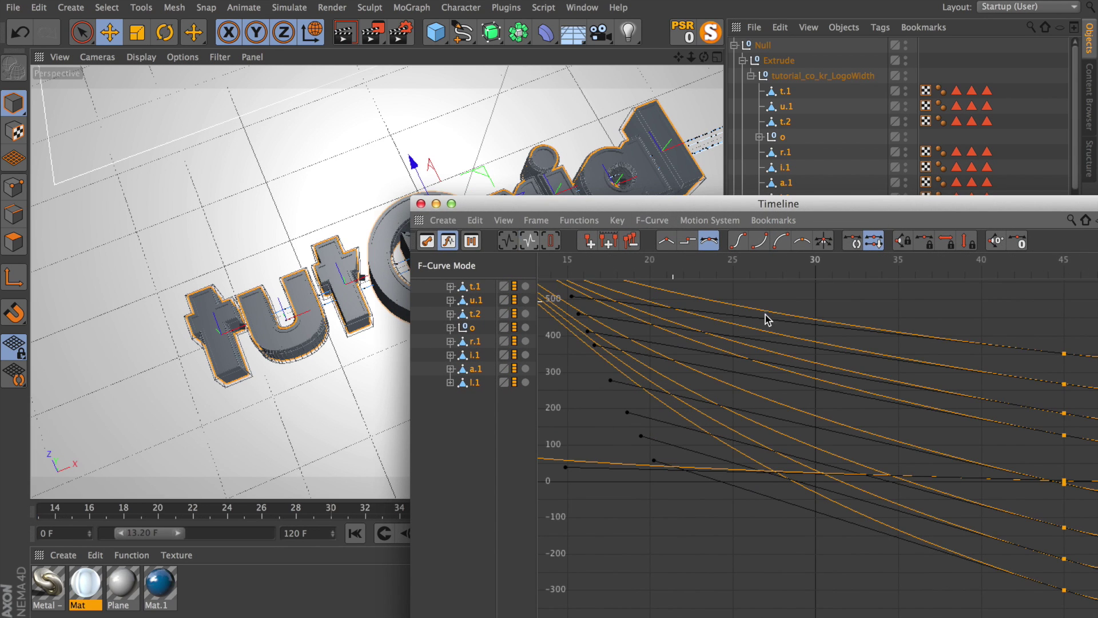
right_click_drag(928, 410, 865, 480, "alt")
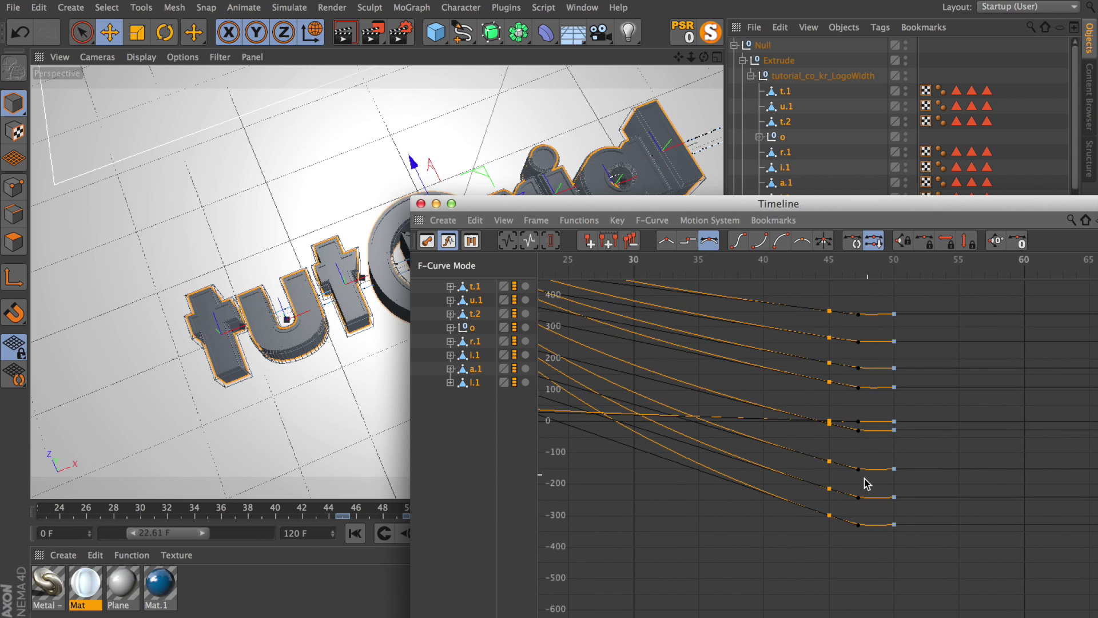
left_click_drag(857, 468, 846, 468)
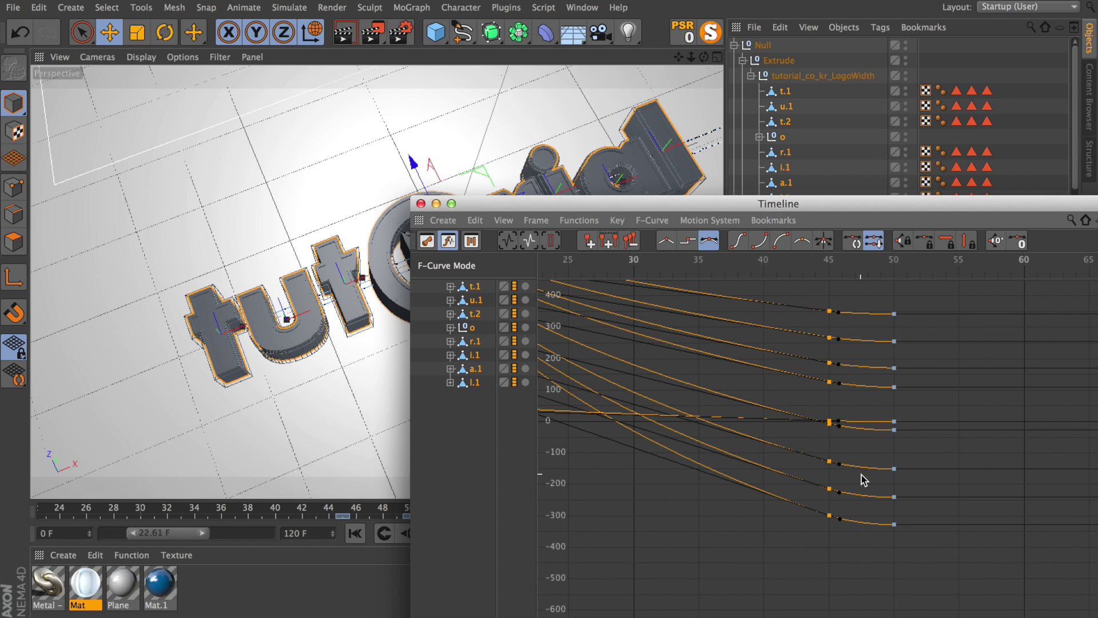
mouse_move(836, 467)
left_mouse_down()
mouse_move(889, 496)
mouse_move(839, 476)
left_mouse_up()
right_click_drag(874, 437, 589, 483, "alt")
left_click_drag(803, 452, 755, 459)
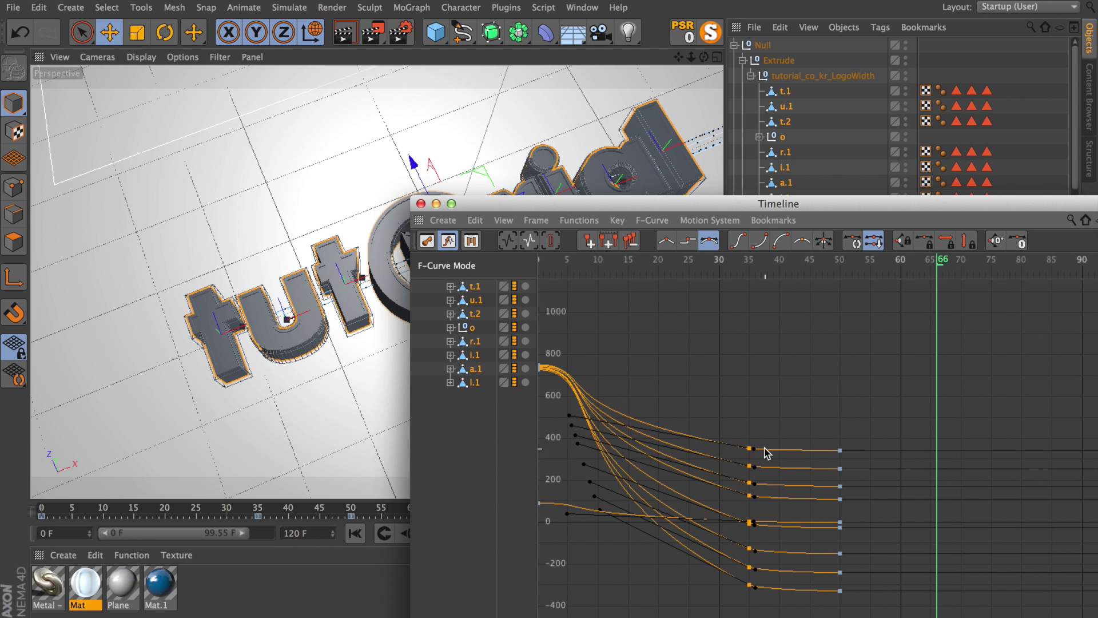
- Replay the animation from frame 0 with the Timeline clear of the letters to check the faster easing
left_click_drag(765, 261, 540, 262)
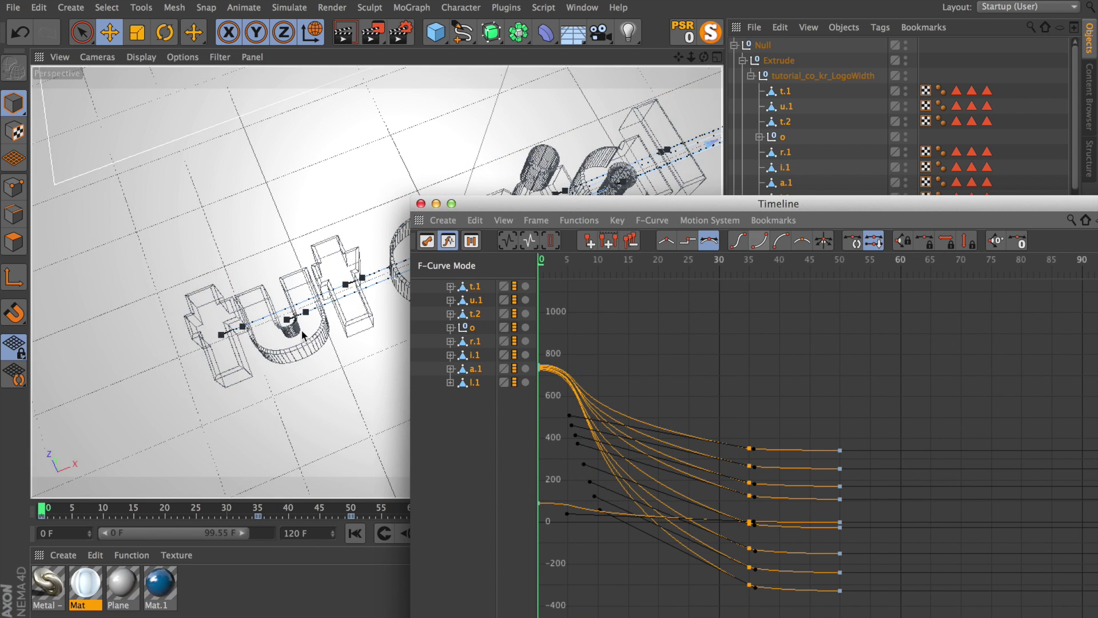
key("F8")
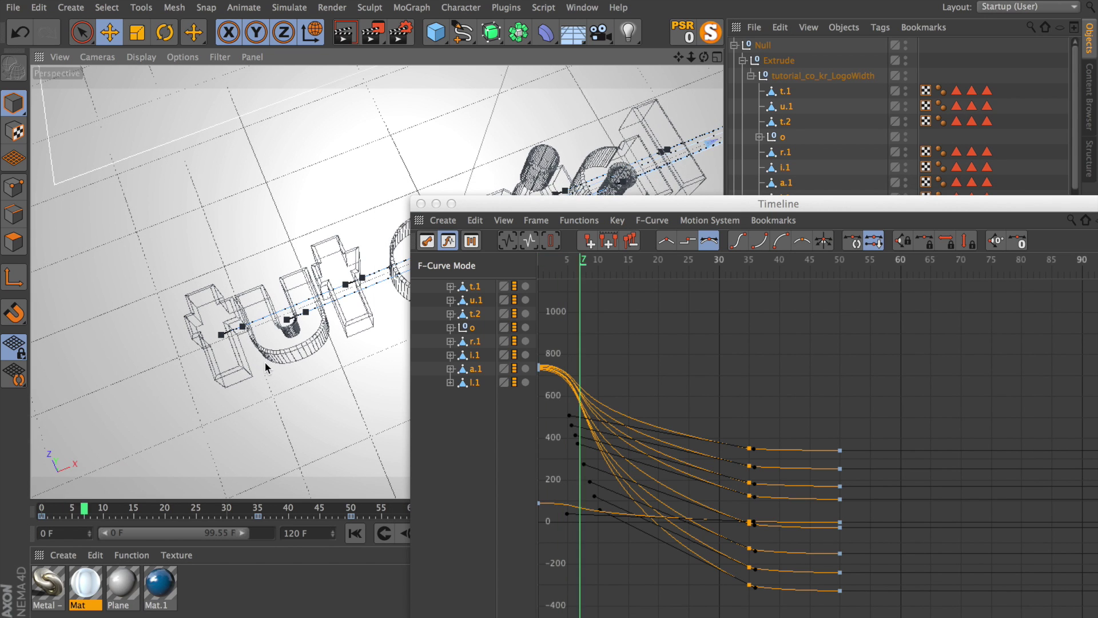
left_click_drag(532, 204, 662, 404)
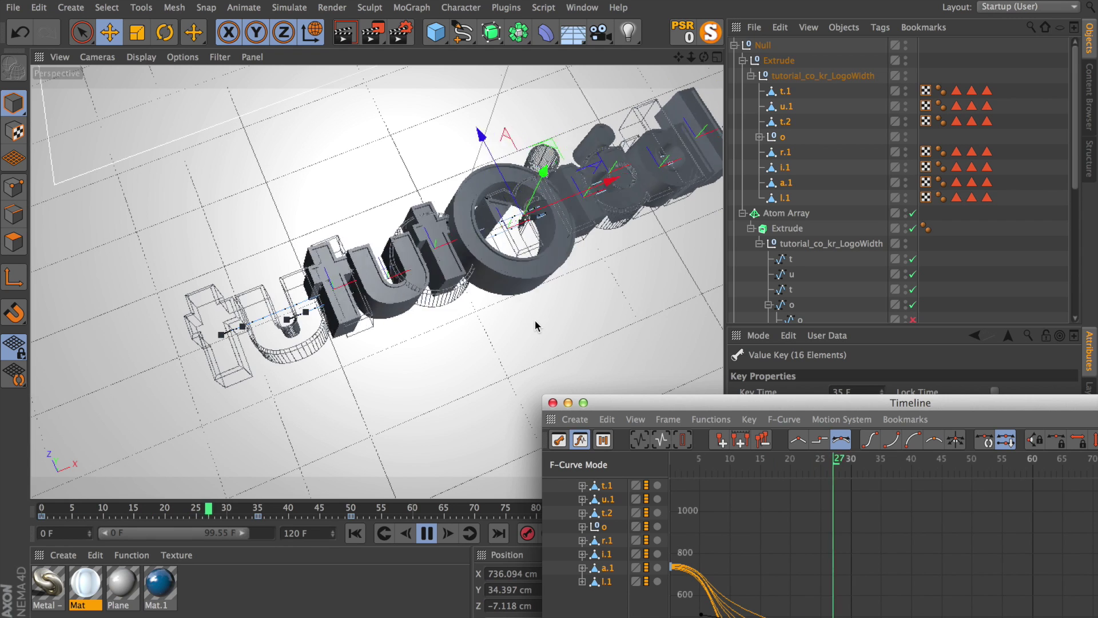
left_click_drag(589, 403, 554, 192)
key("F8")
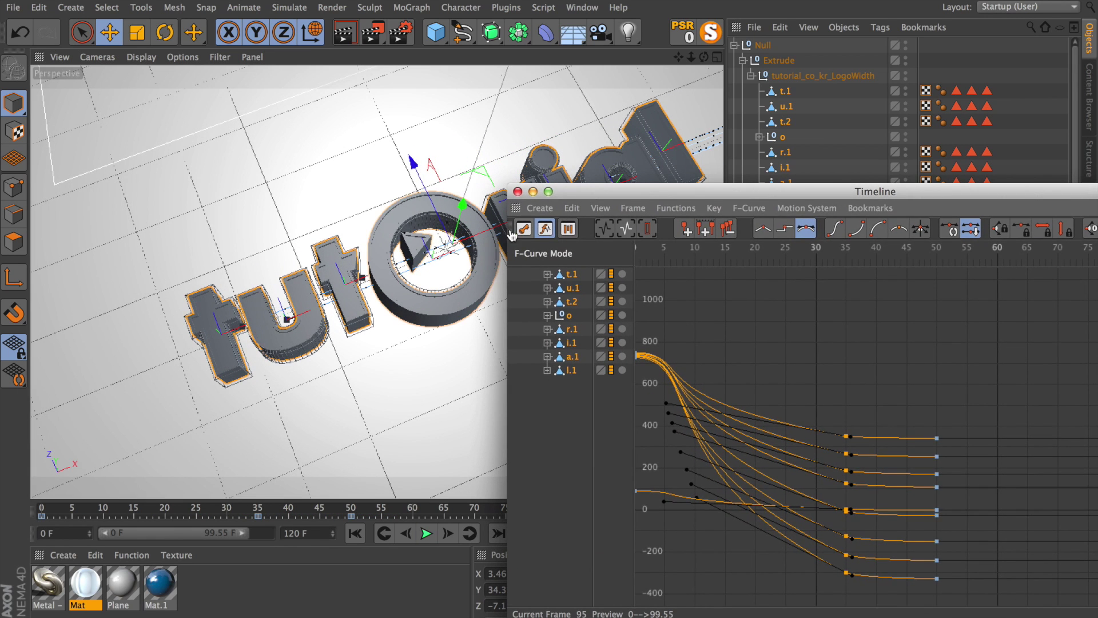
- In Key Mode, shift all keys of l.1 to start at frame 40 and those of i.1 to start at frame 32
left_click(522, 229)
left_click_drag(675, 192, 472, 215)
left_click_drag(743, 436, 393, 393)
left_click_drag(699, 402, 946, 416)
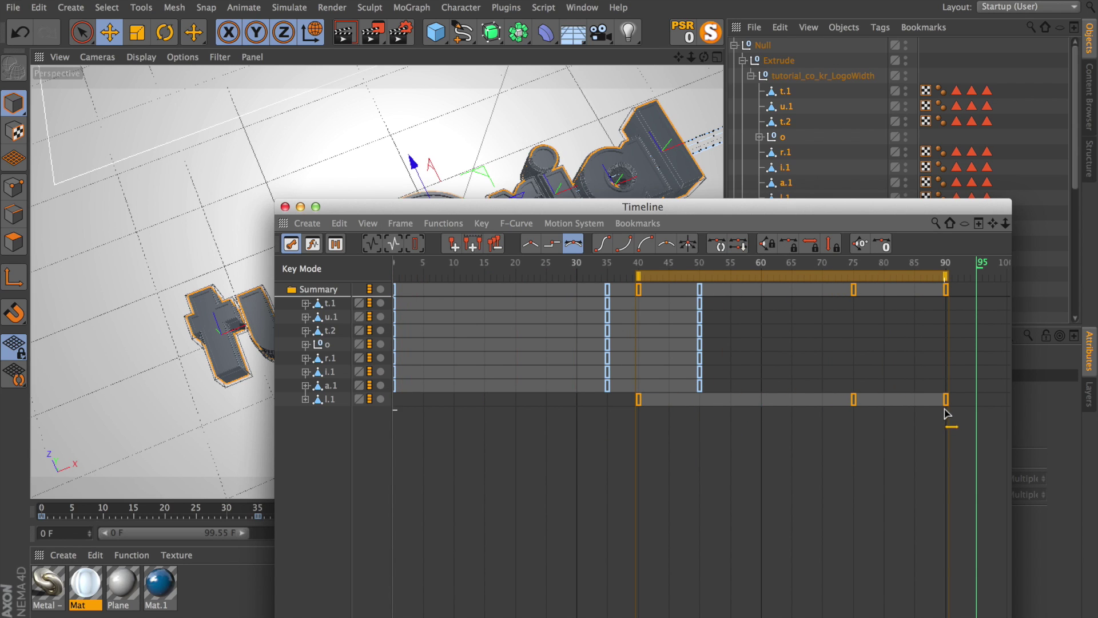
left_click(329, 371)
left_click_drag(679, 370, 876, 373)
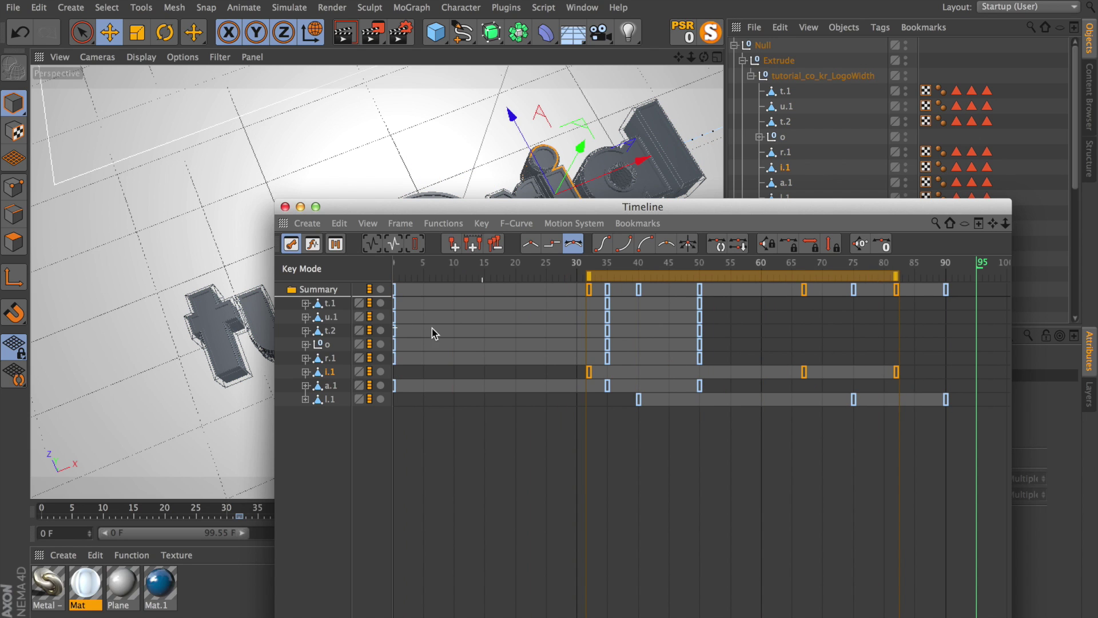
- Offset the key groups so o starts at frame 11, t.2 at frame 16 and u.1 at frame 10
left_click(327, 344)
left_click_drag(620, 343, 686, 344)
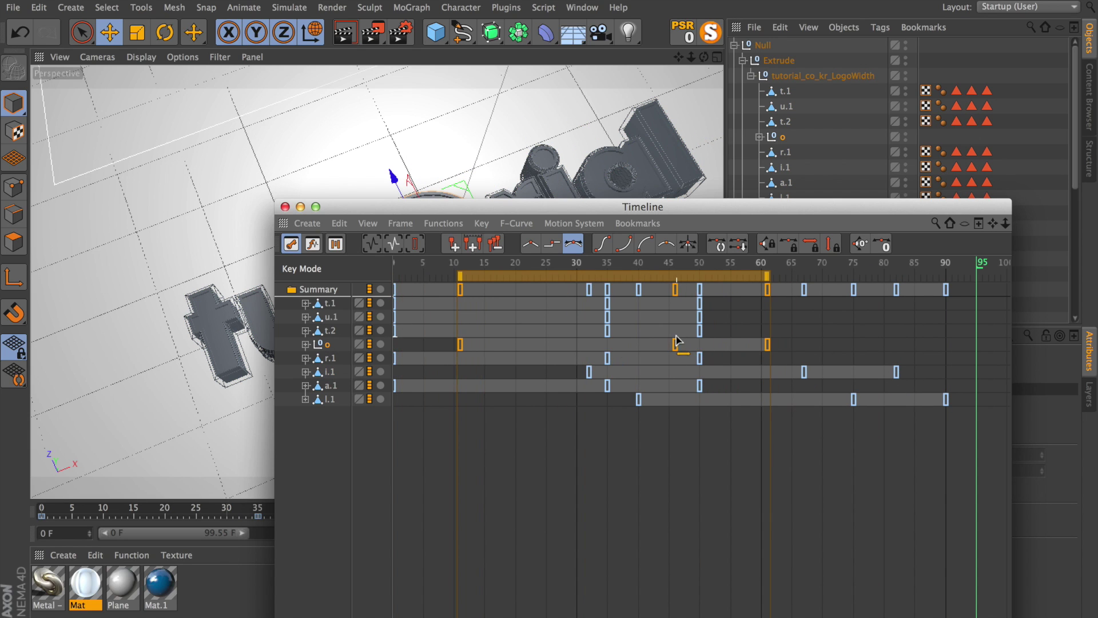
left_click(329, 334)
left_click_drag(607, 331, 706, 323)
left_click(330, 317)
left_click_drag(606, 316, 670, 314)
left_click(342, 303)
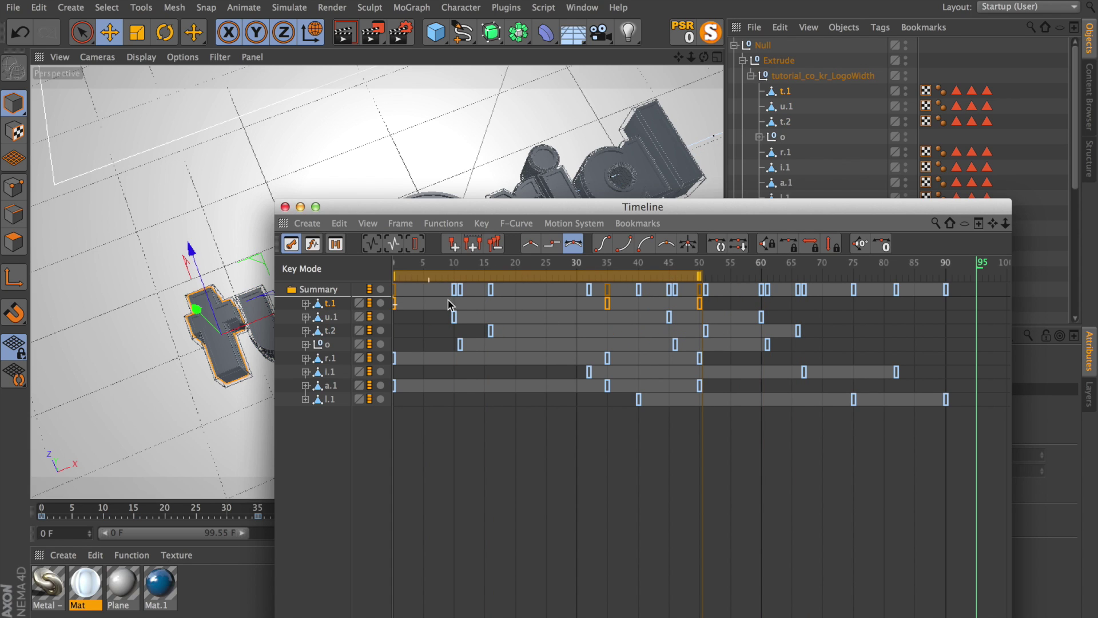
- Shift the keys of r.1 to start at frame 24 and those of a.1 to start at frame 21
left_click(330, 357)
left_click_drag(607, 358, 756, 358)
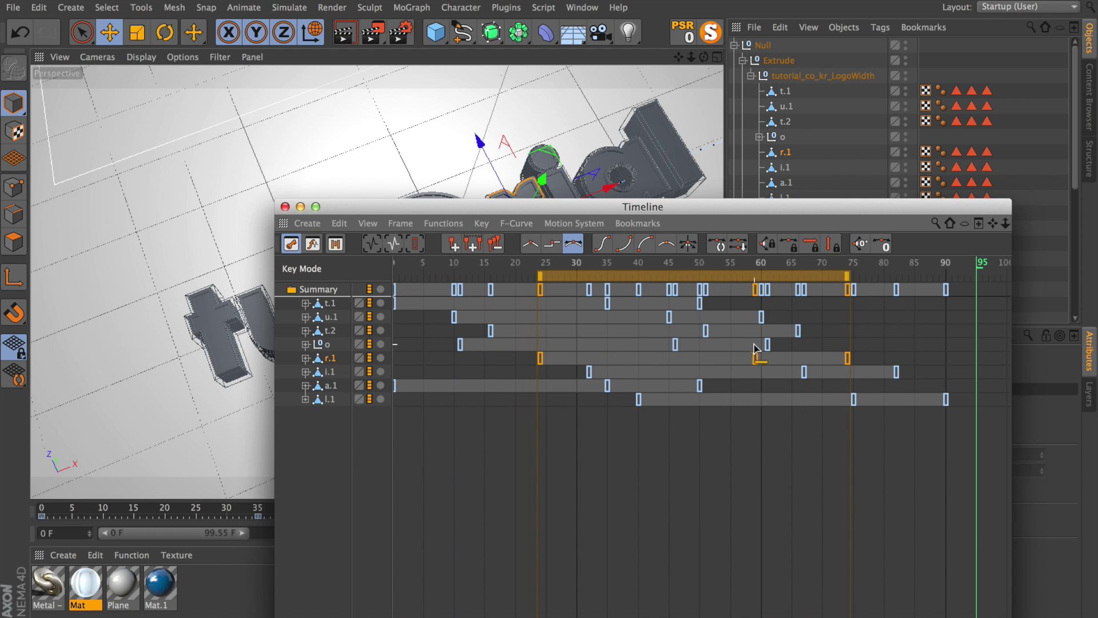
left_click(330, 386)
left_click_drag(607, 386, 735, 392)
- Play the staggered letter animation in the Perspective view and stop it
left_click_drag(557, 213, 872, 433)
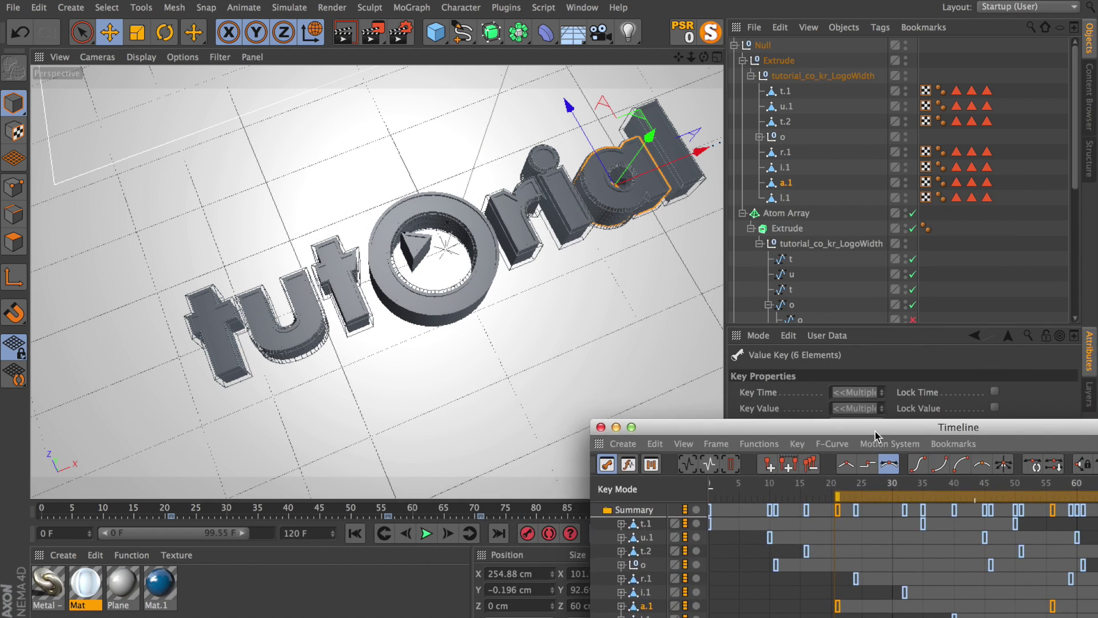
left_click(426, 534)
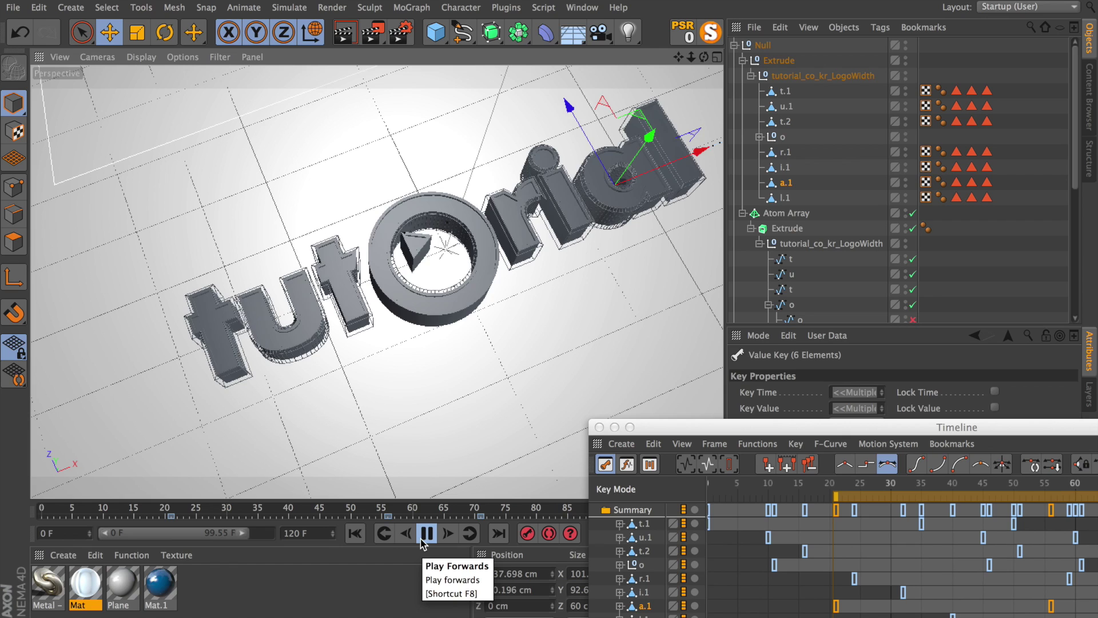
left_click(426, 534)
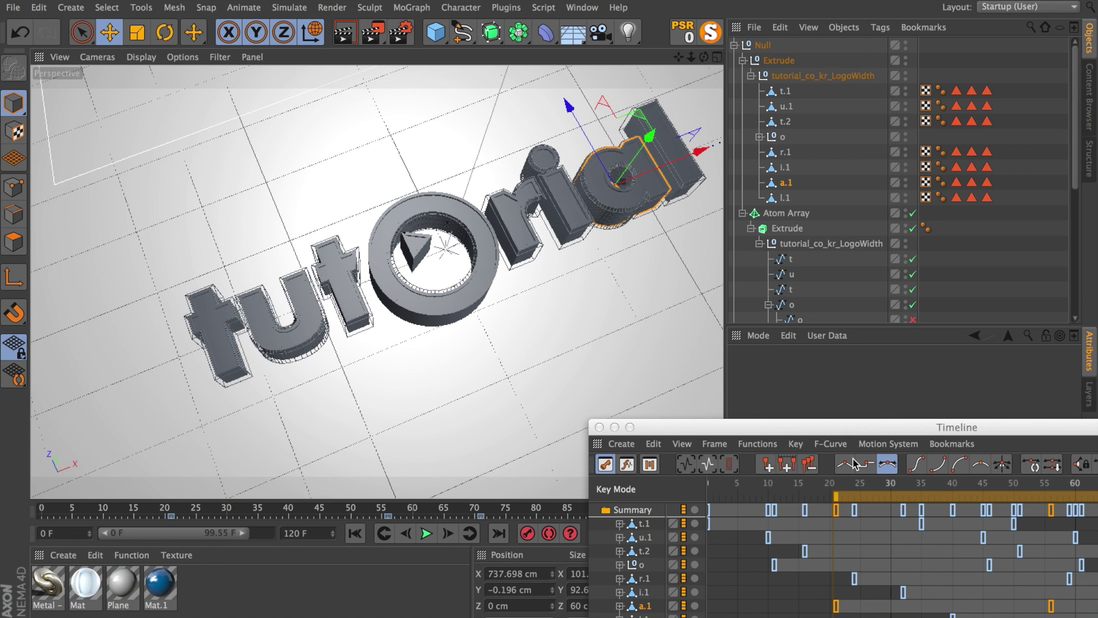
- In the Top view, move only the axis of the triangle inside the o group to the ring's centre, about X -0.136 cm, Y -0.553 cm
left_click(759, 137)
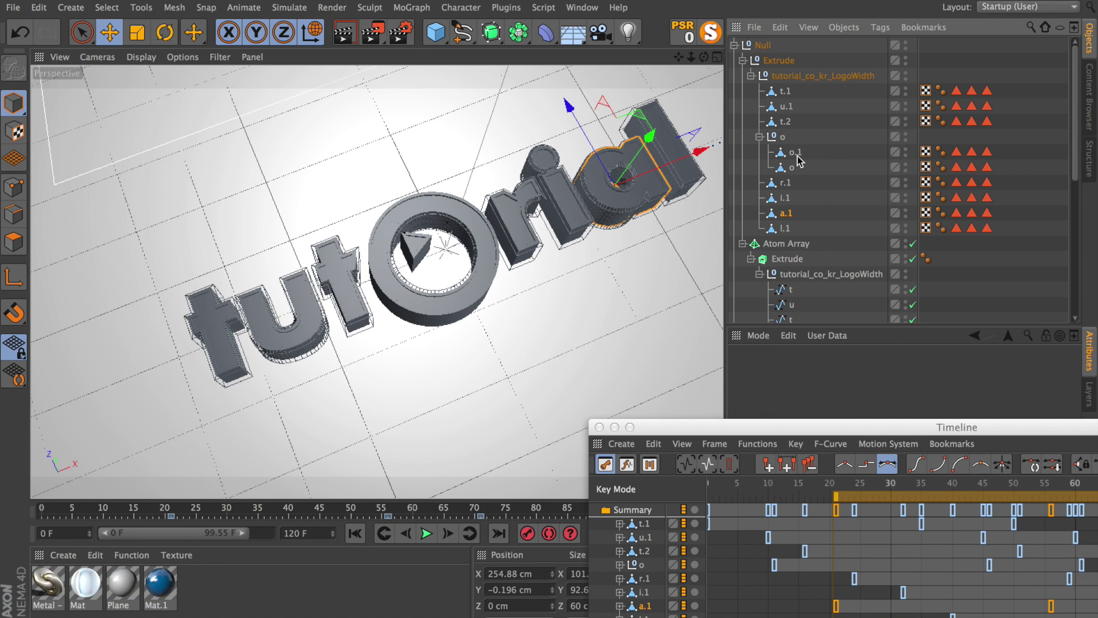
left_click(793, 167)
key("F2")
middle_click_drag(272, 257, 609, 237)
key("o")
scroll(473, 275, "down", 5)
middle_click_drag(429, 372, 343, 244)
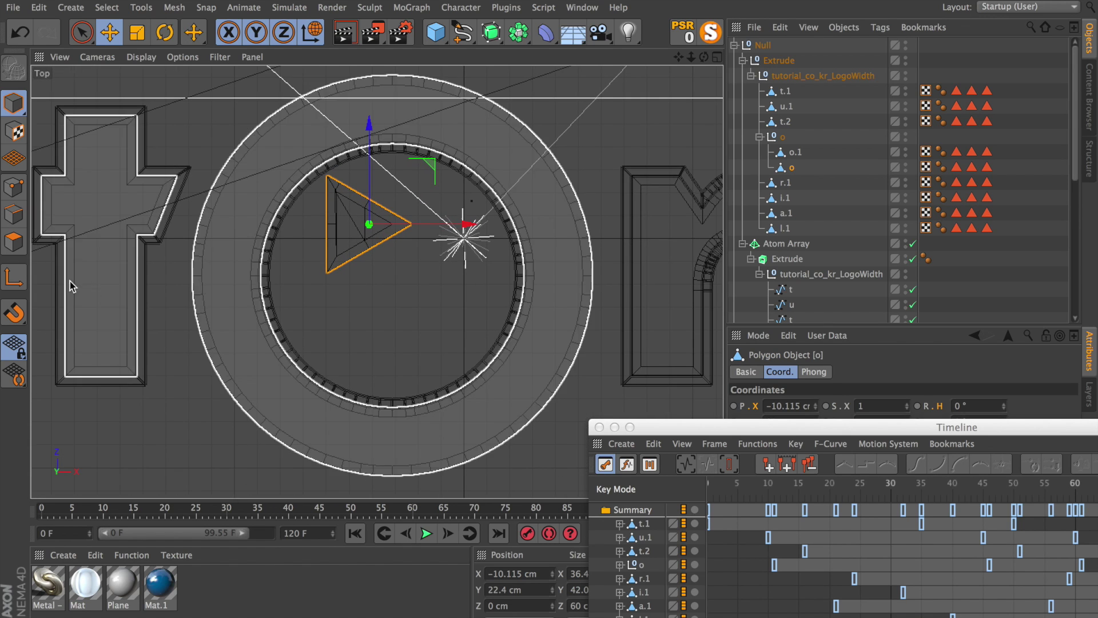
left_click_drag(372, 172, 375, 215)
mouse_move(410, 269)
left_mouse_down()
mouse_move(439, 270)
mouse_move(405, 262)
left_mouse_up()
- Test the triangle's rotation around its axis by changing R.B to 342°, and undo the change
left_click_drag(814, 427, 150, 492)
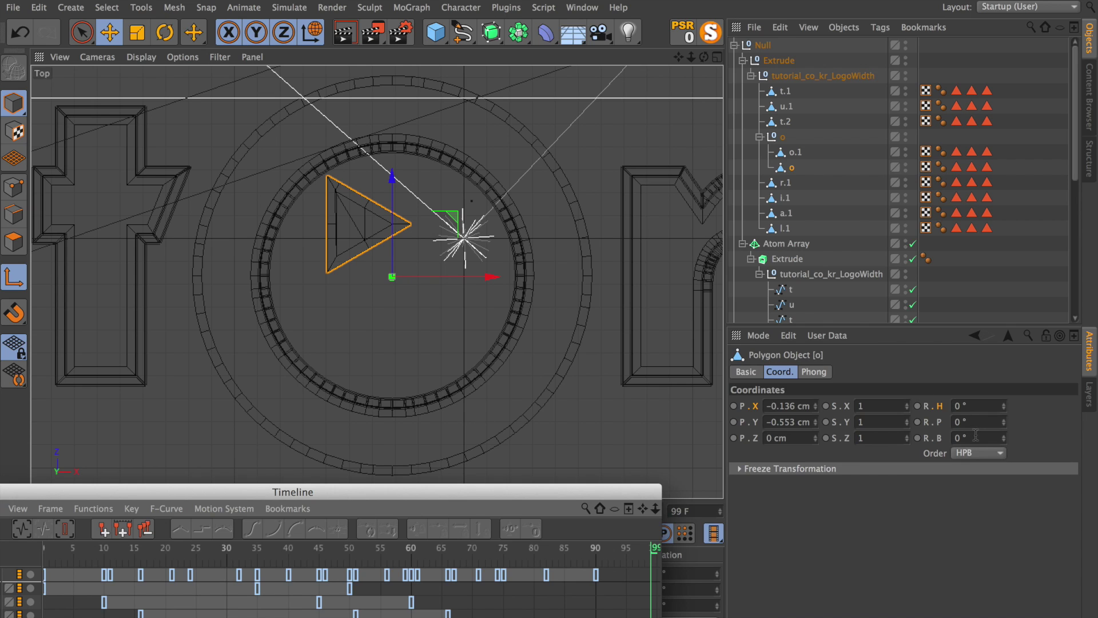
left_click_drag(1001, 442, 1030, 203)
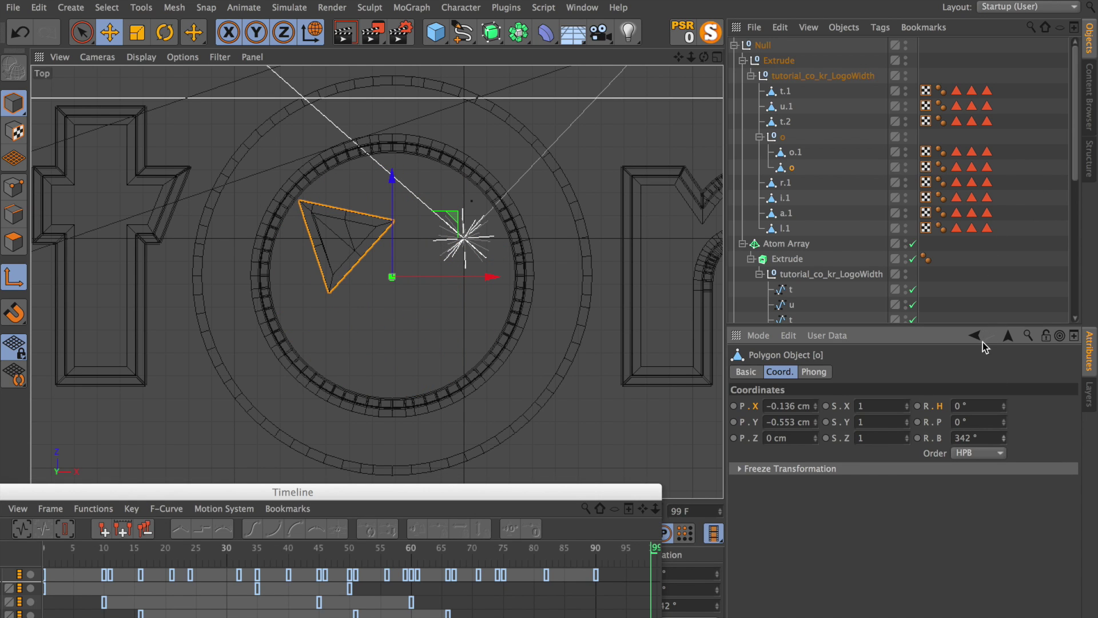
left_click(23, 33)
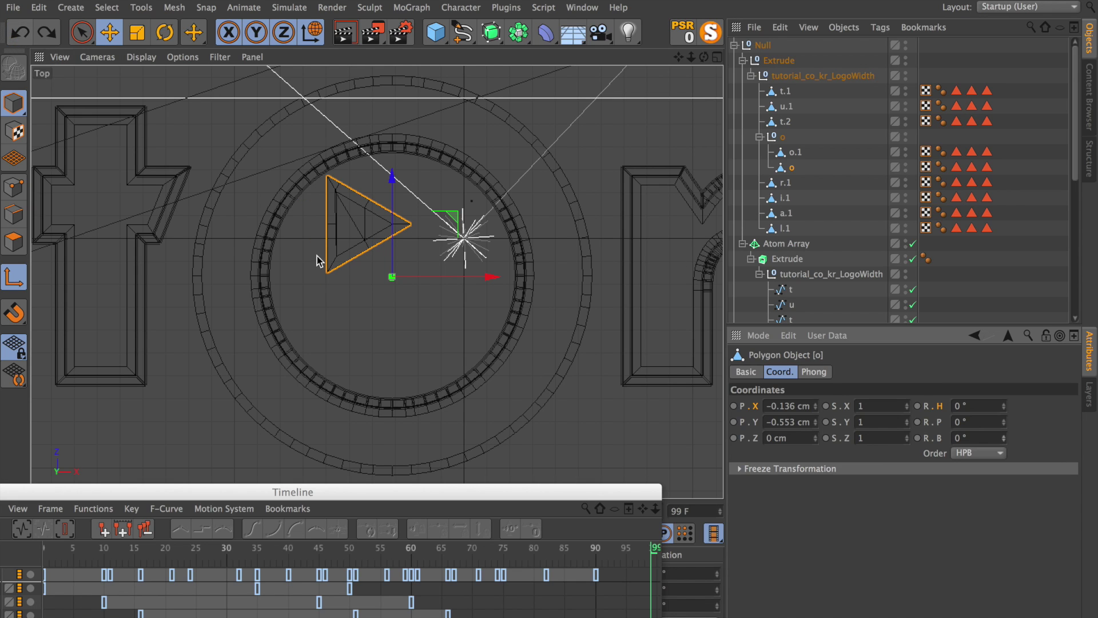
- Extend the preview range to frame 120 and keyframe the triangle's R.B at 0° on frame 120 and -720° on frame 50
left_click_drag(602, 490, 766, 579)
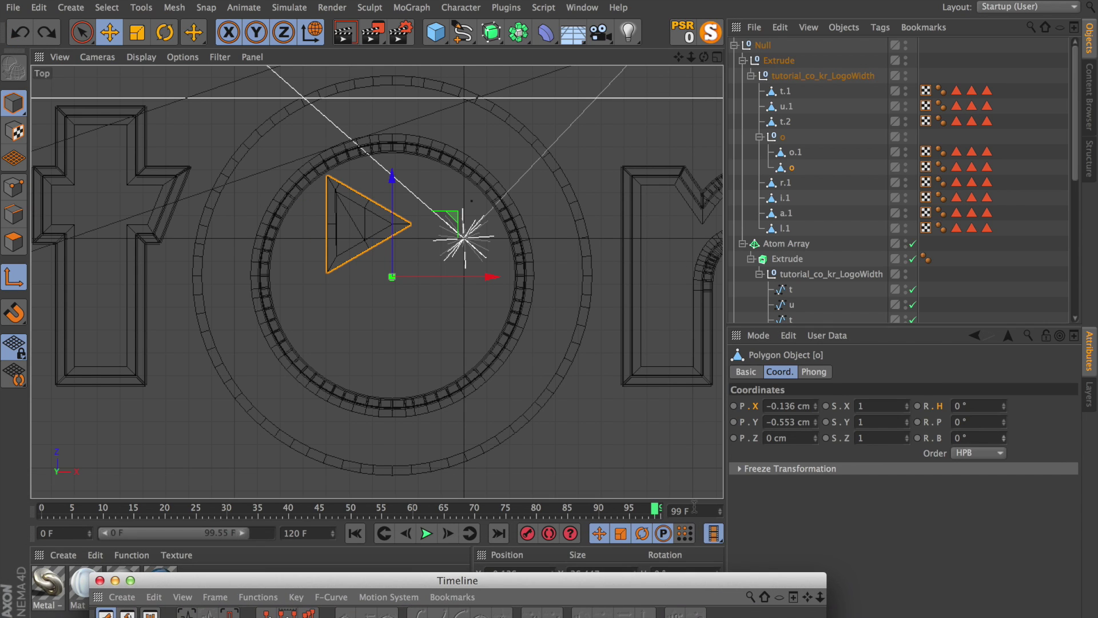
left_click_drag(247, 533, 273, 533)
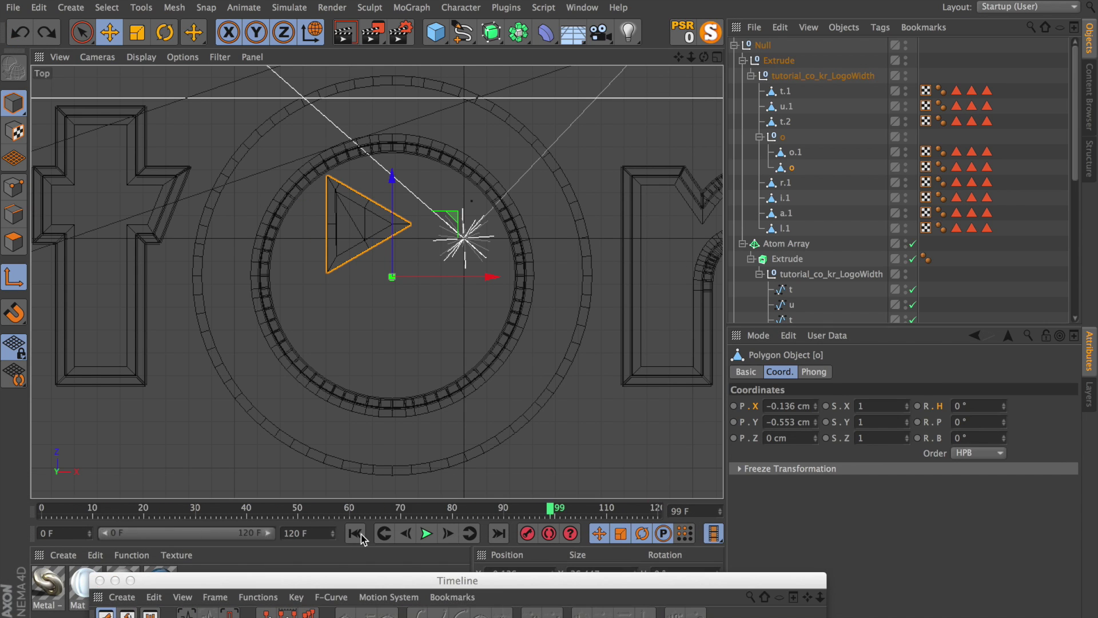
left_click(918, 438)
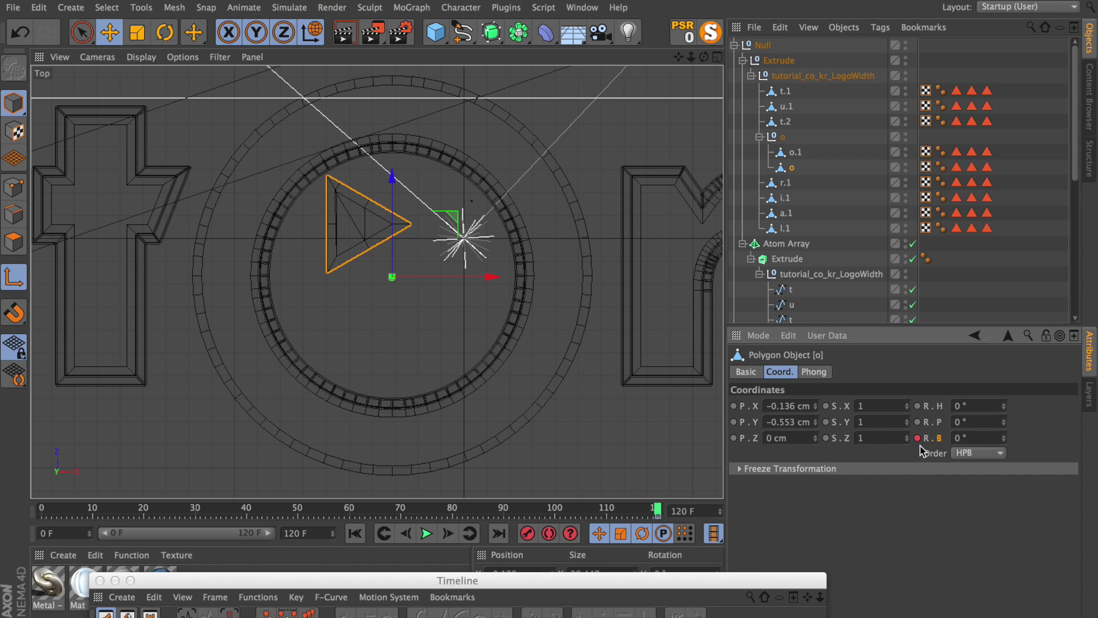
left_click(298, 509)
left_click(979, 437)
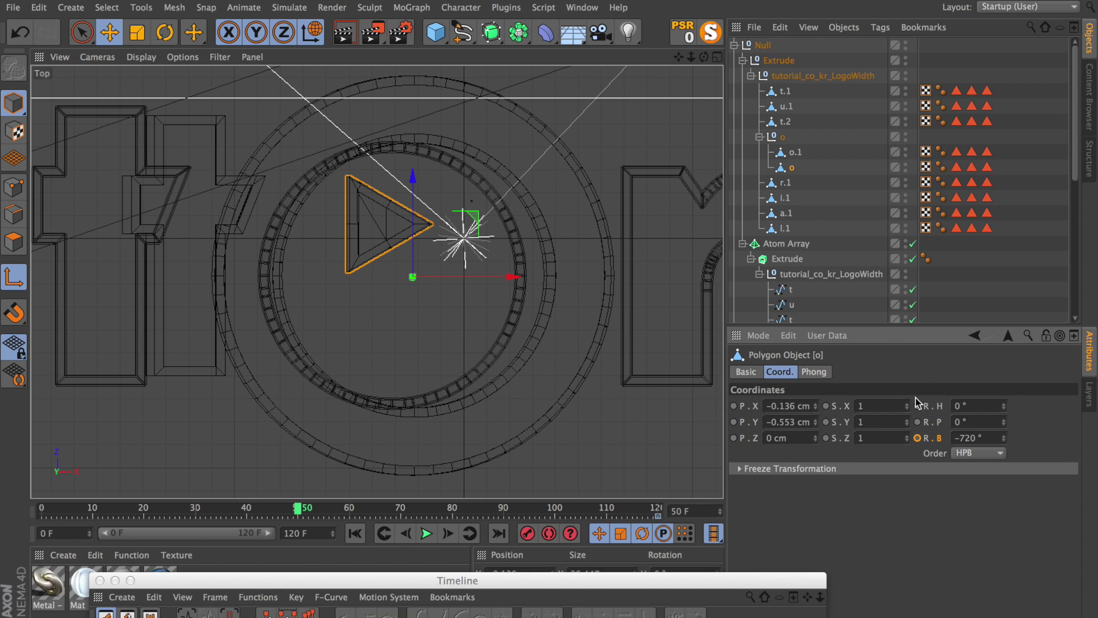
left_click_drag(299, 511, 632, 509)
- Open the triangle's Rotation track in the Timeline's F-Curve mode and frame its whole curve
left_click_drag(620, 580, 731, 172)
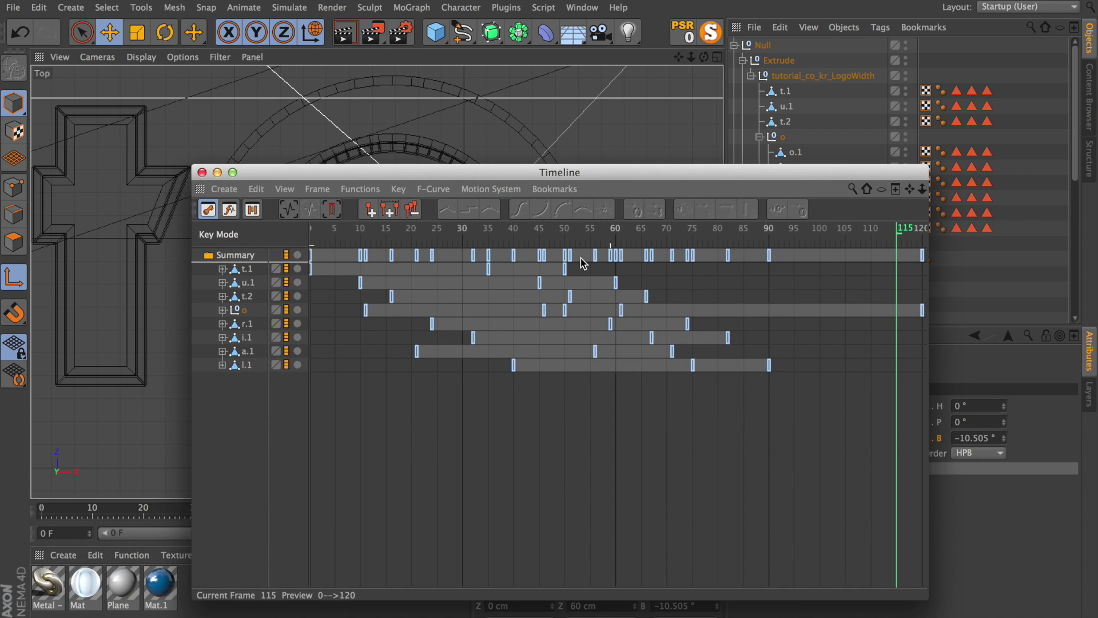
left_click(222, 310)
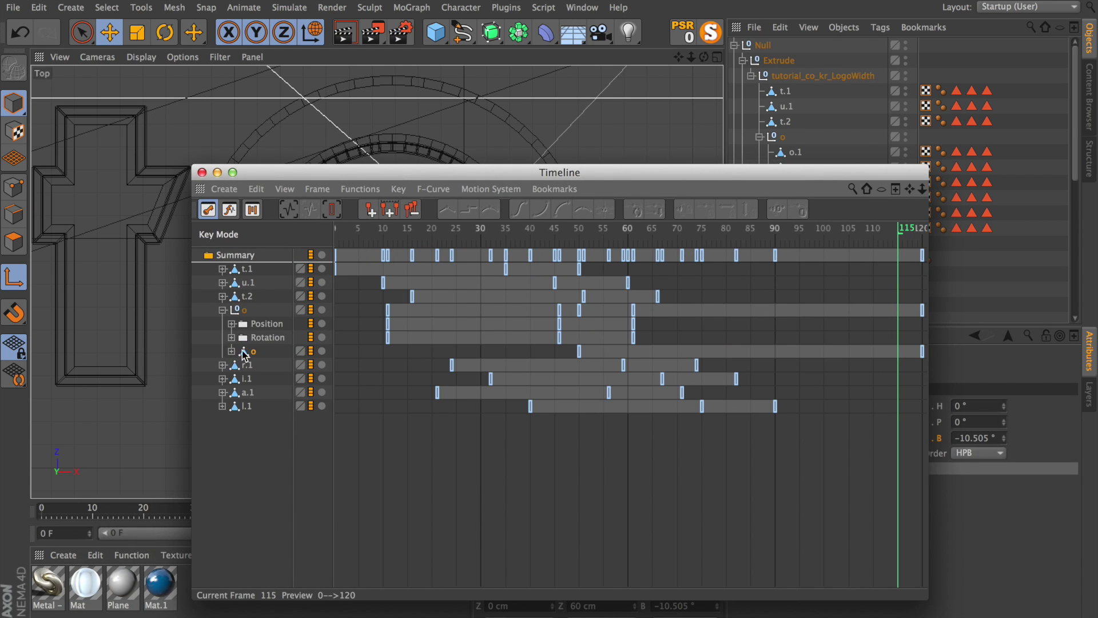
left_click(231, 351)
left_click(255, 366)
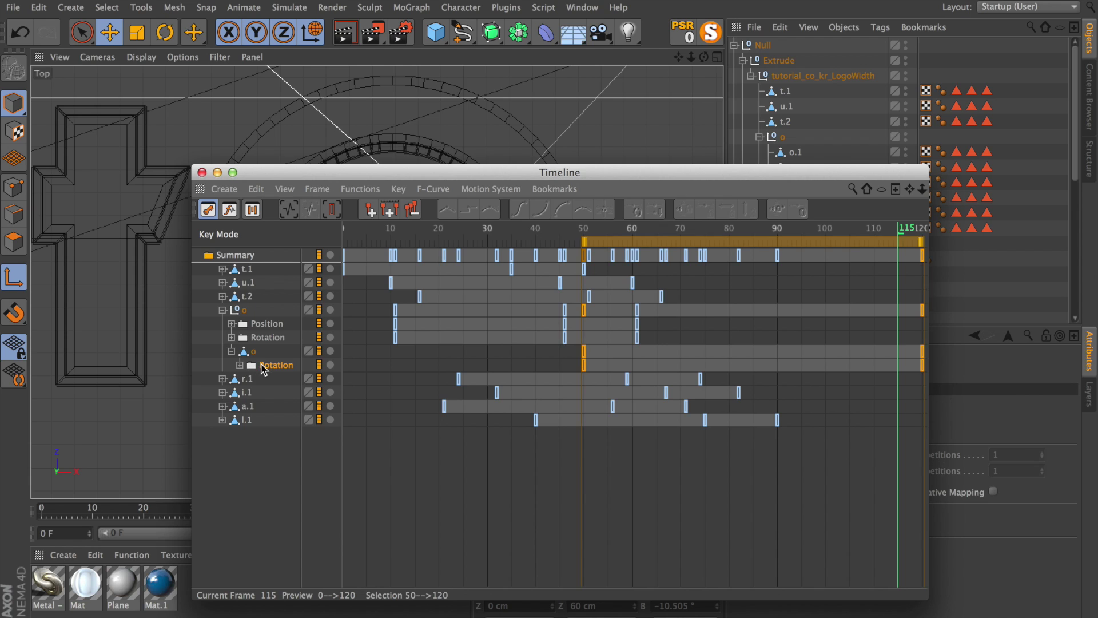
left_click(229, 210)
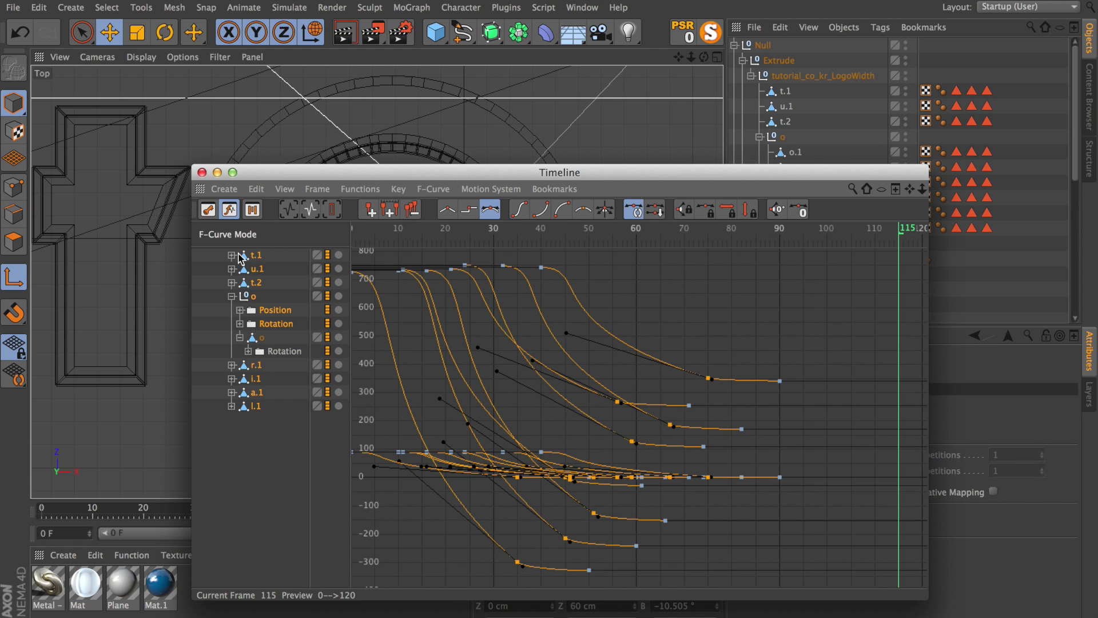
left_click(278, 352)
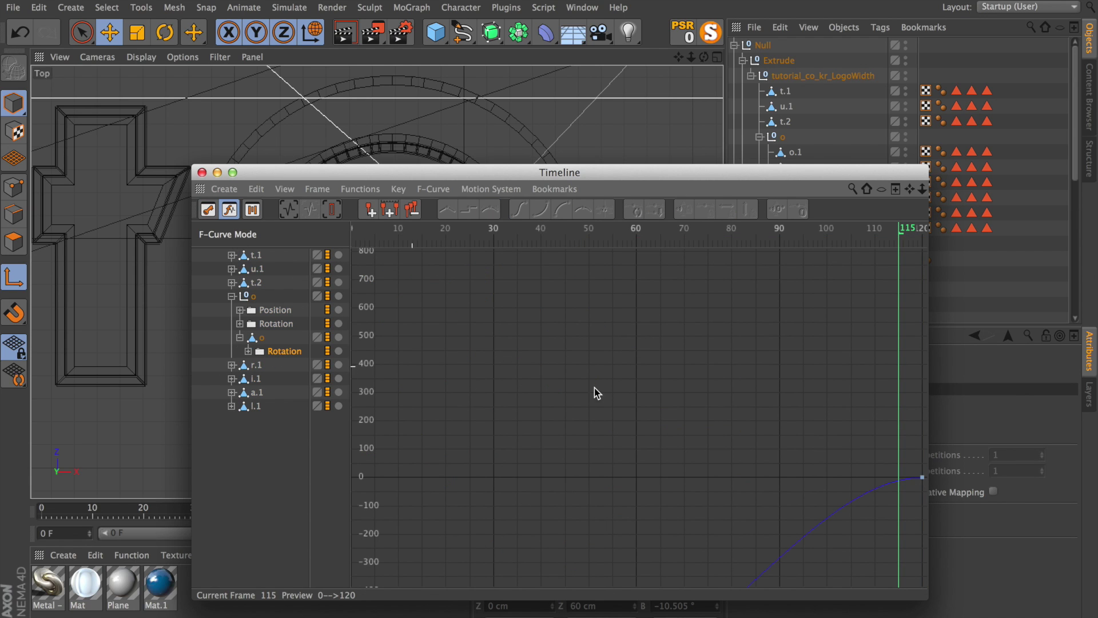
left_click(288, 210)
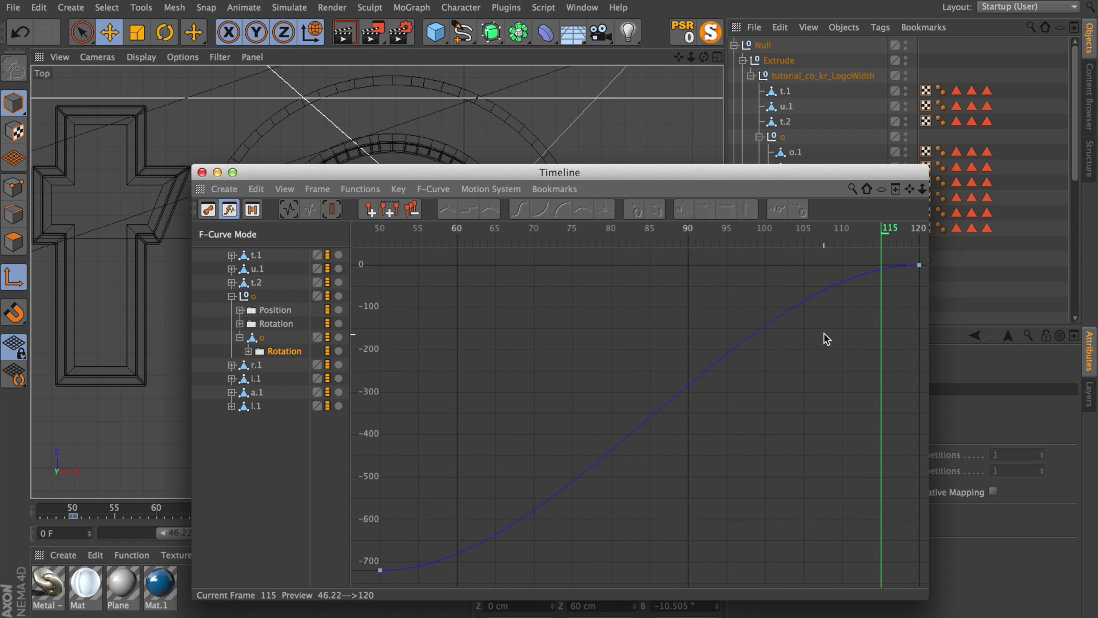
- Copy the triangle's final 0° rotation key from frame 120 to frame 115
left_click(917, 265)
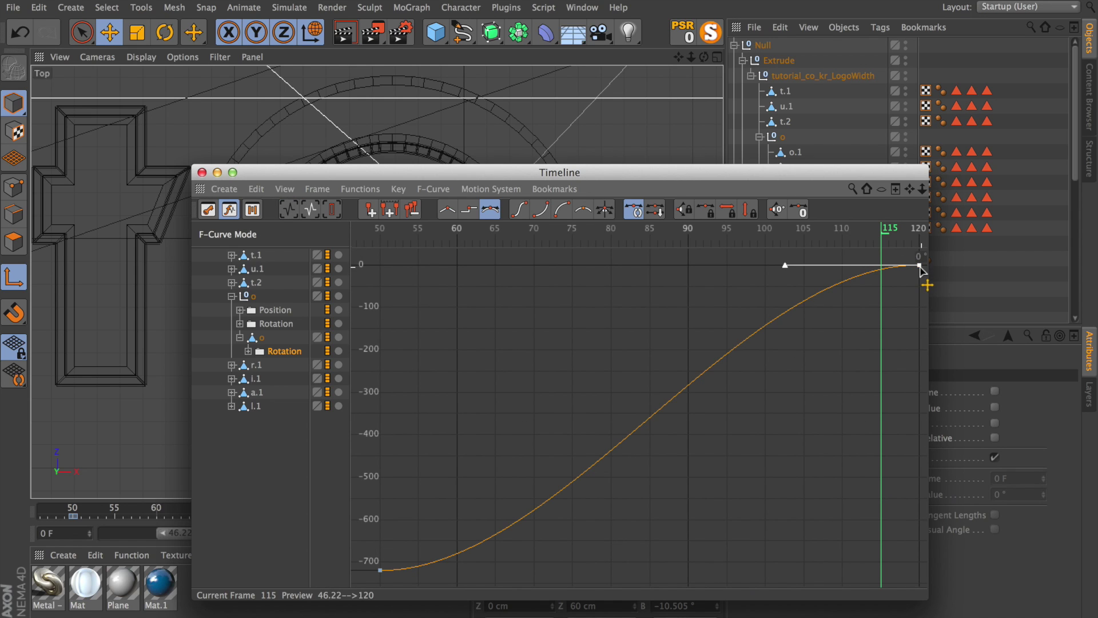
left_click_drag(914, 267, 882, 268)
middle_click_drag(901, 274, 899, 417)
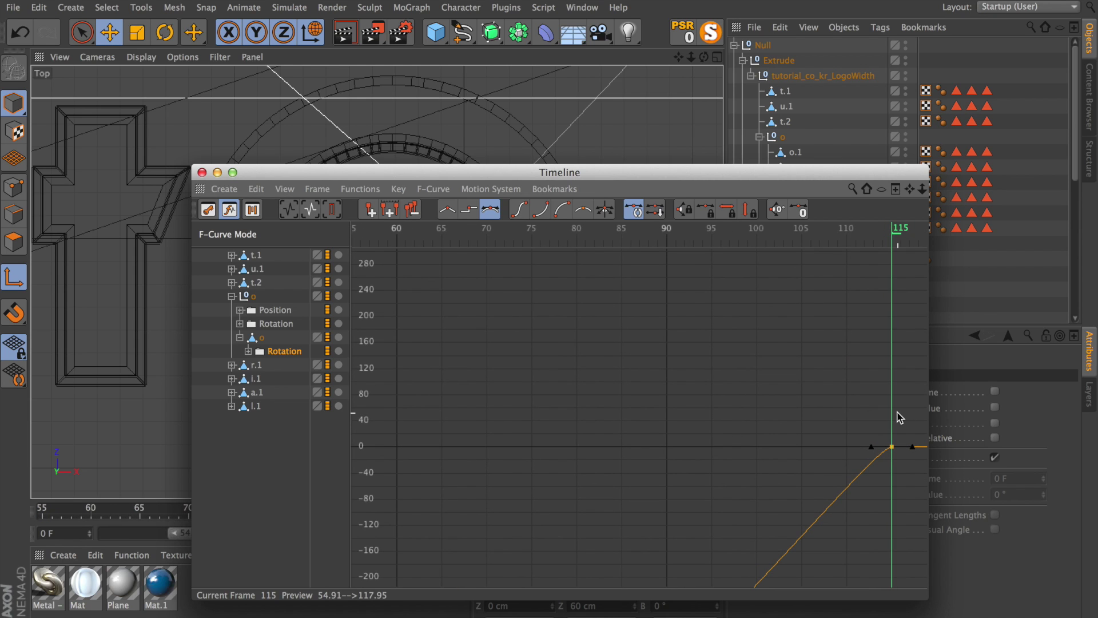
- Break the tangents of the frame 115 key, setting the right handle to about 0.60 F, 2.511° and the left to about -7.89 F, 0°
left_click(312, 210)
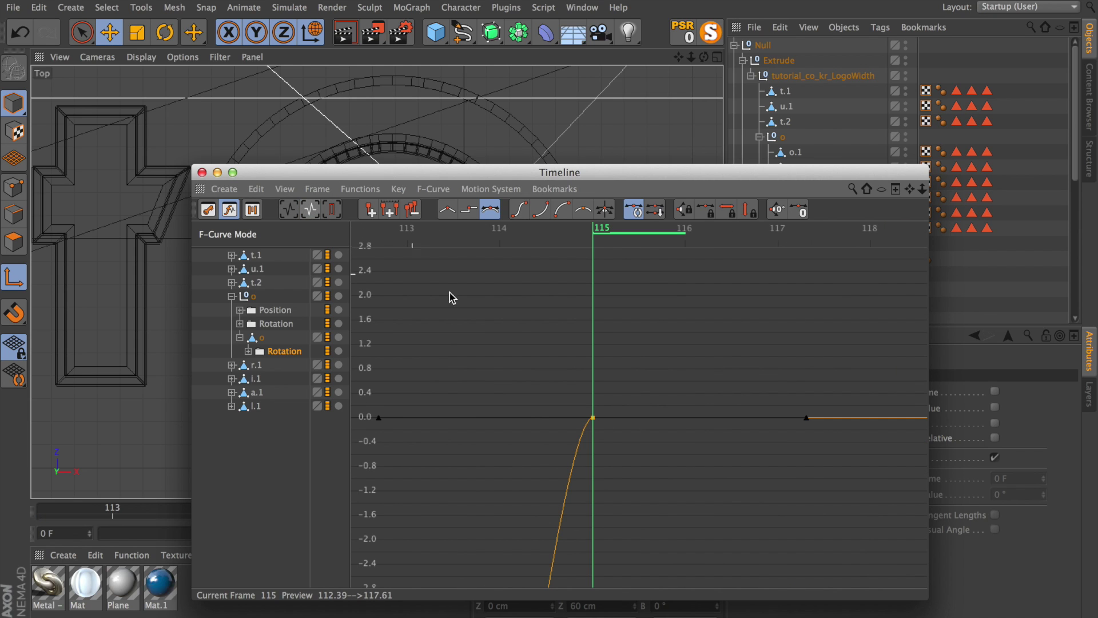
middle_click_drag(809, 429, 635, 542)
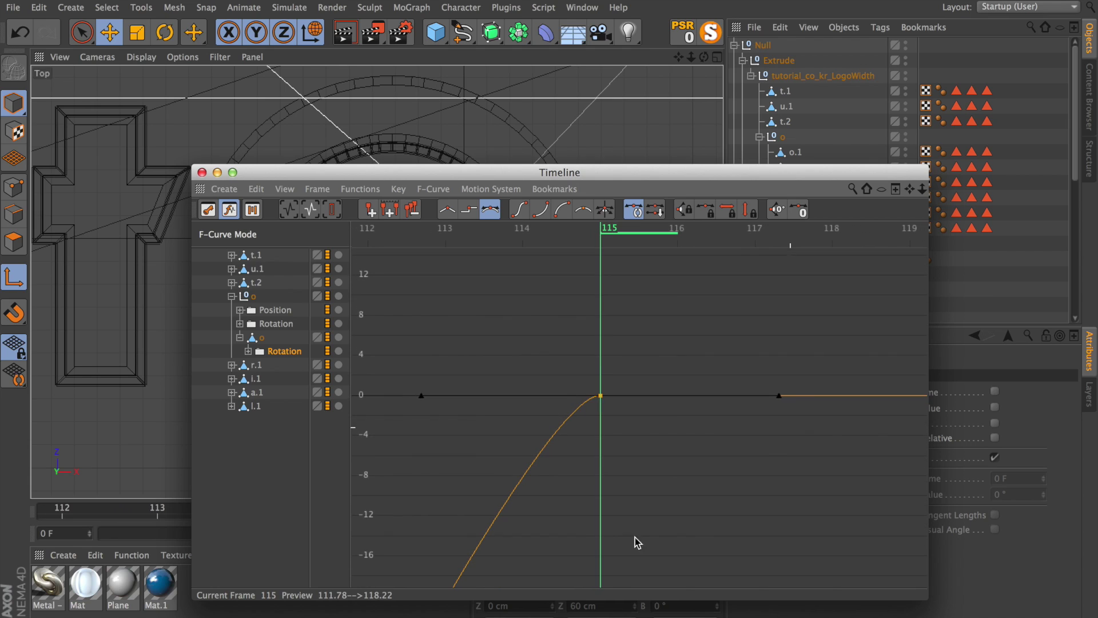
left_click_drag(777, 395, 650, 377)
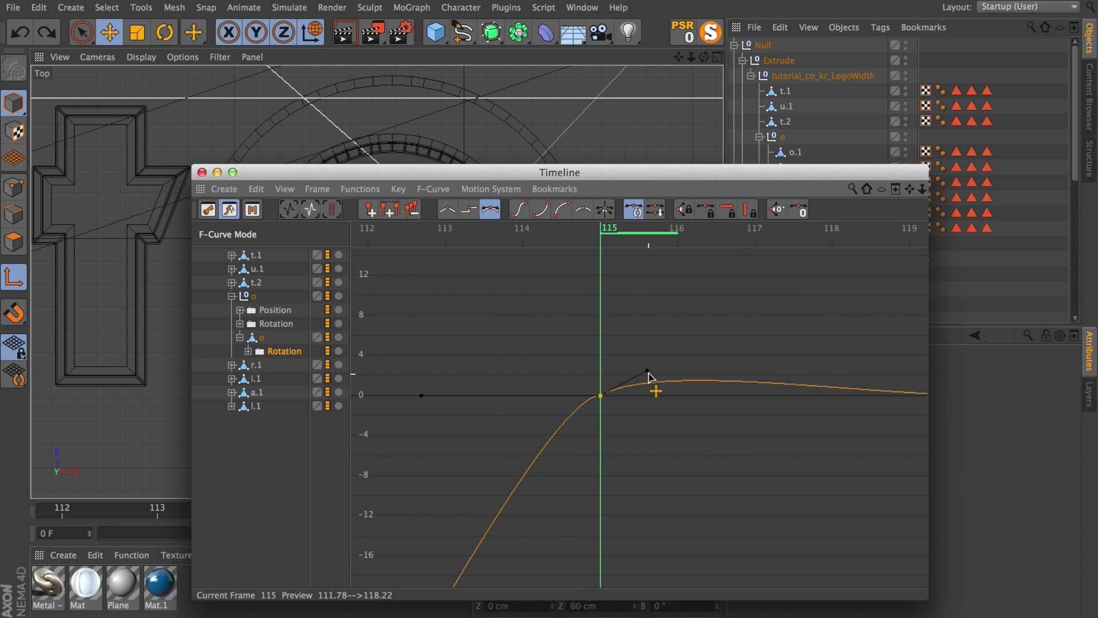
right_click_drag(669, 405, 224, 493, "alt")
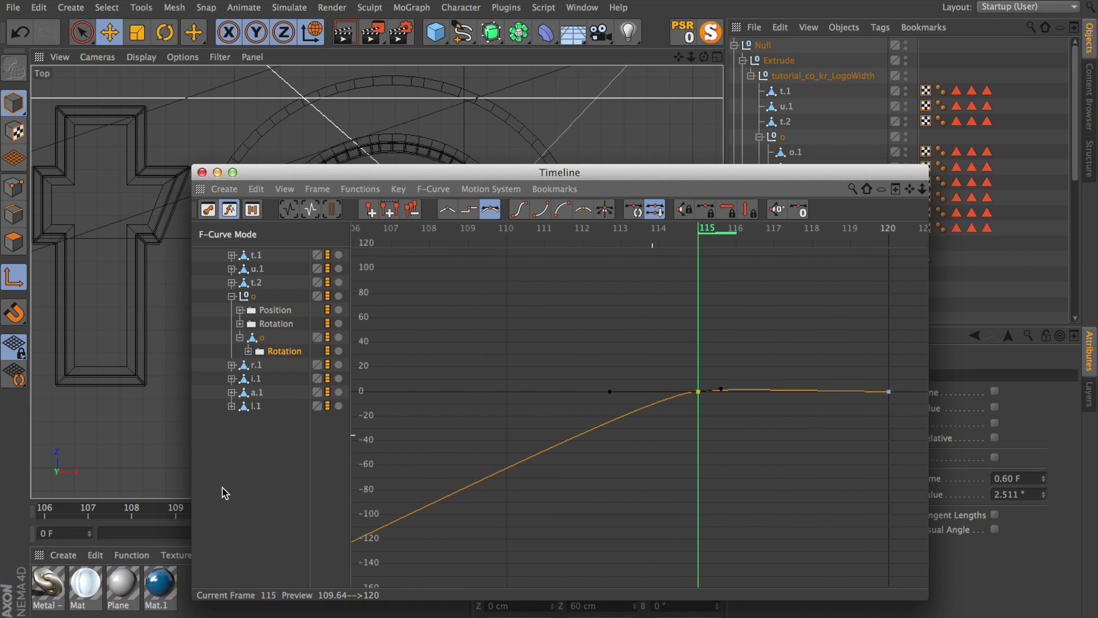
left_click_drag(608, 391, 400, 406)
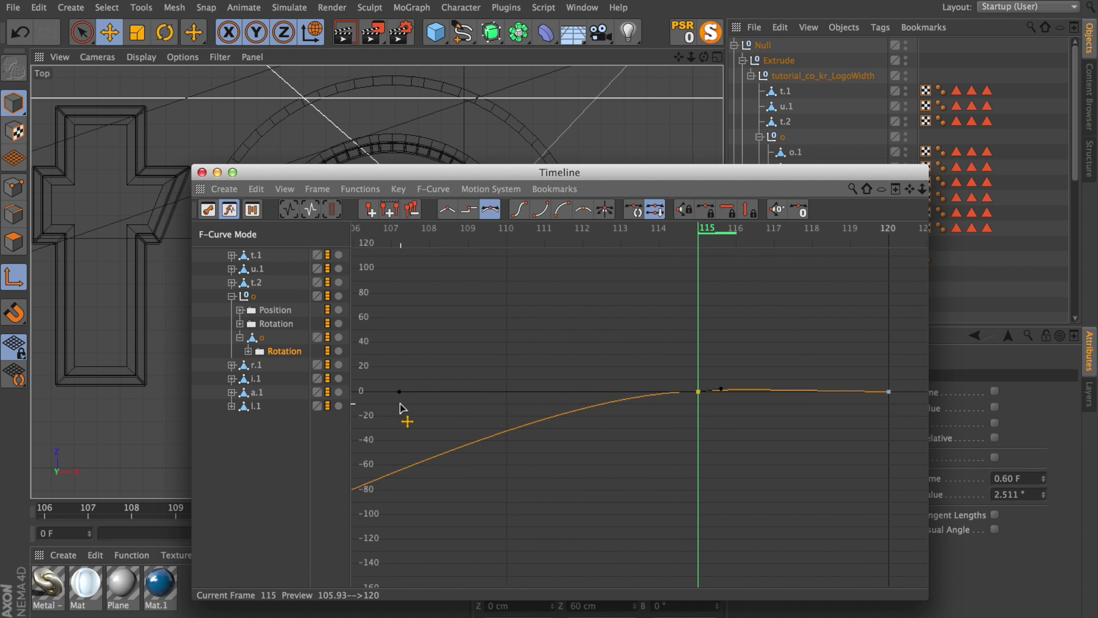
- Scrub to frame 119 in the Timeline to check the triangle's final rotation, and close the Timeline
left_click_drag(652, 172, 708, 350)
left_click_drag(730, 406, 923, 418)
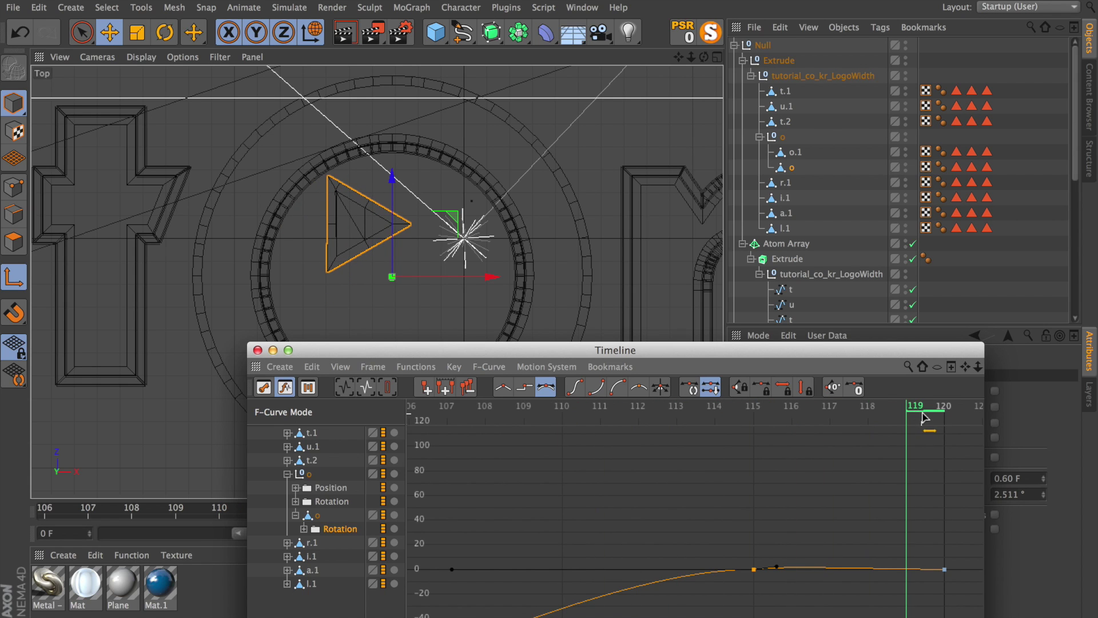
left_click(258, 350)
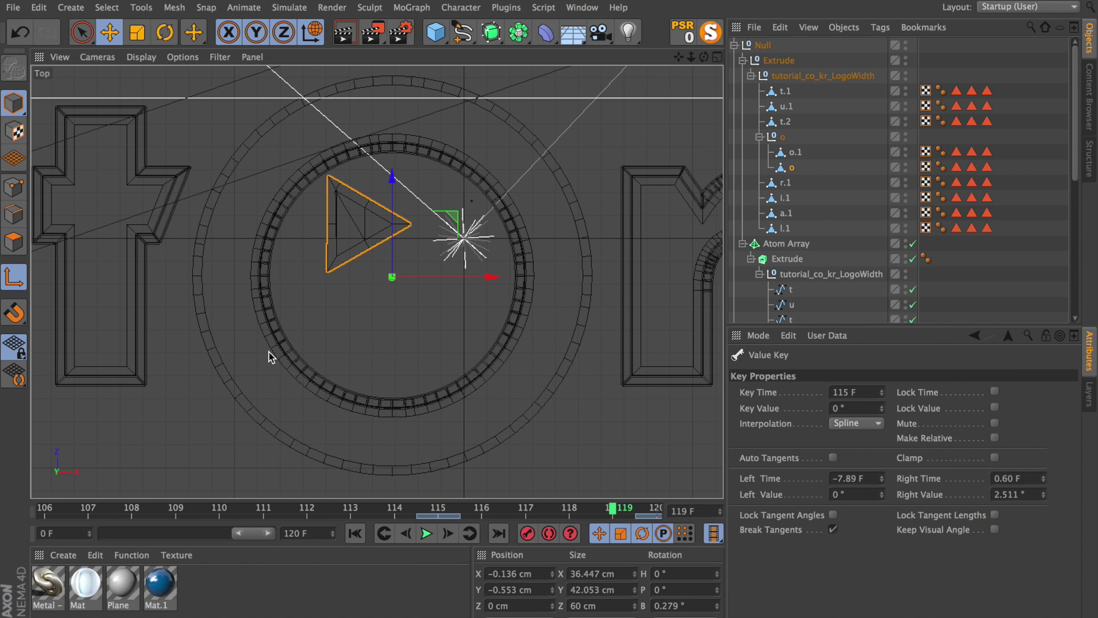
- Play the animation in the Perspective view with the preview range restored to 0 to 120 F
middle_click(612, 384)
middle_click(321, 289)
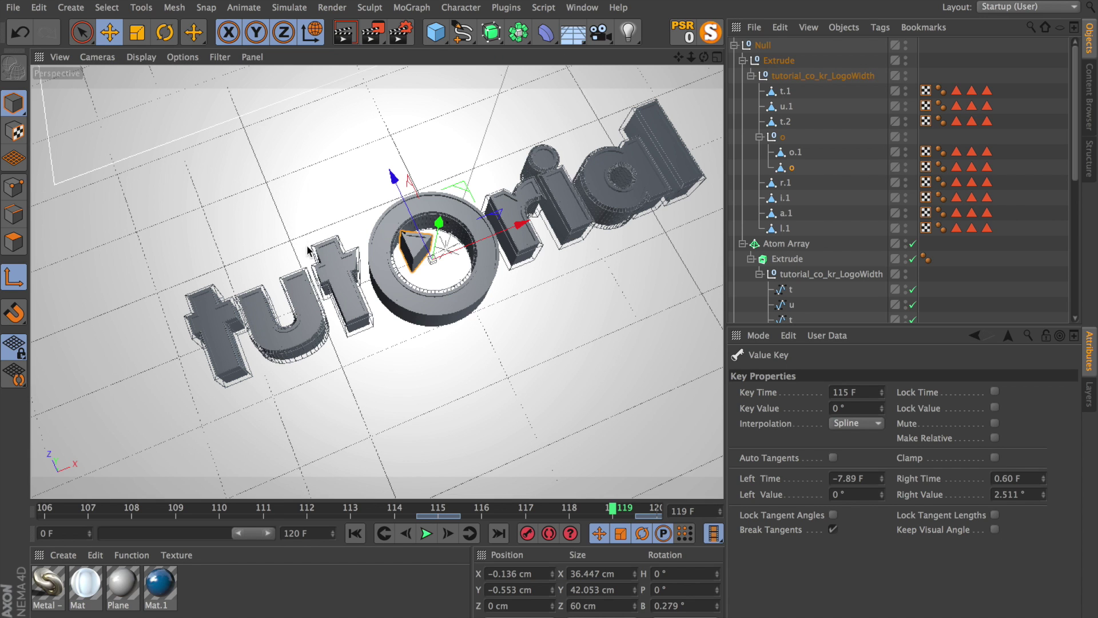
key("F8")
left_click_drag(237, 533, 94, 544)
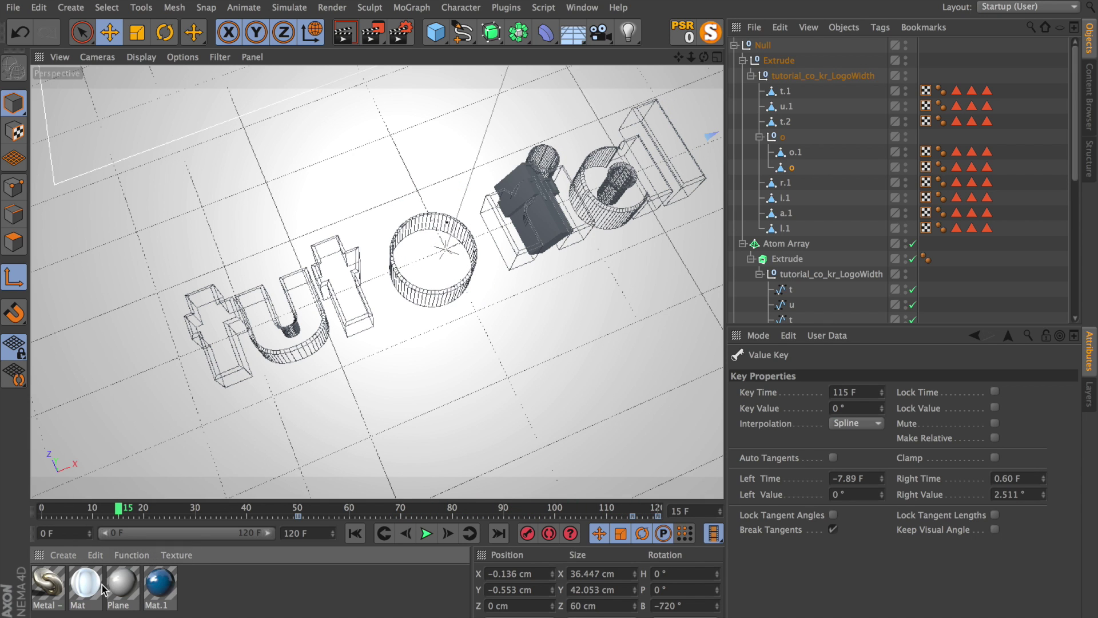
- Apply Mat.1 to the solid letters' Extrude group and Metal - Tantalium to the Atom Array, and scrub to frame 104
left_click_drag(172, 584, 767, 60)
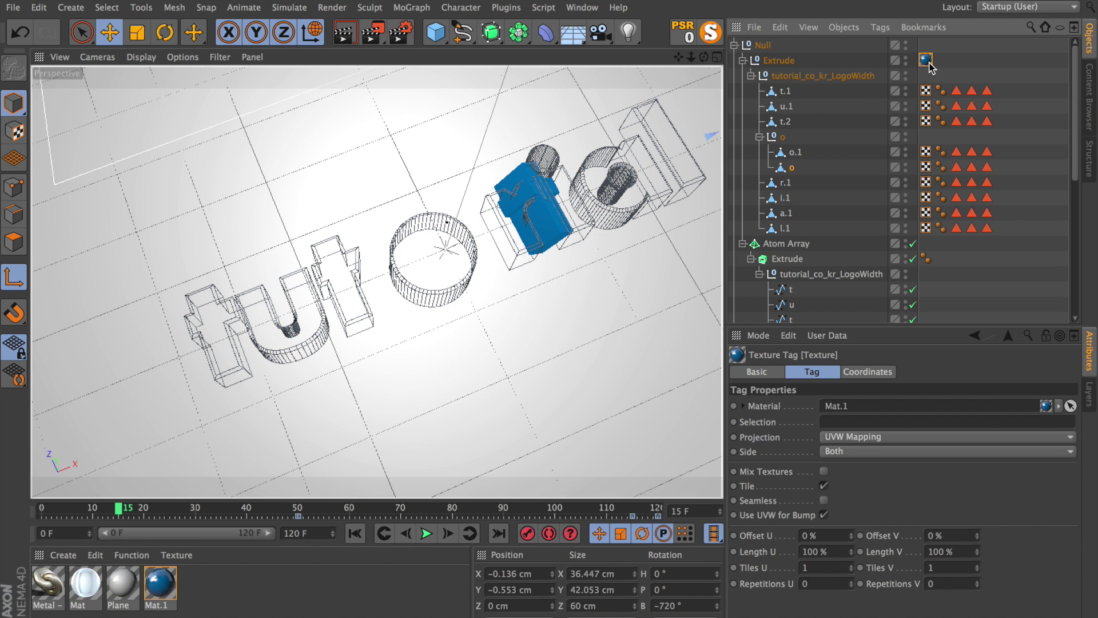
left_click_drag(110, 504, 436, 496)
left_click_drag(55, 586, 783, 245)
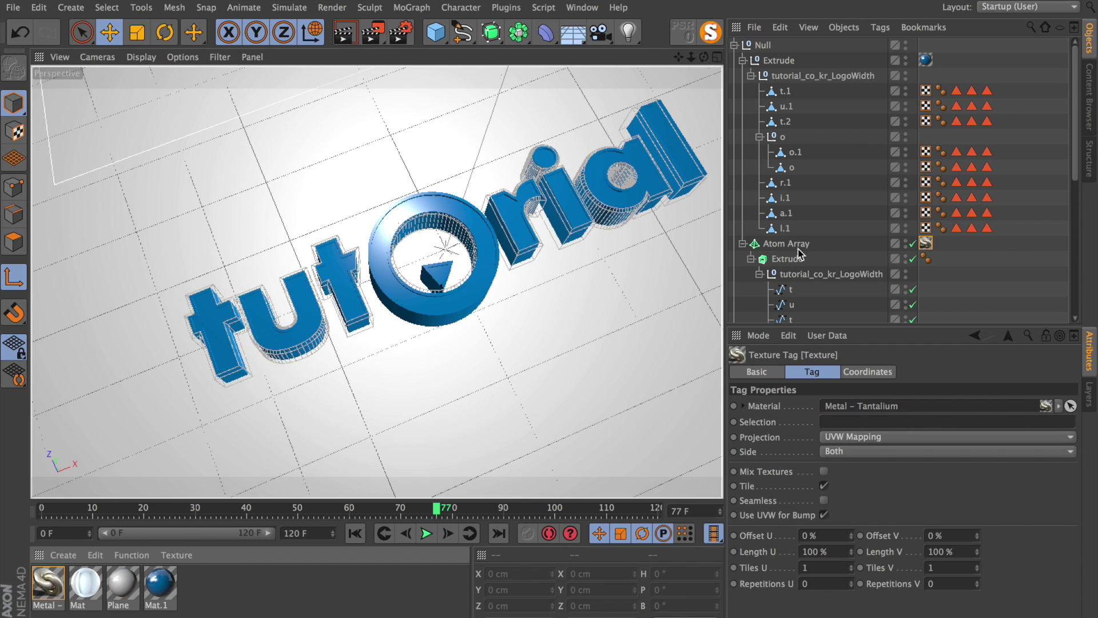
mouse_move(186, 504)
left_mouse_down()
mouse_move(188, 493)
mouse_move(521, 481)
mouse_move(574, 459)
left_mouse_up()
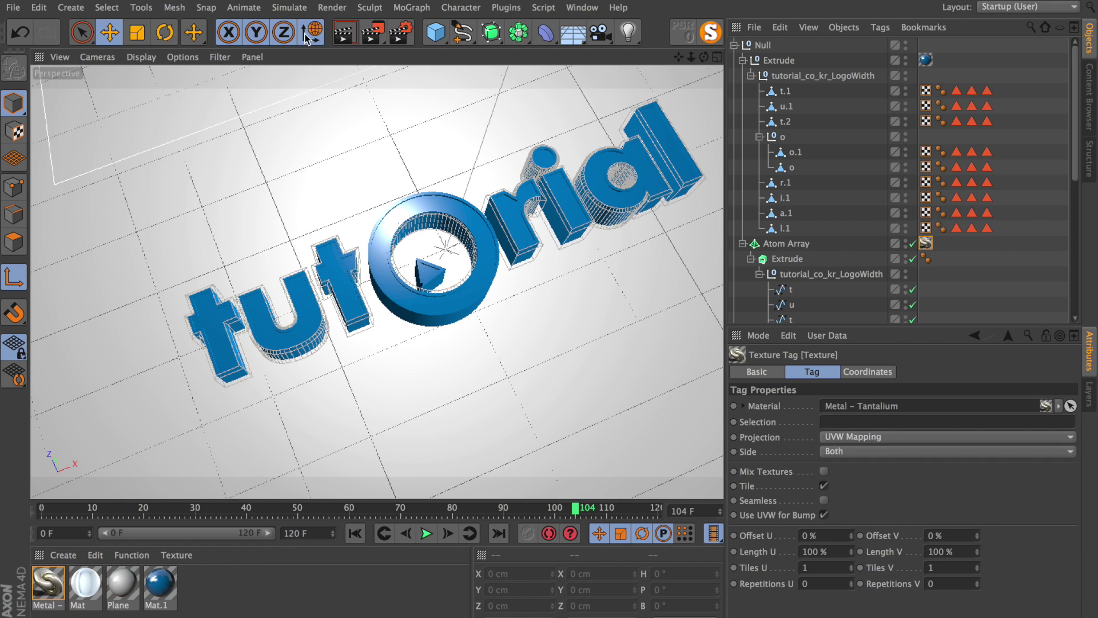
- Test-render a region around the letter o in the Perspective view
left_click(373, 34)
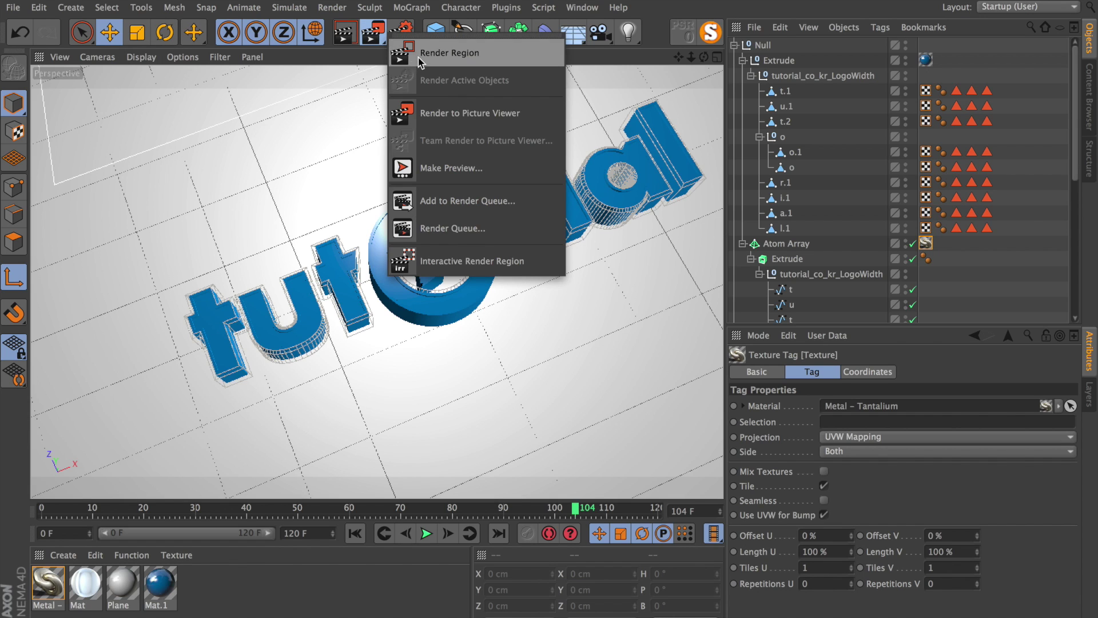
left_click(389, 53)
left_click_drag(345, 212, 489, 356)
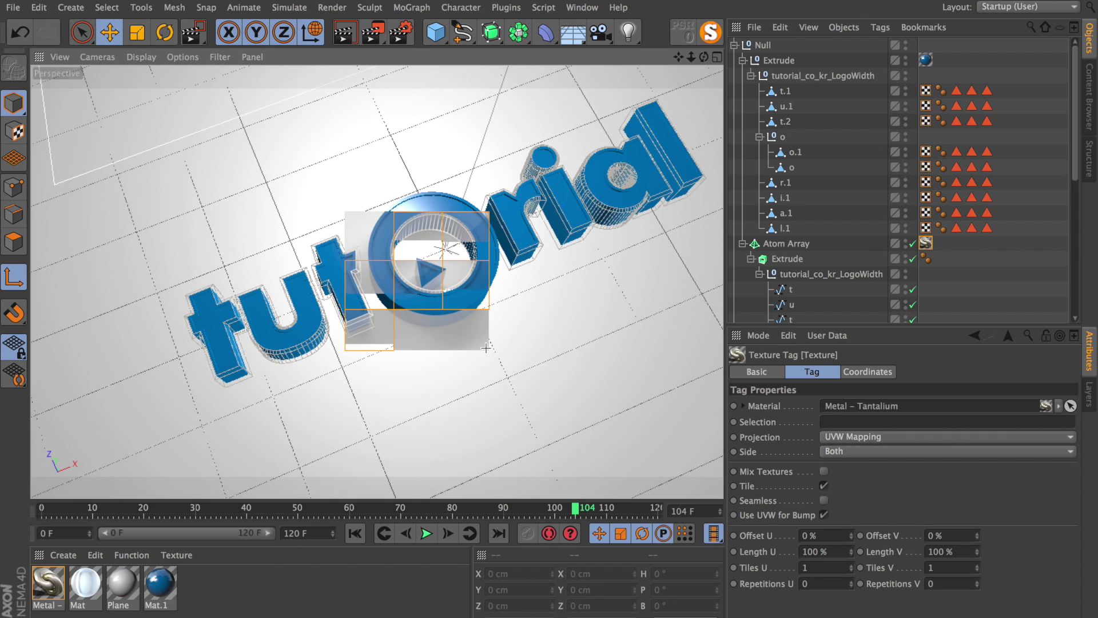
- Apply the HDV/HDTV 720 29.97 output preset in the render settings and set the frame rate to 30
left_click(402, 33)
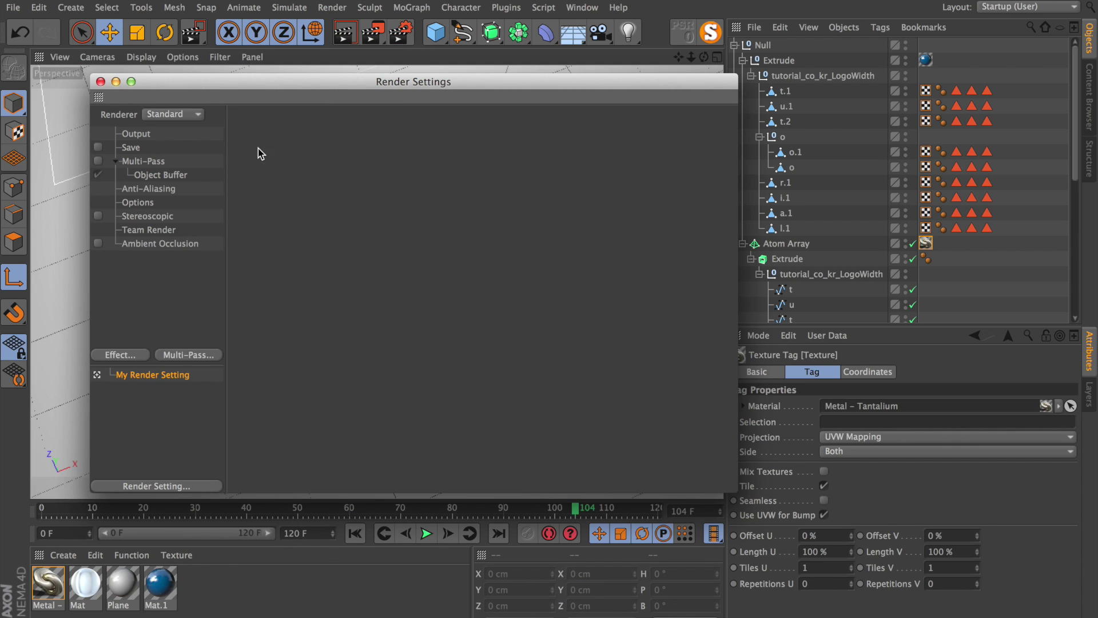
left_click(133, 134)
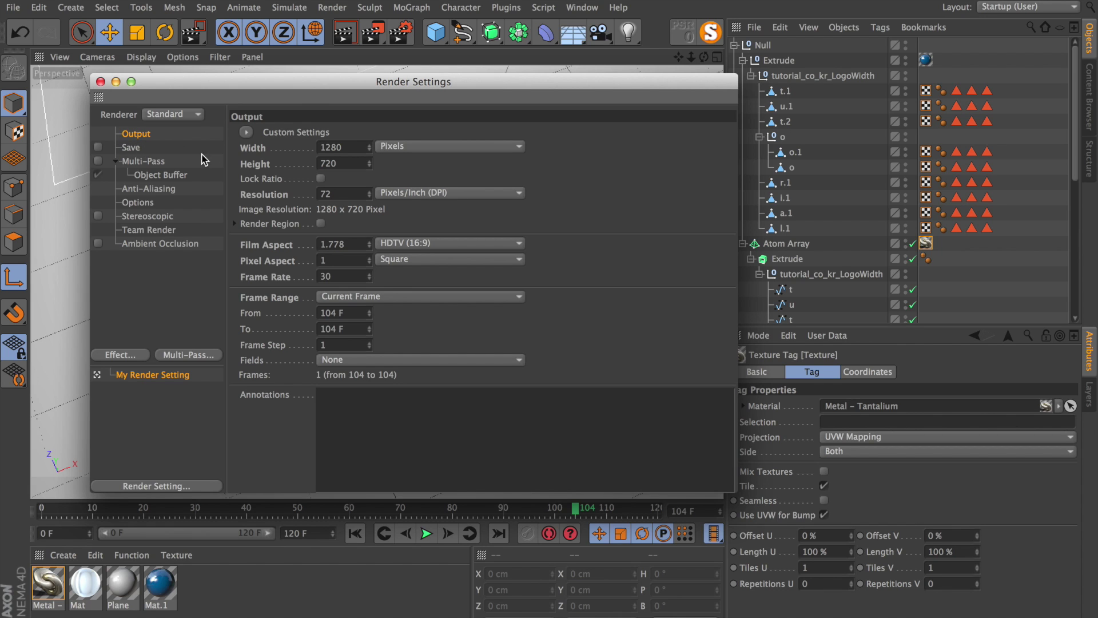
left_click(248, 132)
mouse_move(276, 178)
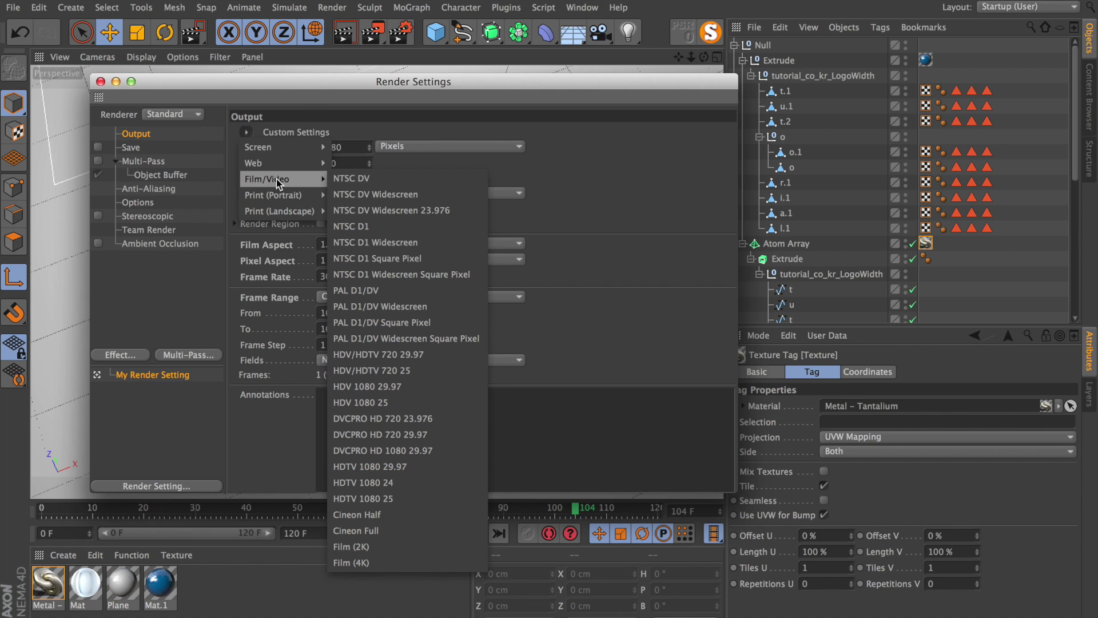
left_click(372, 355)
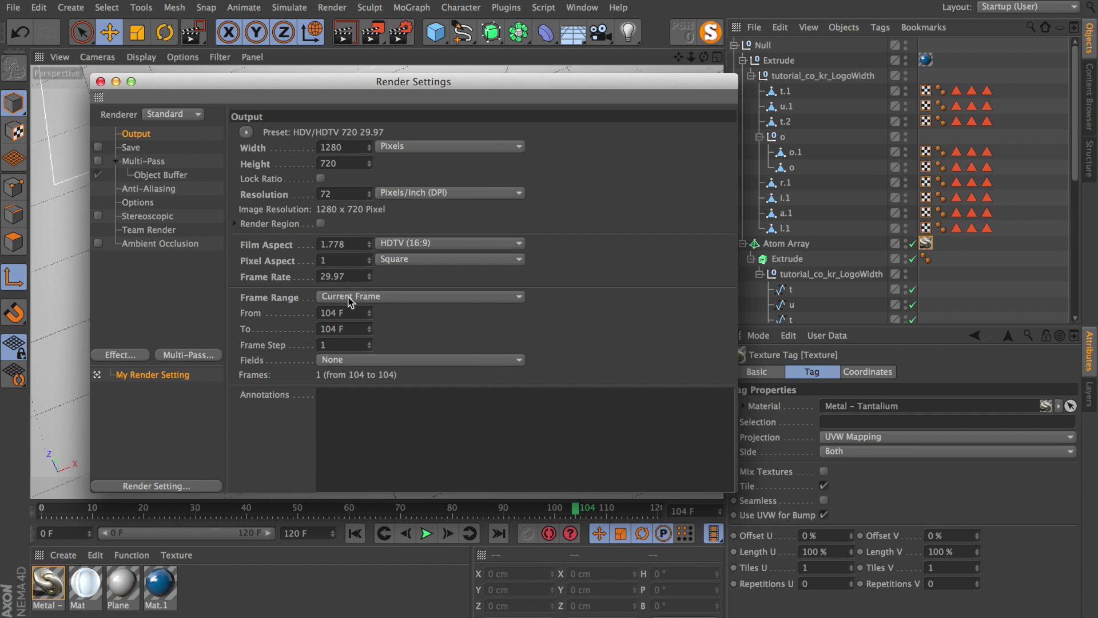
left_click(338, 276)
type("30")
key("Return")
- Set the render frame range to All Frames and check its end frame against the project's length
left_click(386, 297)
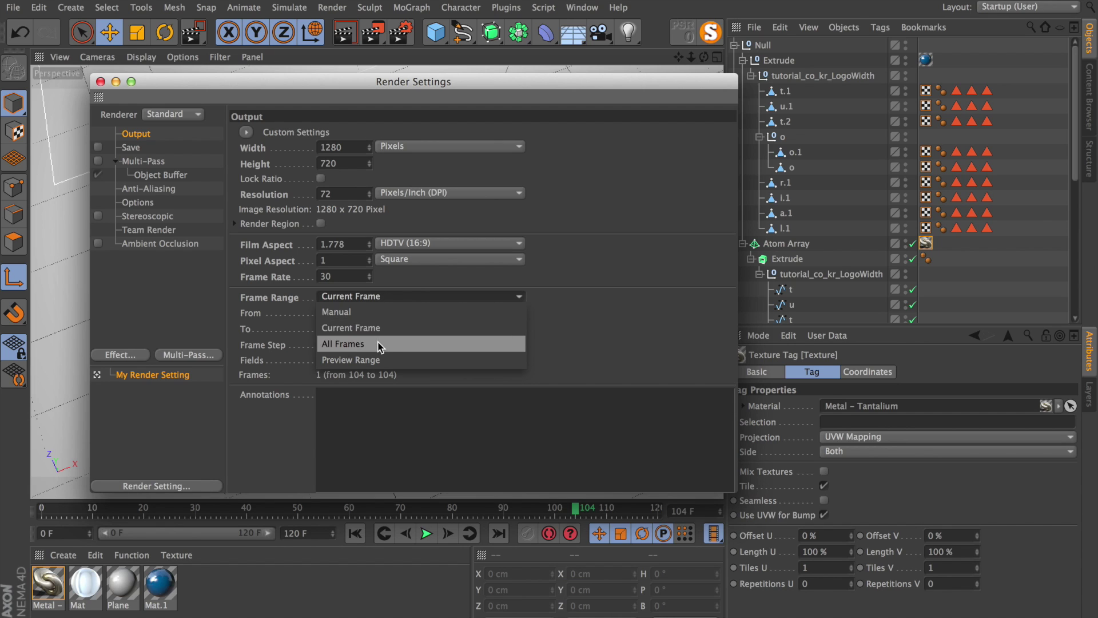
left_click(346, 344)
double_click(350, 329)
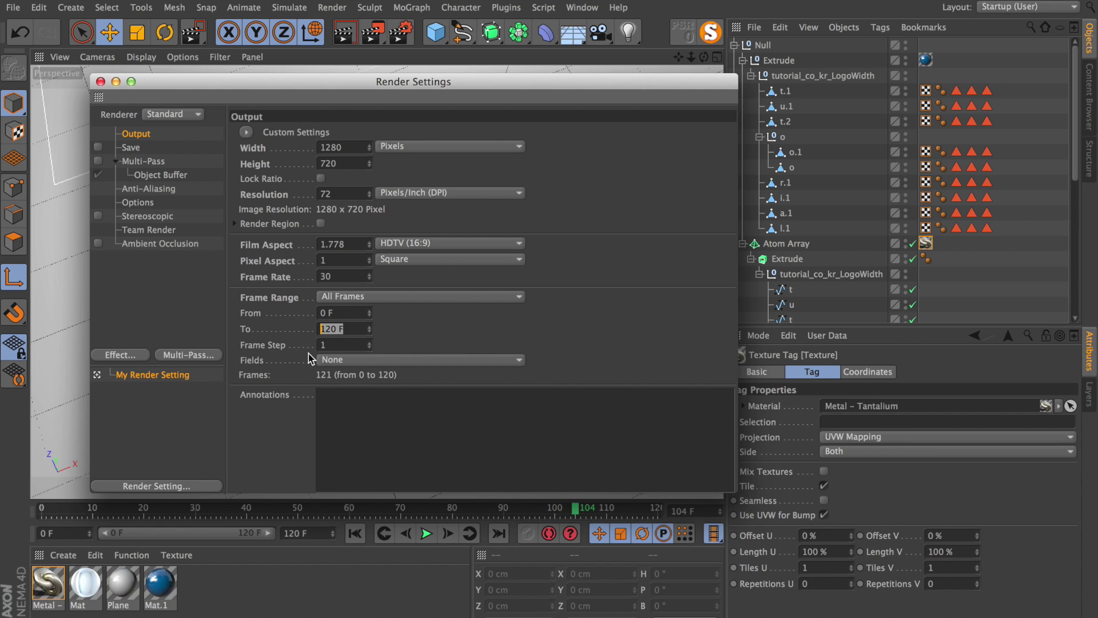
left_click(54, 533)
key("Tab")
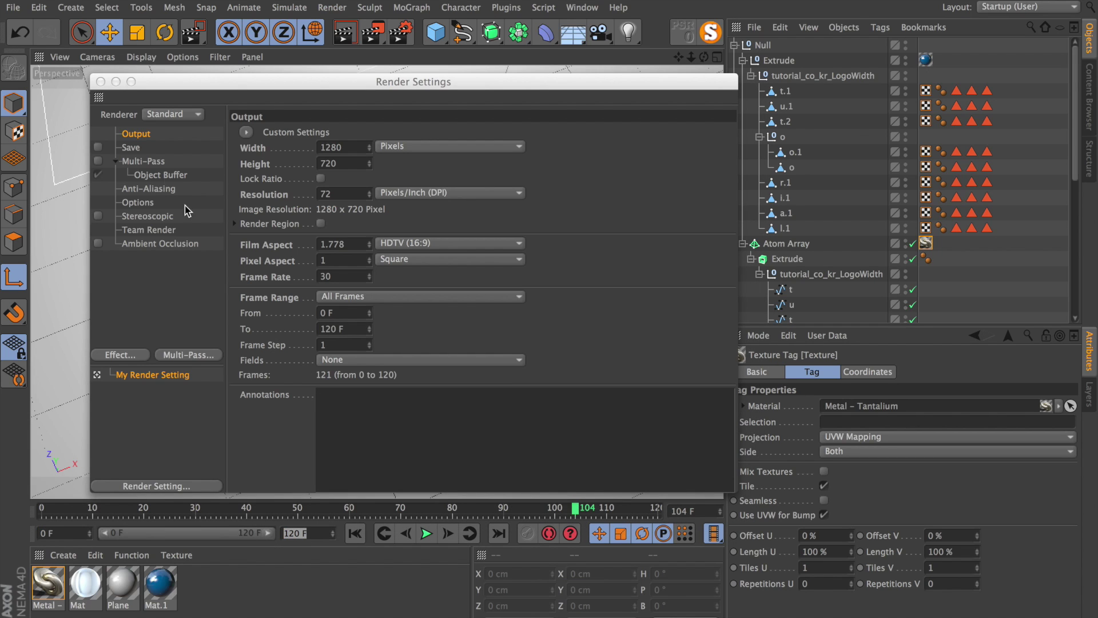
- Enable saving of the regular image in the render settings and keep TARGA as its format
left_click(98, 147)
left_click(131, 148)
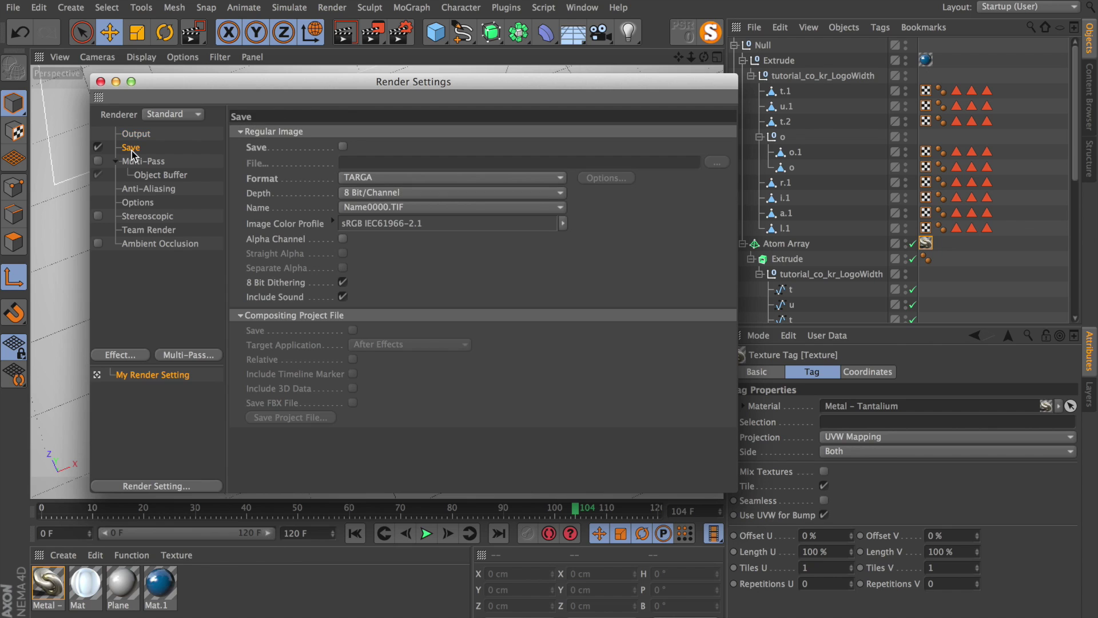
left_click(342, 147)
left_click(377, 163)
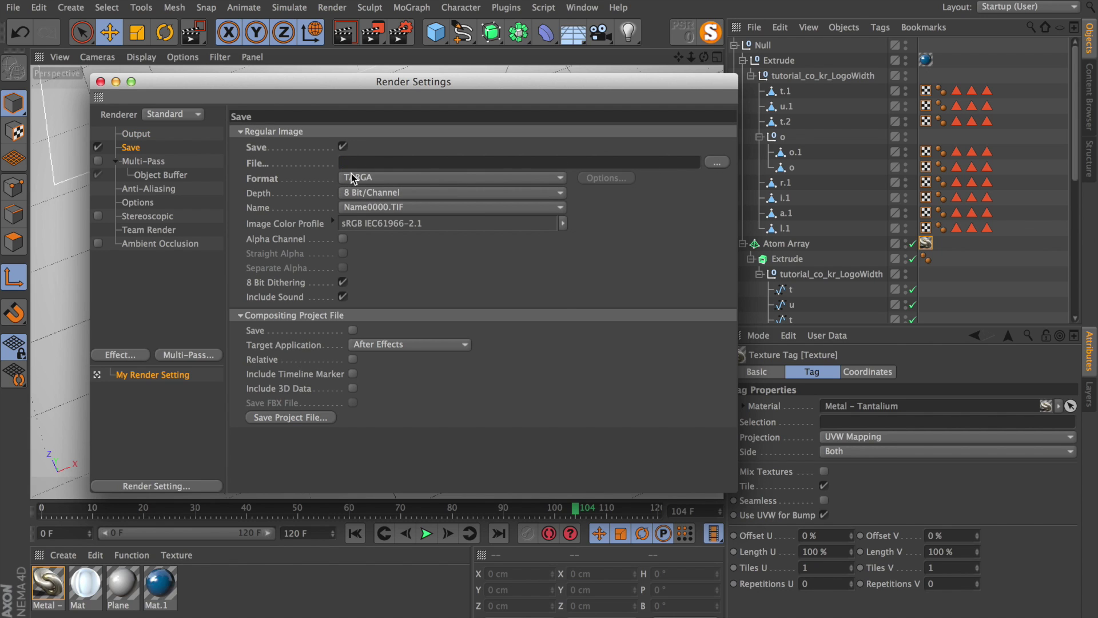
left_click(352, 173)
left_click(363, 177)
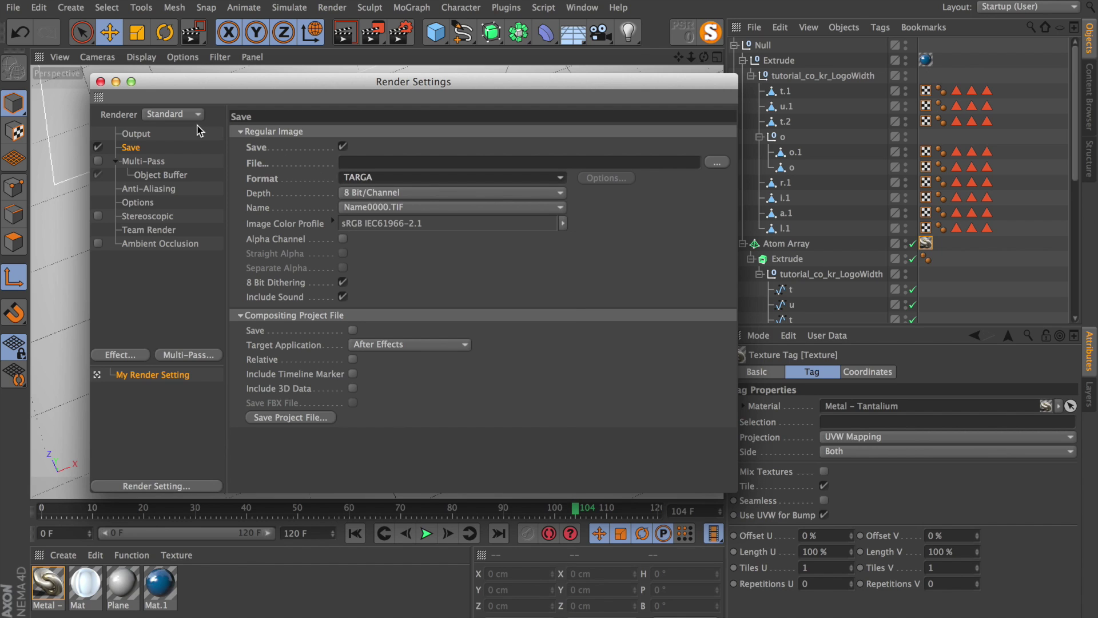
- Try adding a second Object Buffer pass to the Multi-Pass list, and delete it
left_click(150, 162)
left_click(181, 357)
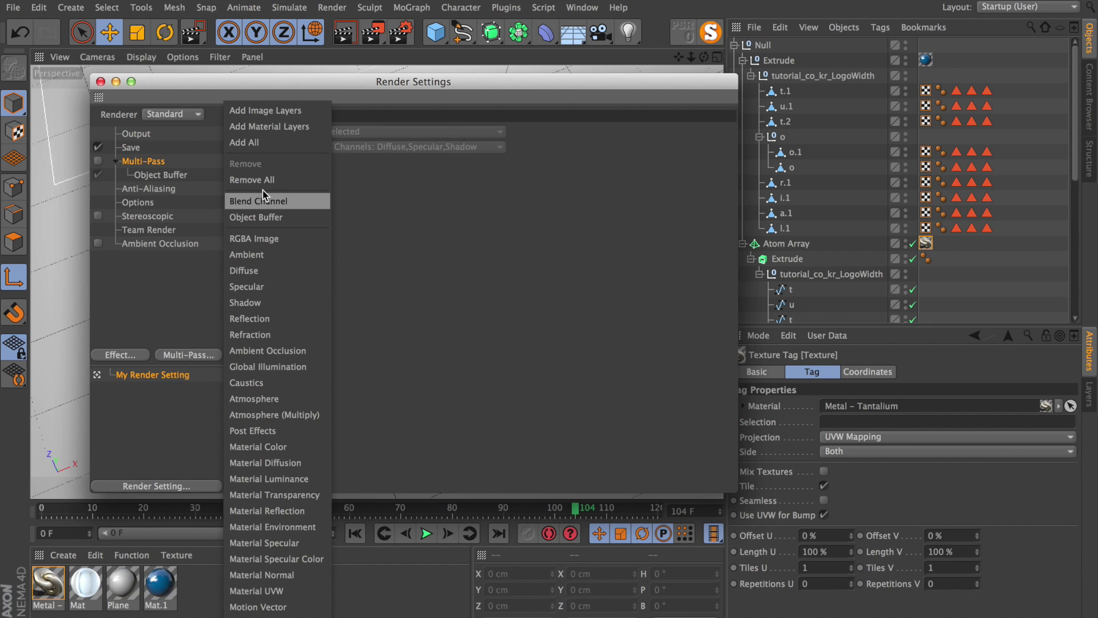
left_click(268, 218)
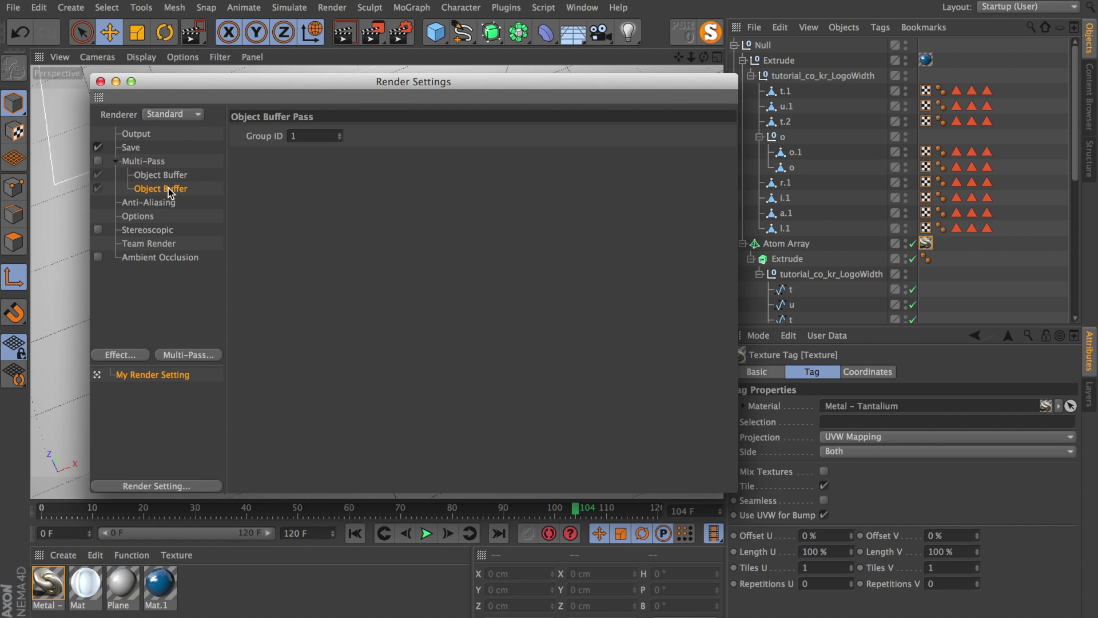
key("Delete")
- Enable Multi-Pass output and show the settings of its Object Buffer pass
left_click(167, 175)
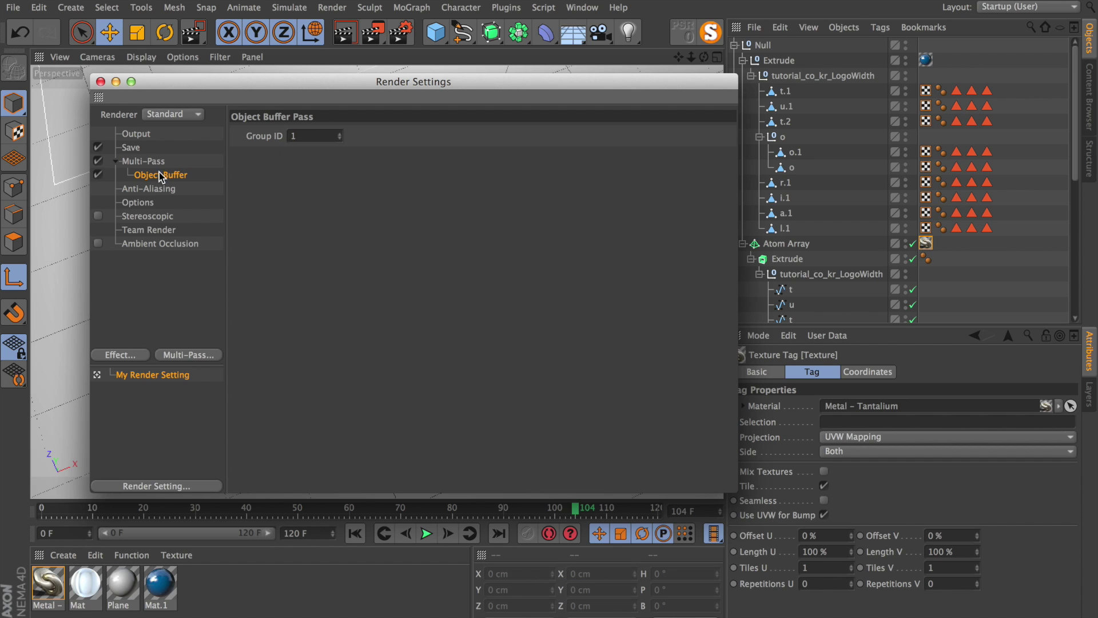
- Check the Plane's Compositing tag object buffer number against the Group ID of the Object Buffer render pass
scroll(915, 172, "down", 6)
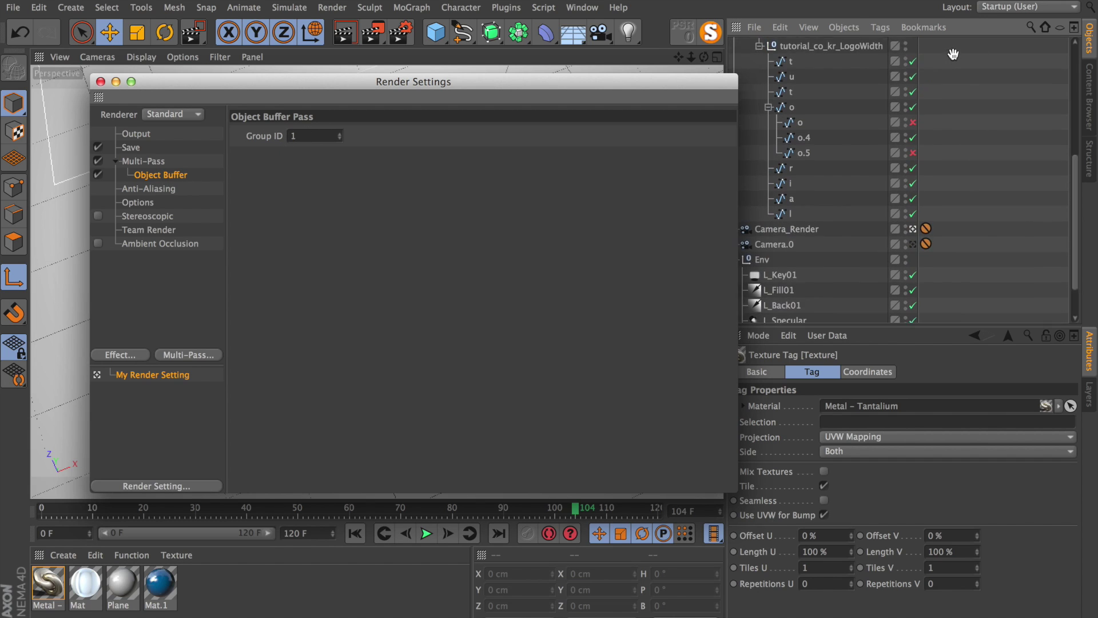
left_click(925, 315)
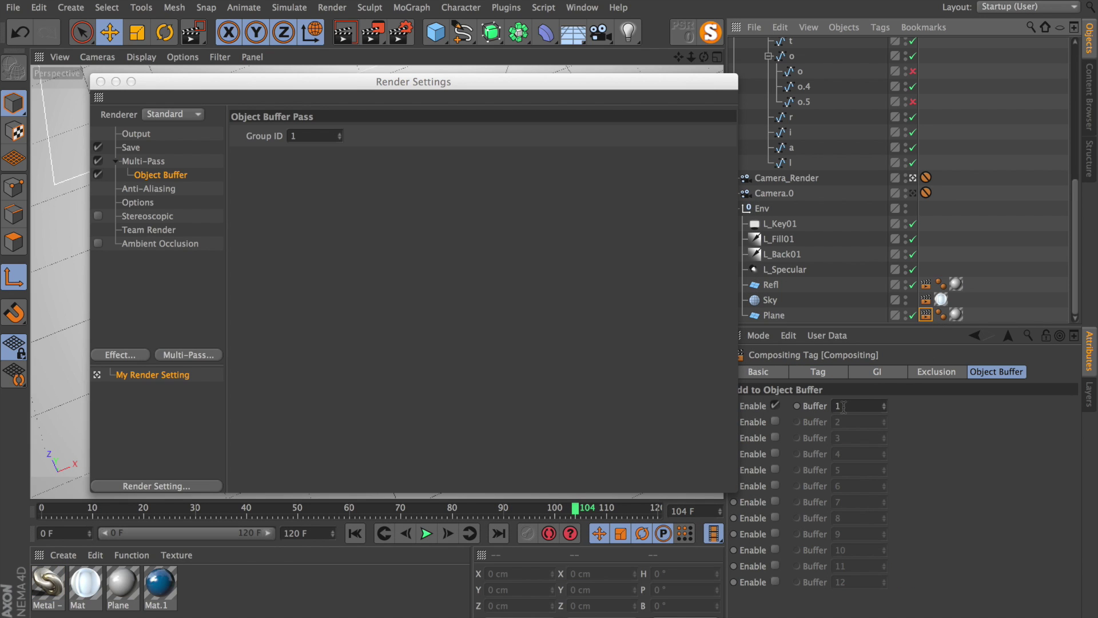
left_click(848, 406)
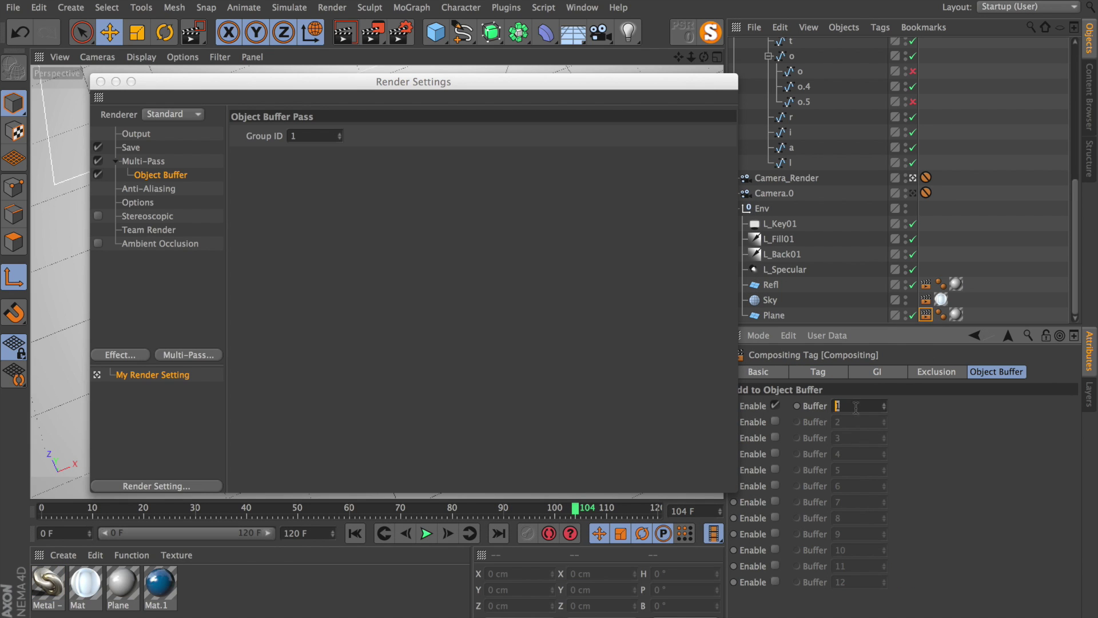
left_click(178, 179)
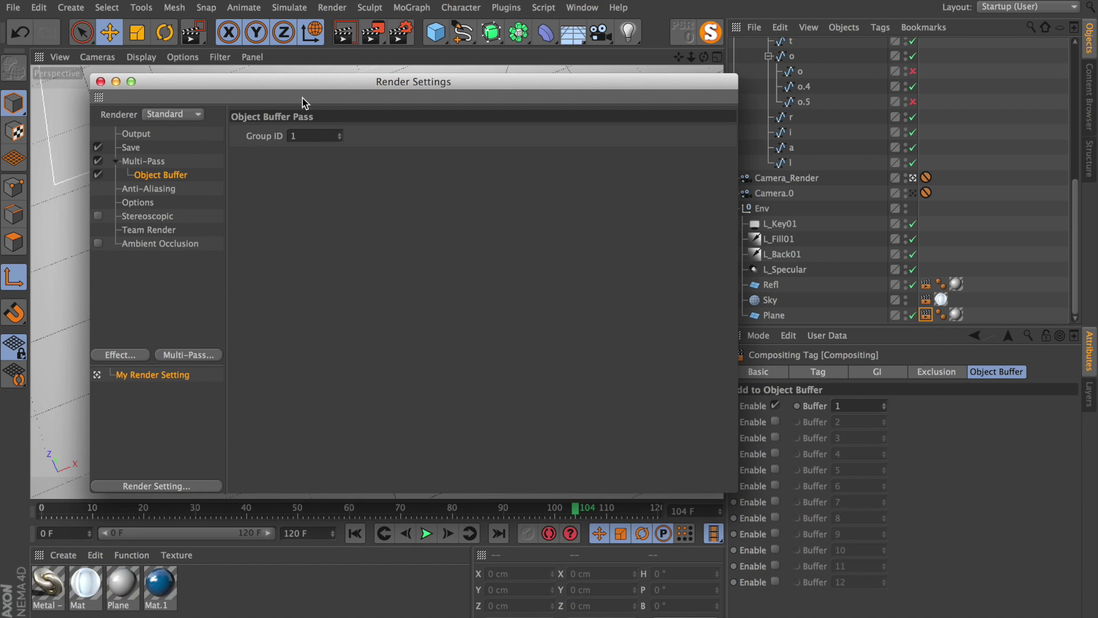
- Enable saving of the multi-pass image in the render settings and keep PNG as its format
left_click(132, 152)
left_click(341, 330)
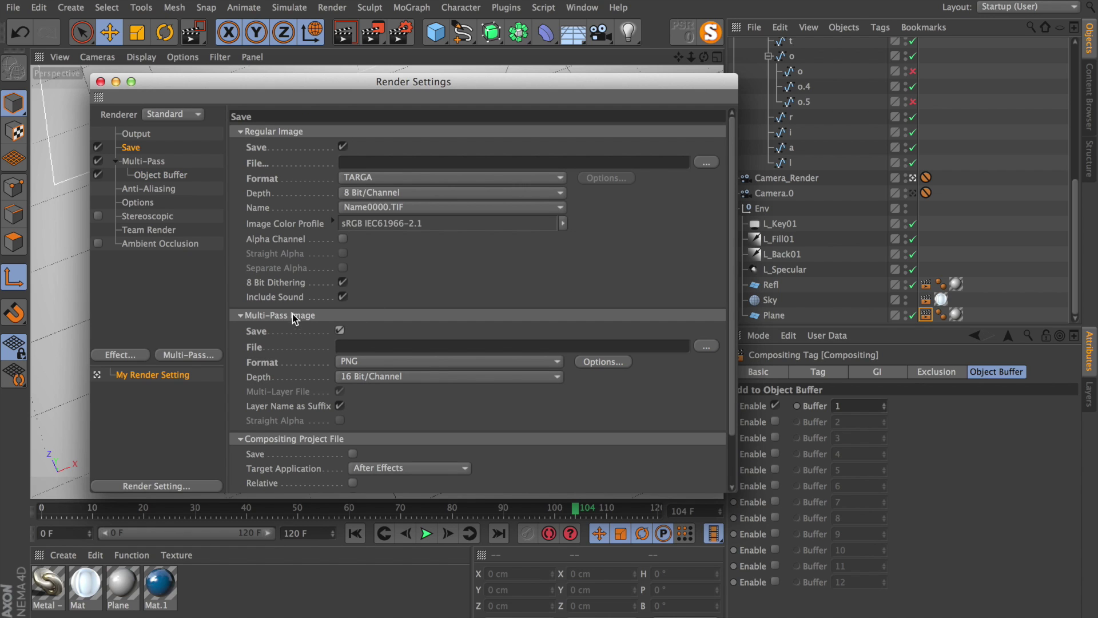
left_click(372, 362)
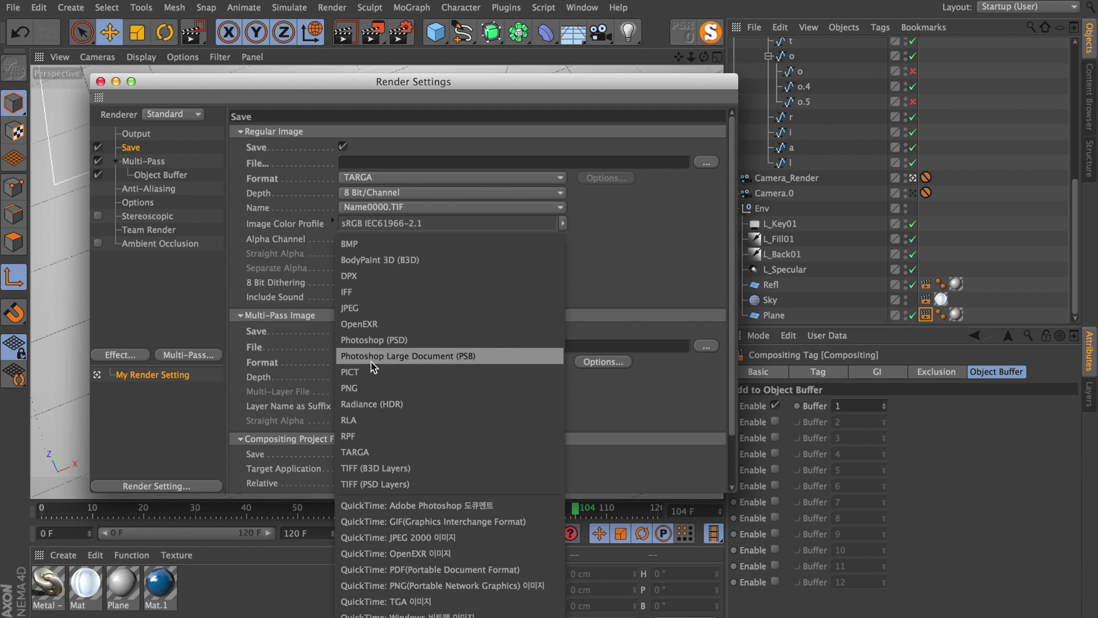
left_click(361, 388)
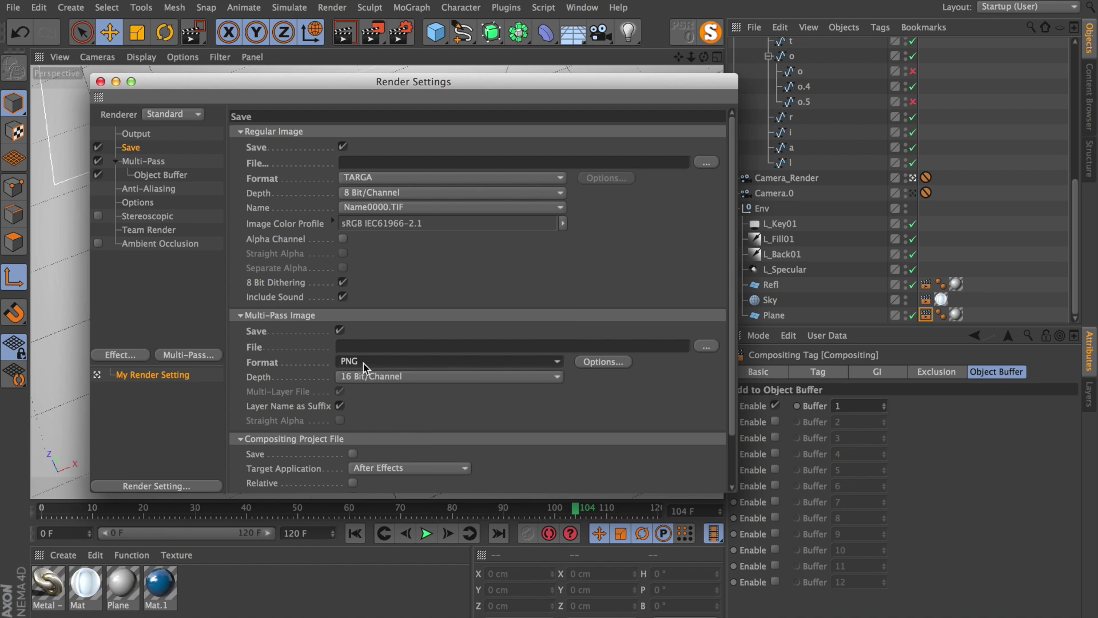
left_click(668, 342)
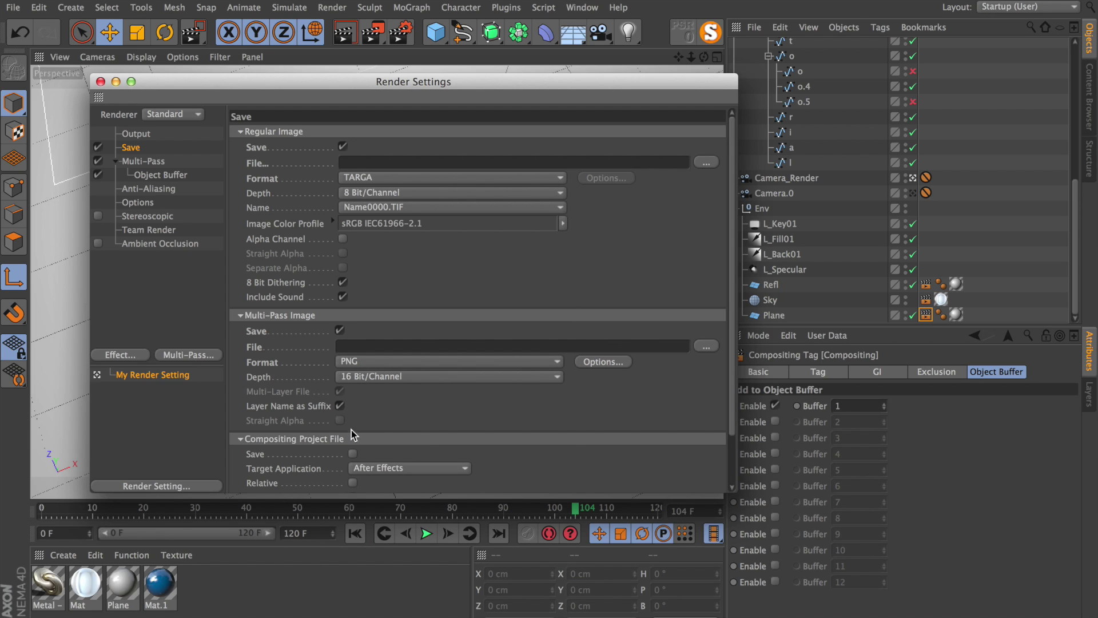
- Enable saving of the compositing project file for After Effects and include its 3D data
left_click(353, 454)
scroll(613, 461, "down", 2)
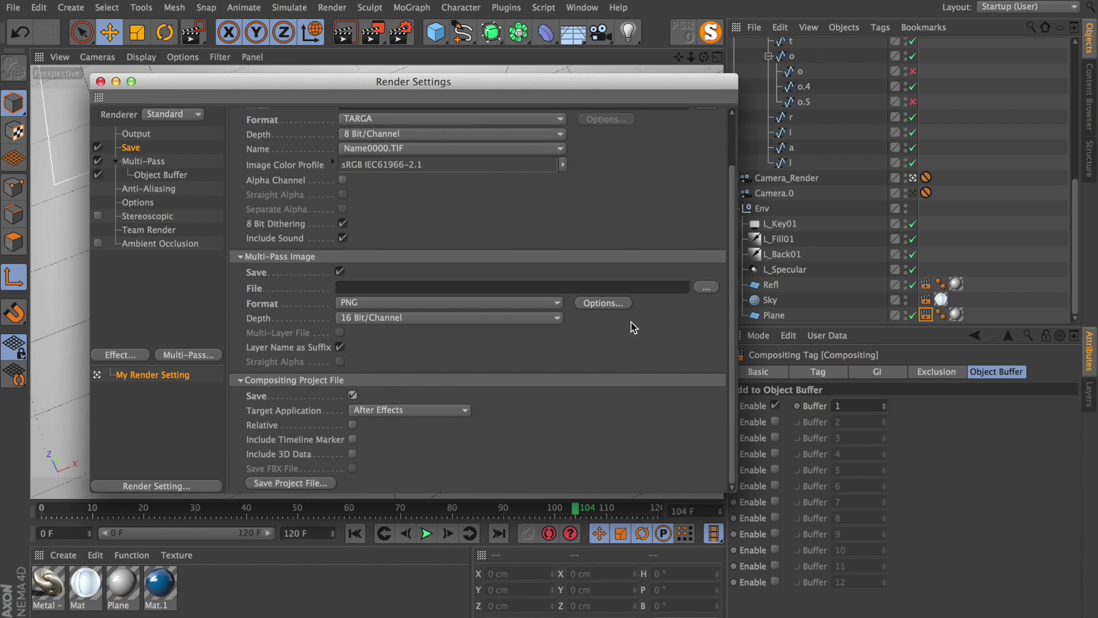
left_click(353, 455)
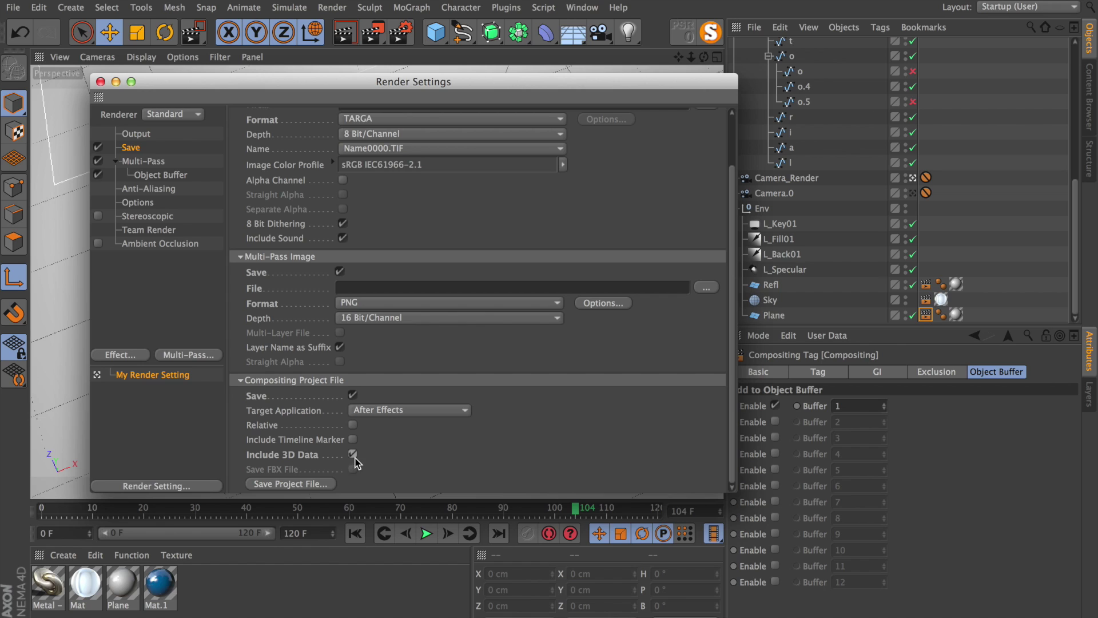
- Set the render's anti-aliasing to Best
left_click(171, 188)
left_click(418, 131)
left_click(417, 132)
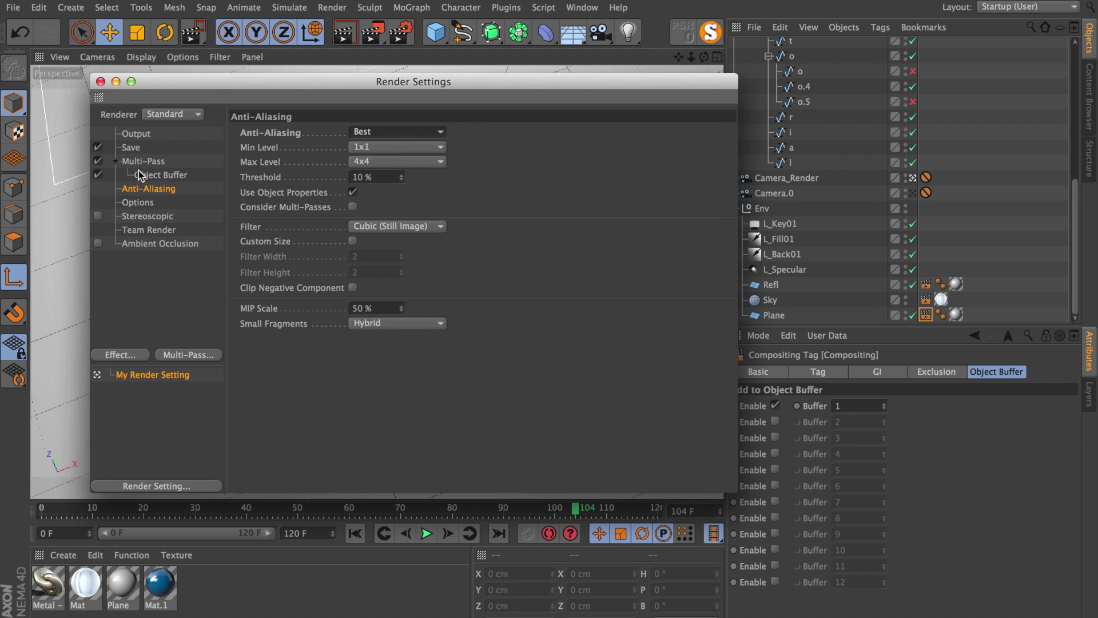
- Enable Ambient Occlusion for the render and check its dark gradient colour and Maximum Ray Length
left_click(136, 245)
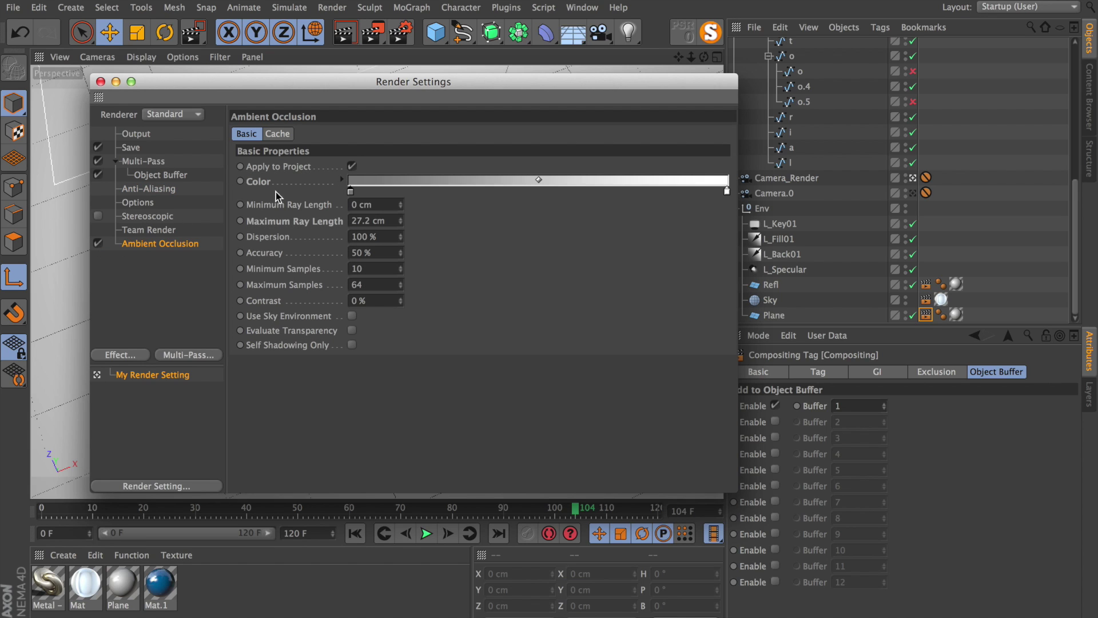
double_click(351, 190)
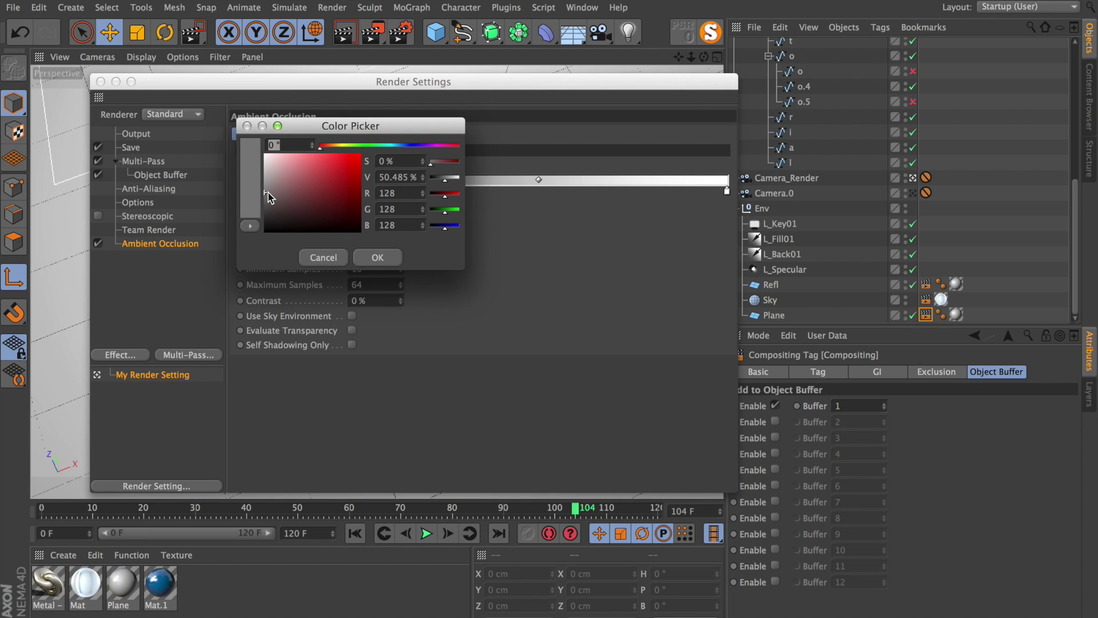
left_click(372, 256)
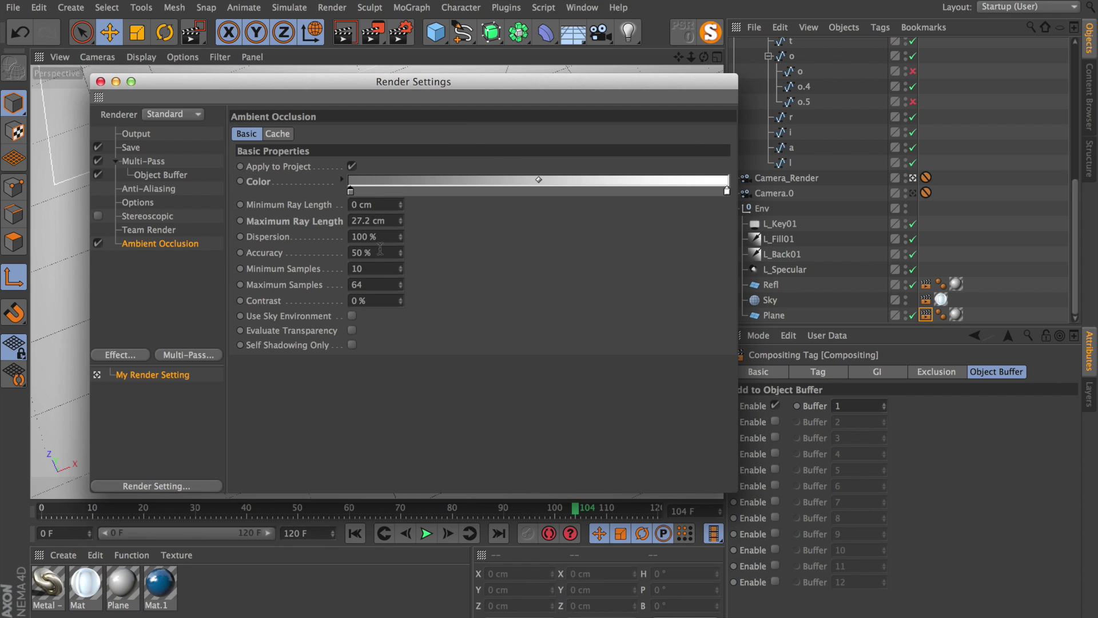
left_click(318, 224)
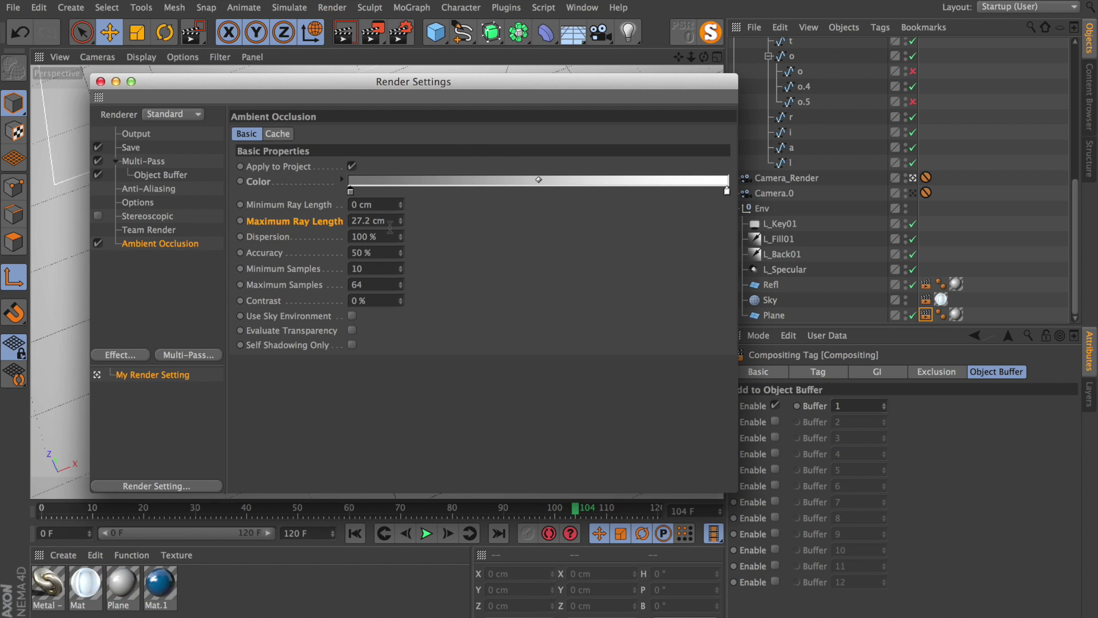
mouse_move(399, 224)
left_mouse_down()
mouse_move(406, 232)
mouse_move(404, 223)
left_mouse_up()
- Close the render settings and render the animation to the Picture Viewer
left_click(100, 81)
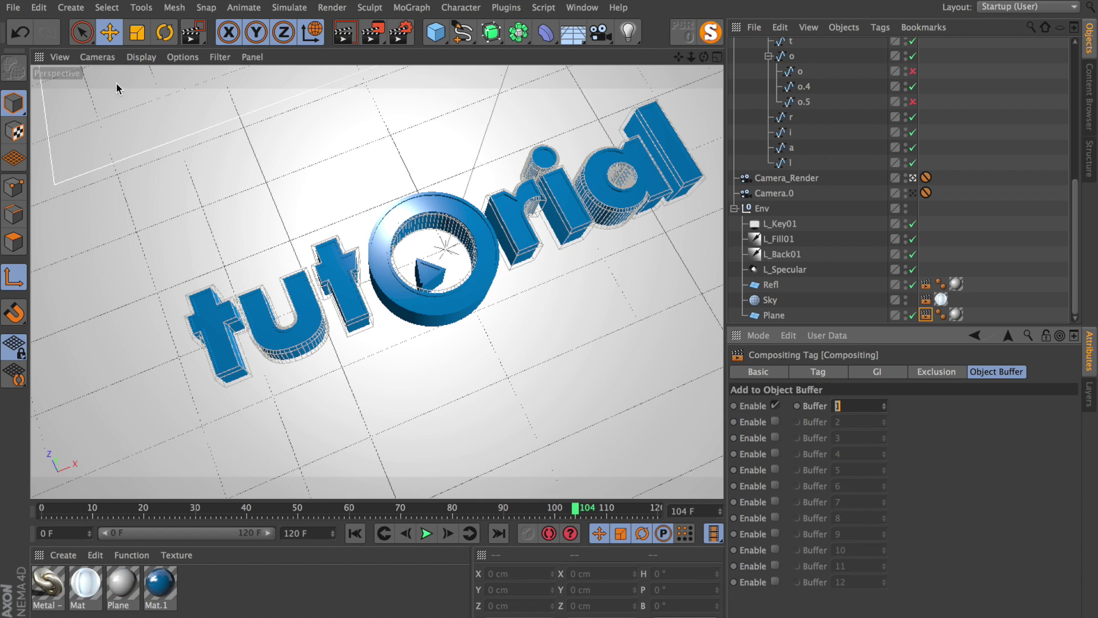
left_click(373, 39)
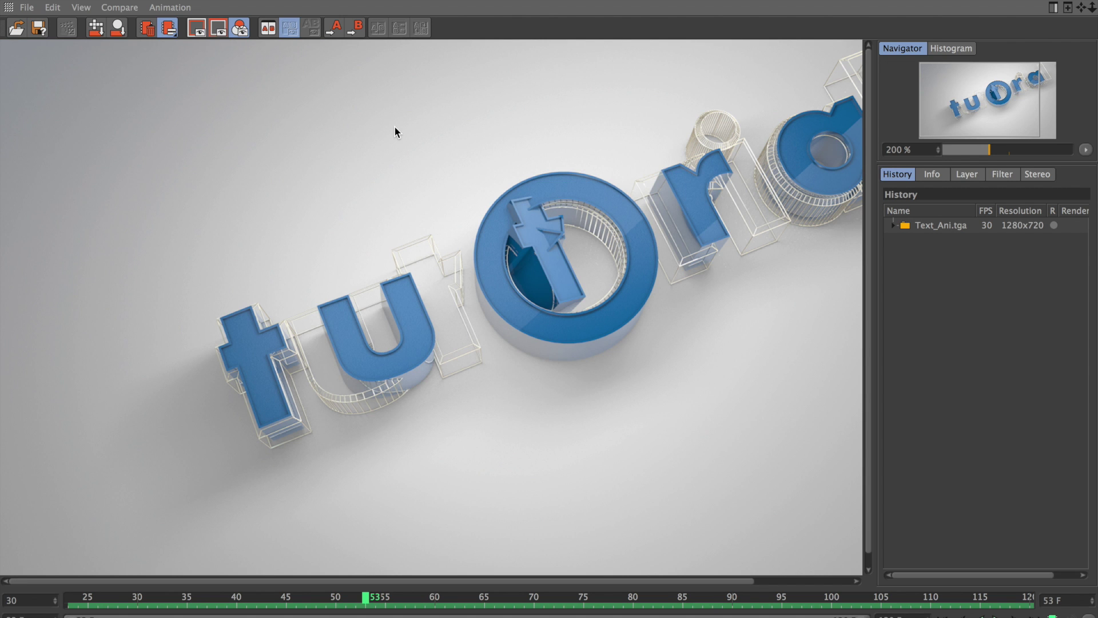